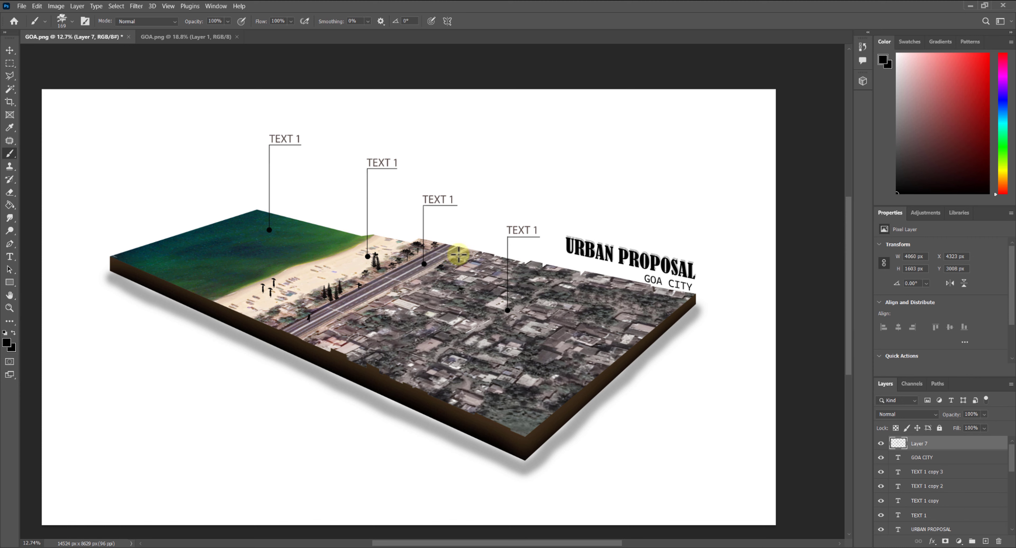
Switch to Google Earth Pro and frame the Goa beach, highway and adjoining settlement in the satellite view.
{"action": "left_click", "coordinate": [177, 36]}
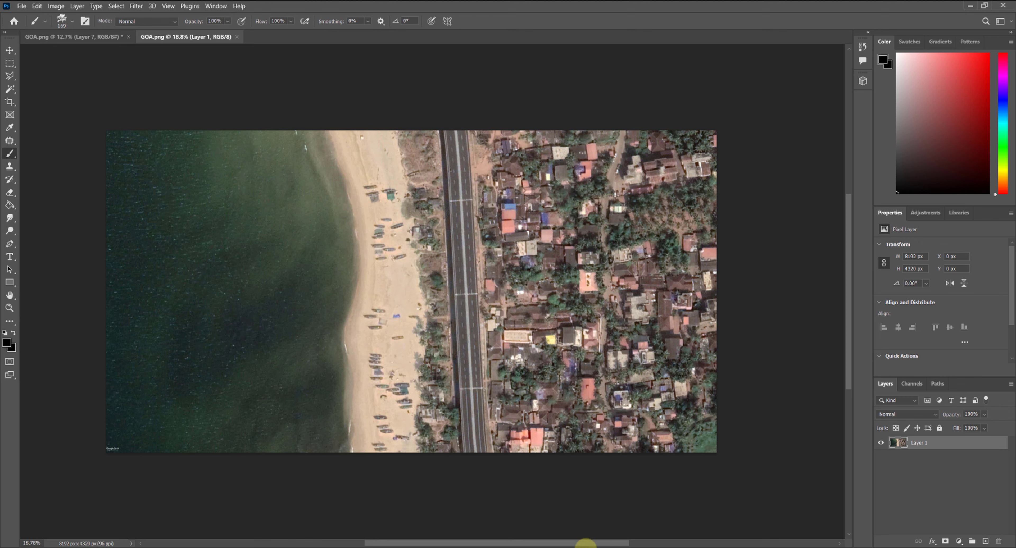
{"action": "left_click", "coordinate": [585, 547]}
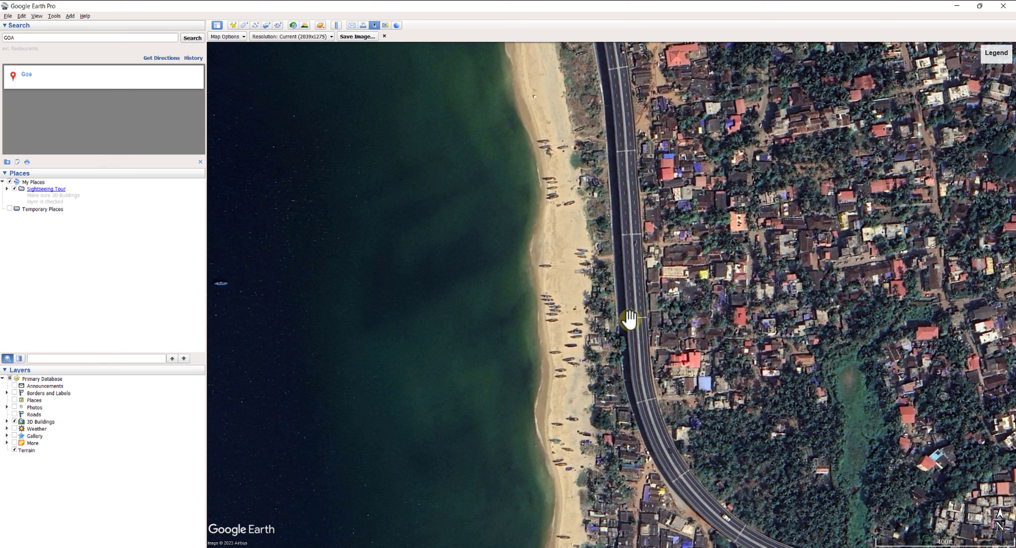
{"action": "scroll", "coordinate": [630, 320], "scroll_direction": "up", "scroll_amount": 3}
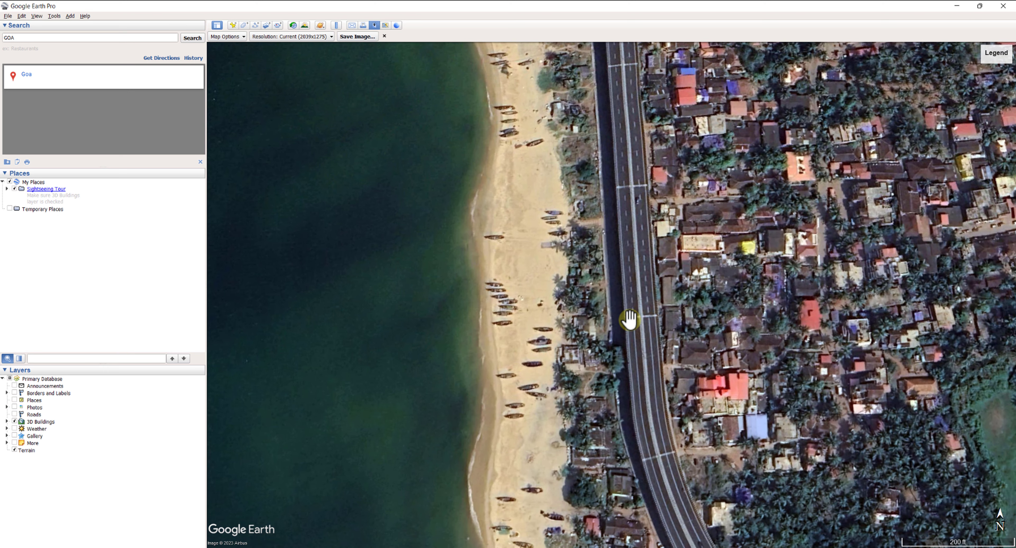
{"action": "scroll", "coordinate": [630, 320], "scroll_direction": "down", "scroll_amount": 5}
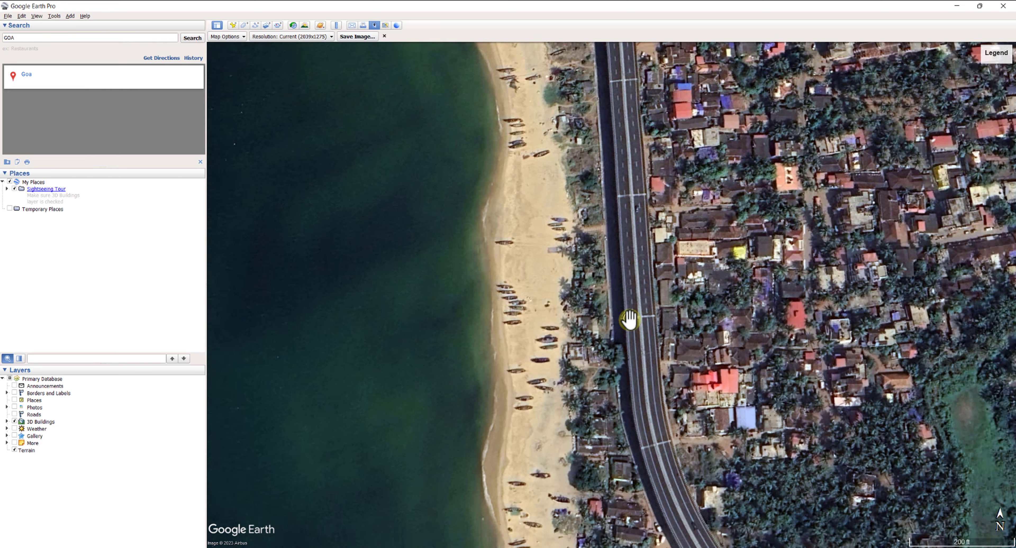
{"action": "scroll", "coordinate": [629, 321], "scroll_direction": "up", "scroll_amount": 2}
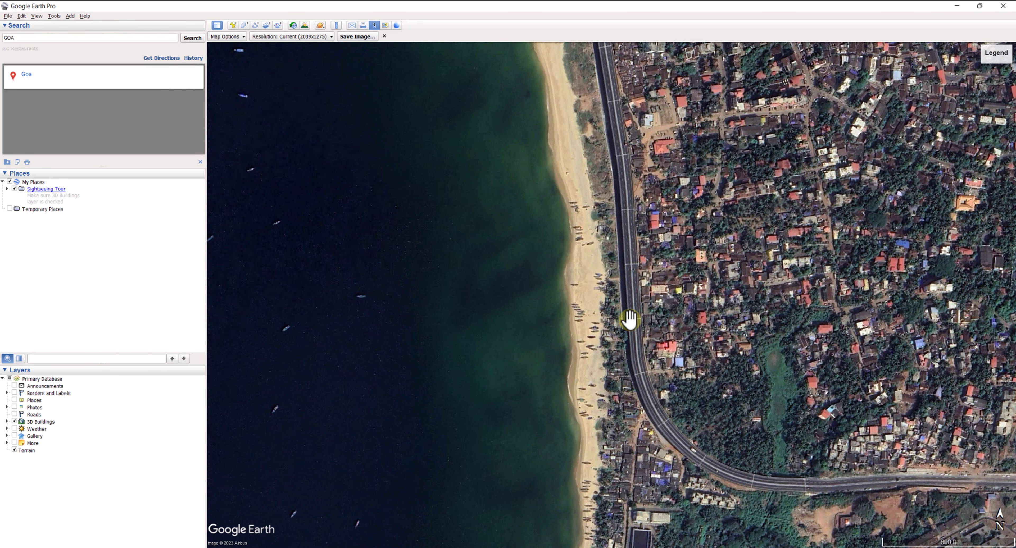
{"action": "scroll", "coordinate": [629, 321], "scroll_direction": "up", "scroll_amount": 2}
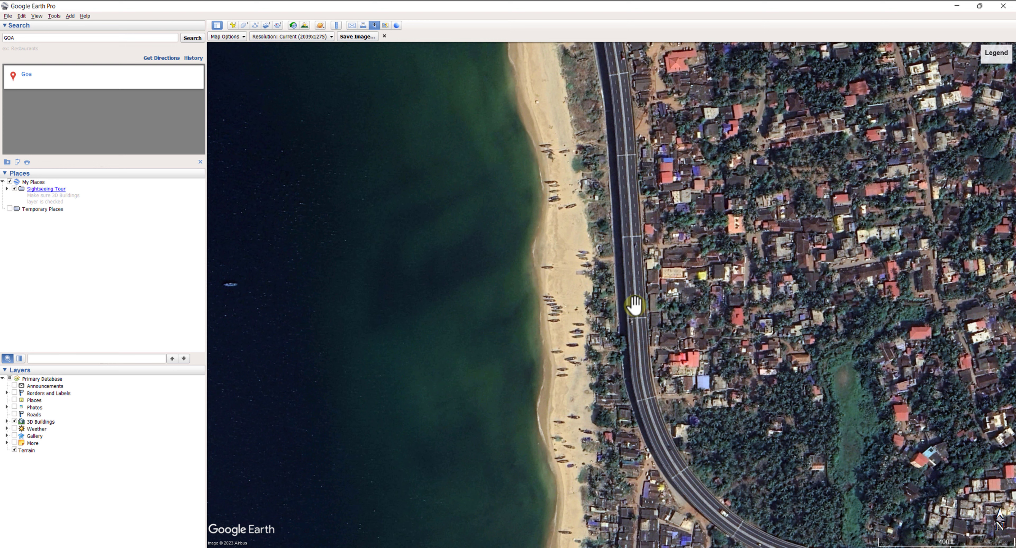
{"action": "scroll", "coordinate": [636, 300], "scroll_direction": "up", "scroll_amount": 3}
{"action": "scroll", "coordinate": [637, 319], "scroll_direction": "down", "scroll_amount": 2}
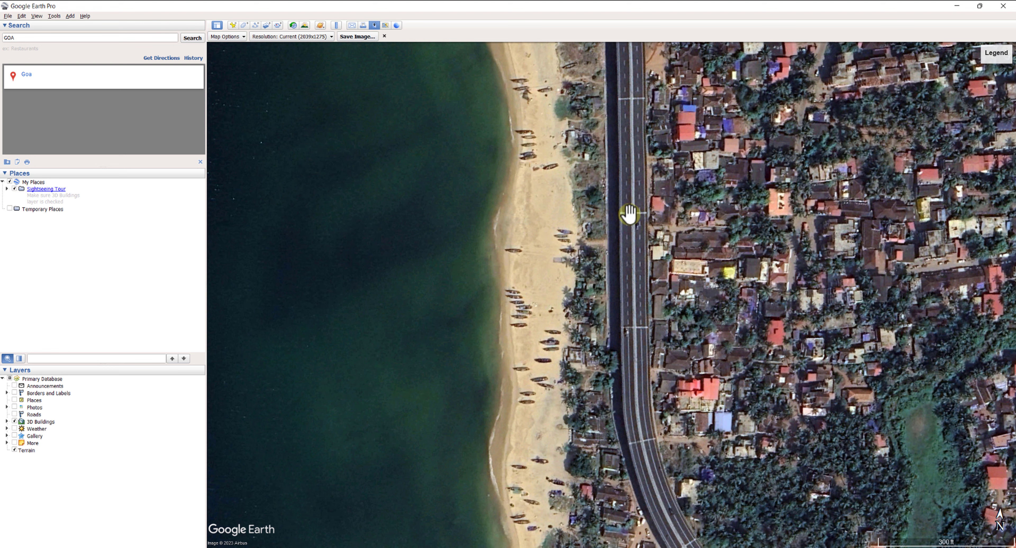
Set up a map image export of the current view at the Maximum (8192x5122) resolution.
{"action": "left_click", "coordinate": [8, 15]}
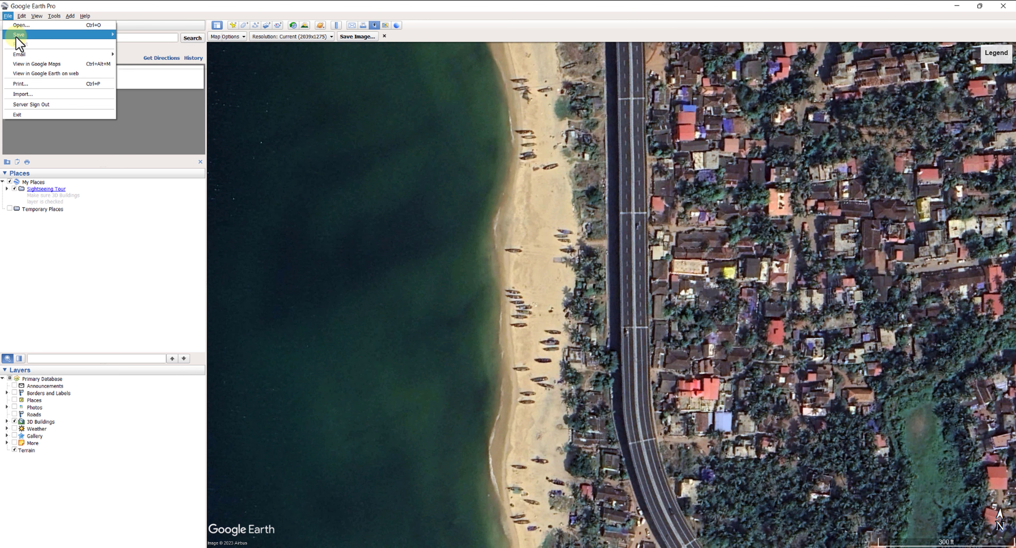
{"action": "mouse_move", "coordinate": [23, 34]}
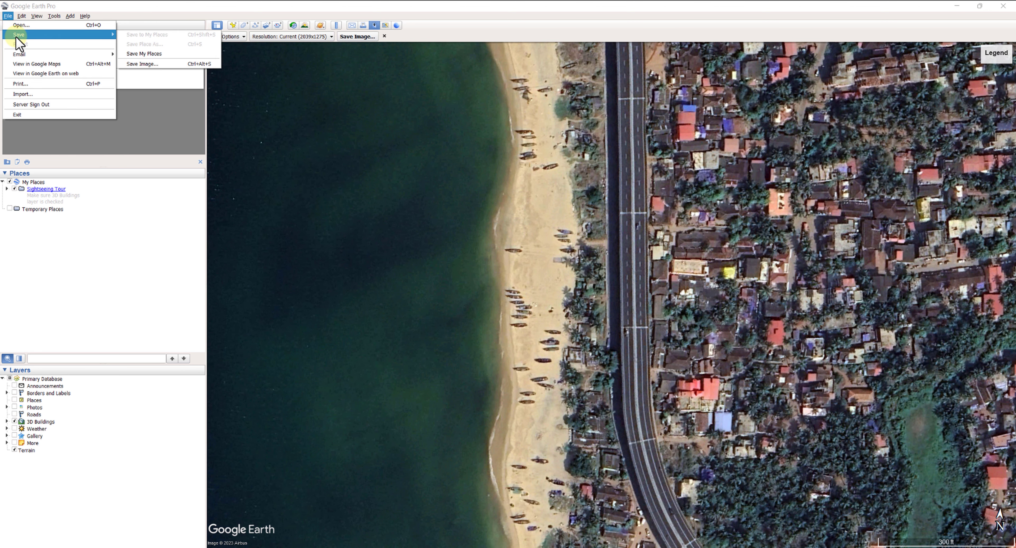
{"action": "left_click", "coordinate": [124, 65]}
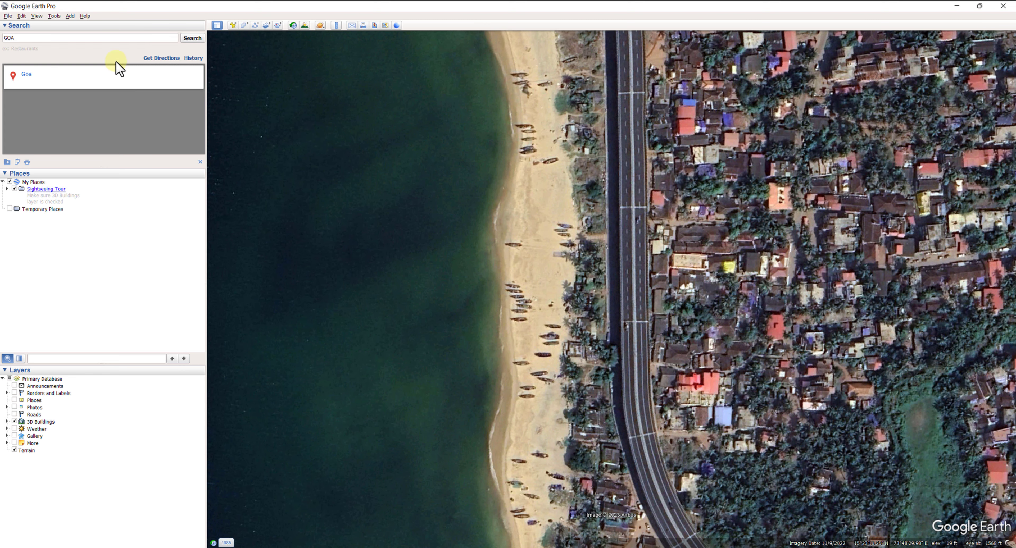
{"action": "left_click", "coordinate": [8, 16]}
{"action": "mouse_move", "coordinate": [18, 34]}
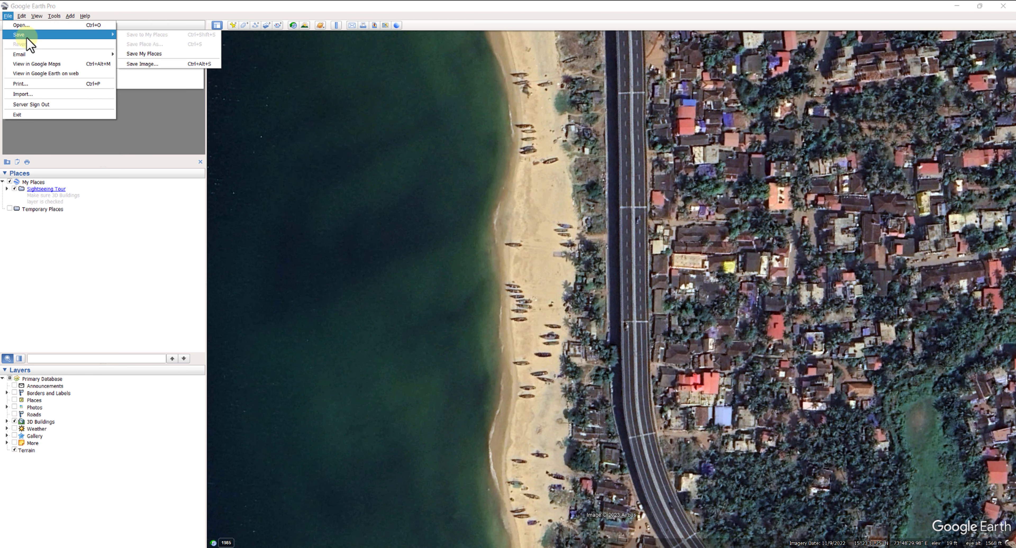
{"action": "left_click", "coordinate": [154, 64]}
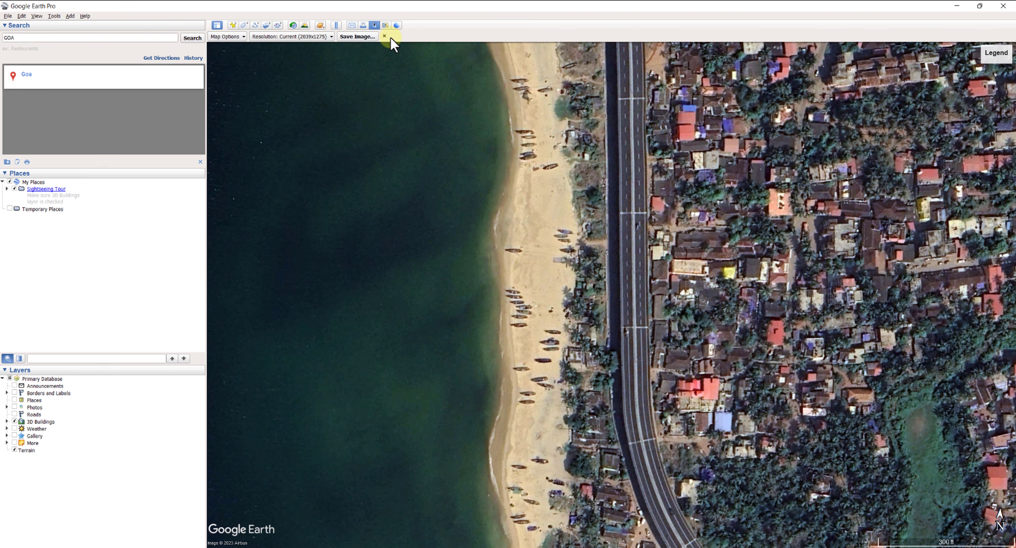
{"action": "left_click", "coordinate": [278, 38]}
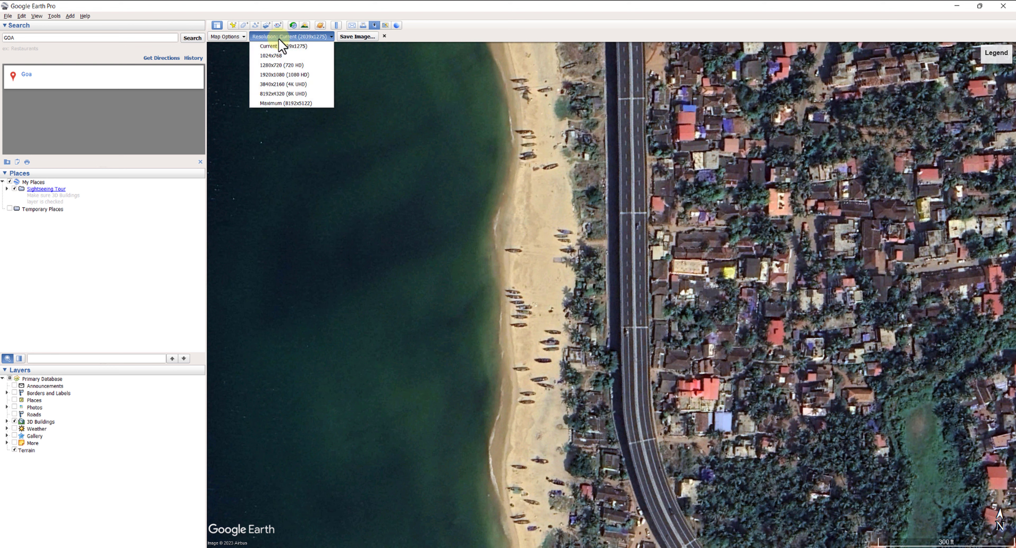
{"action": "left_click", "coordinate": [277, 103]}
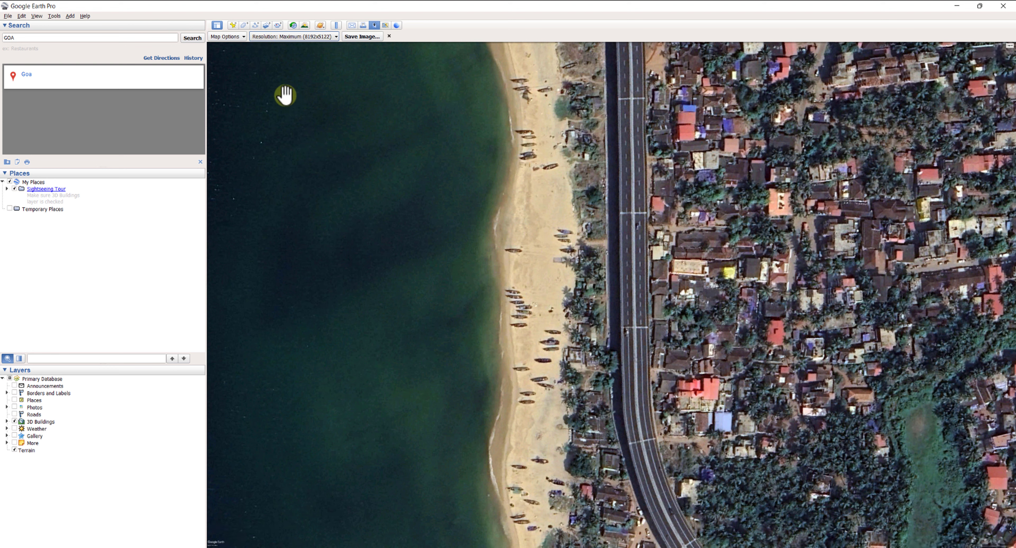
Remove the Legend element from the map layout and nudge the satellite view slightly.
{"action": "left_click", "coordinate": [229, 36]}
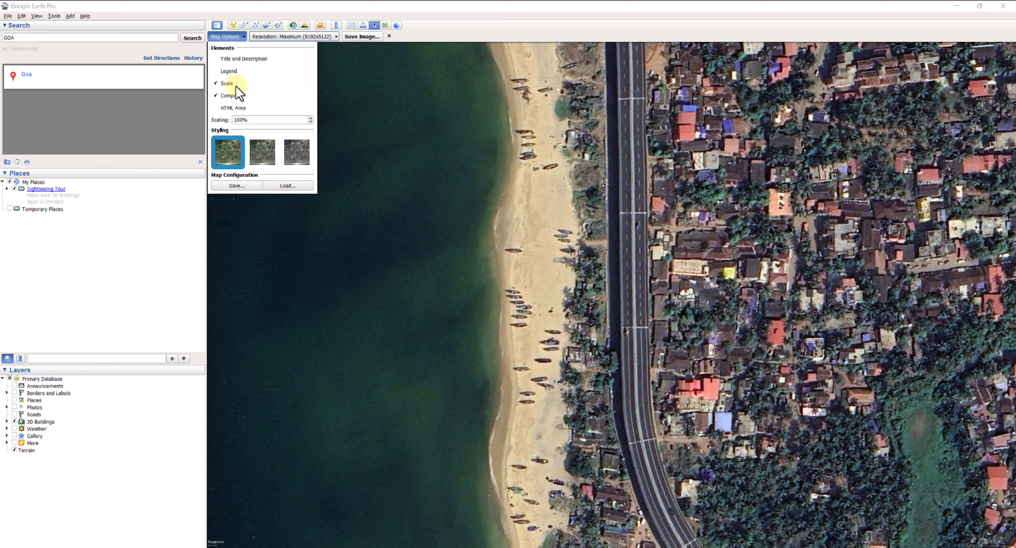
{"action": "left_click", "coordinate": [229, 71]}
{"action": "left_click", "coordinate": [228, 37]}
{"action": "left_click", "coordinate": [517, 168]}
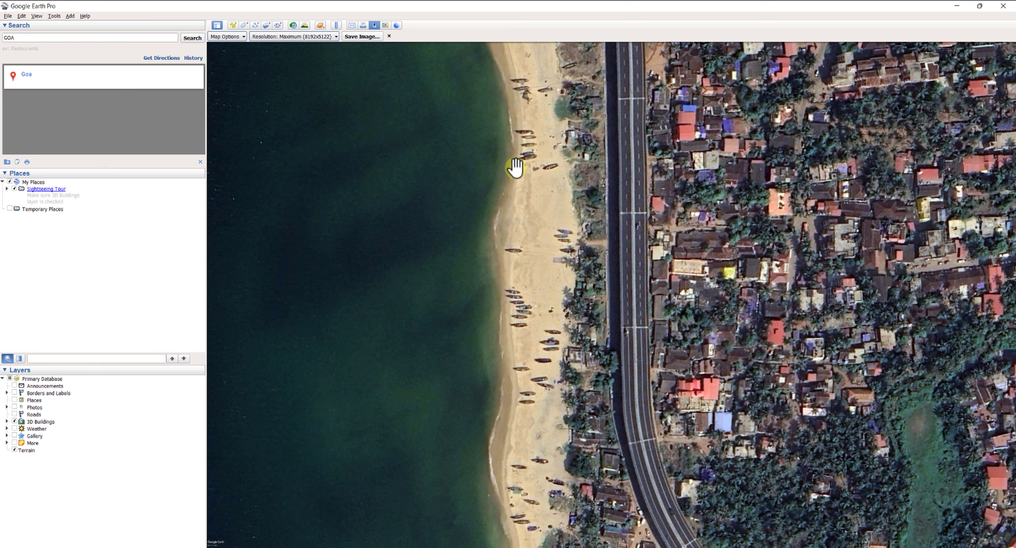
{"action": "left_click_drag", "start_coordinate": [568, 251], "coordinate": [574, 227]}
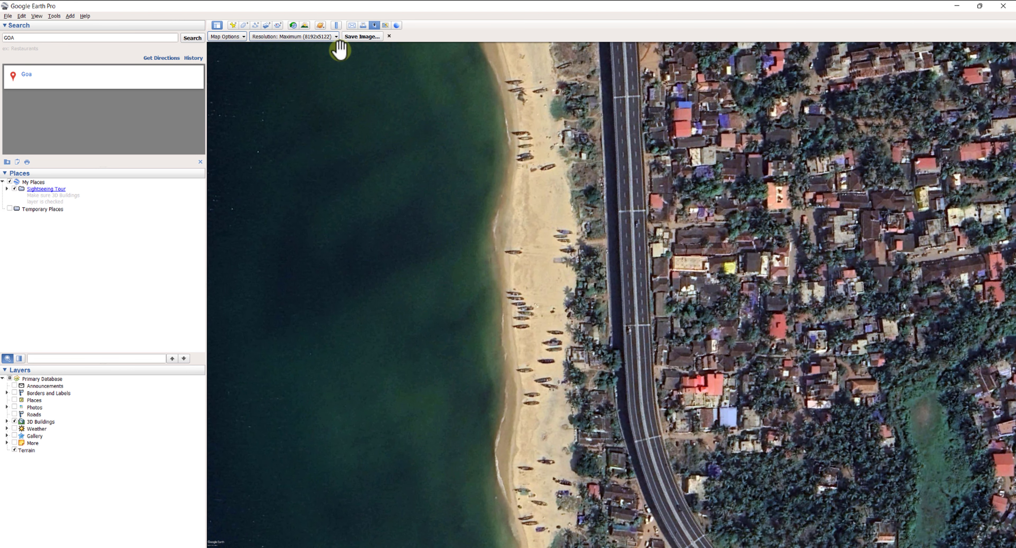
Open the save dialog for the map image, dismiss it without saving, and switch back to GOA.png in Photoshop.
{"action": "left_click", "coordinate": [355, 38]}
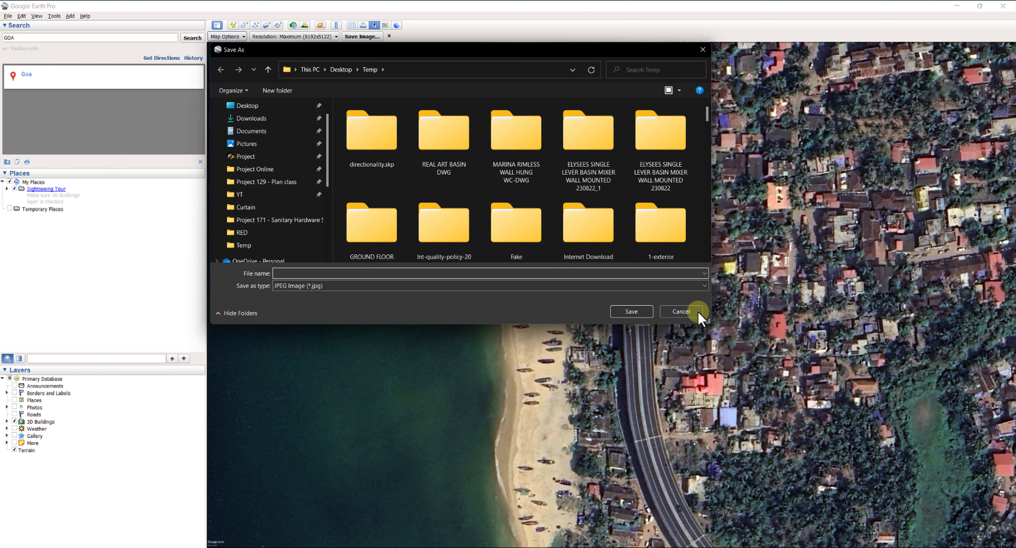
{"action": "left_click", "coordinate": [698, 311]}
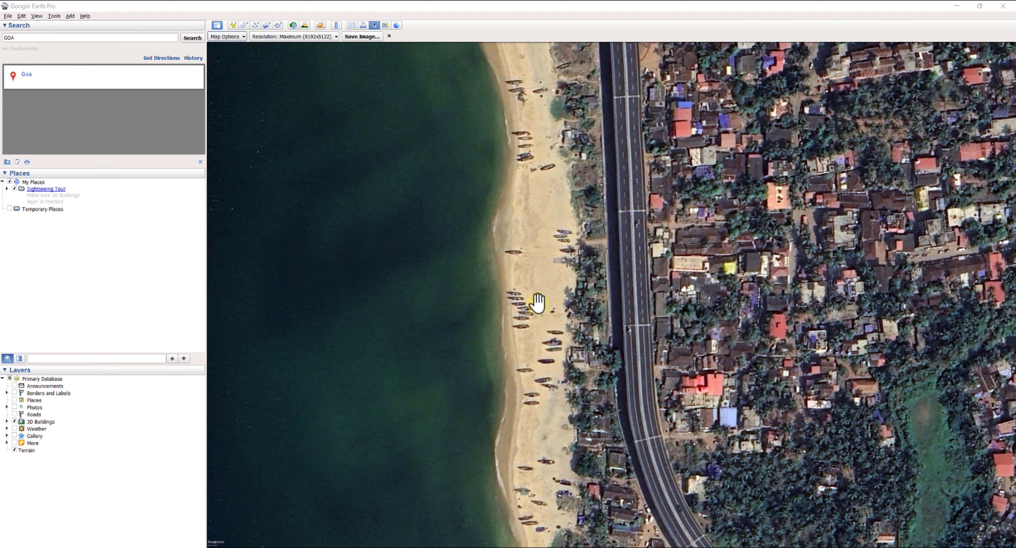
{"action": "mouse_move", "coordinate": [580, 547]}
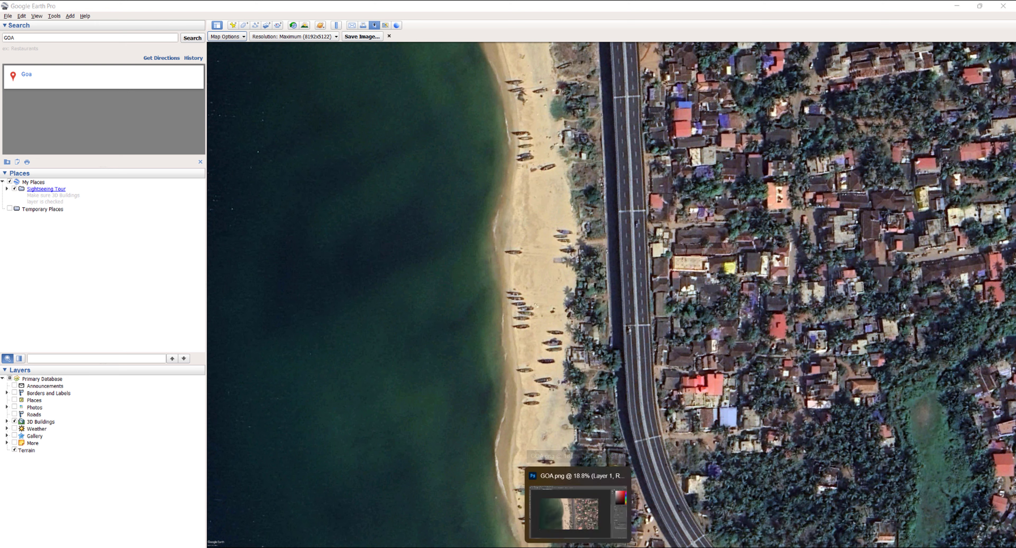
{"action": "left_click", "coordinate": [570, 513]}
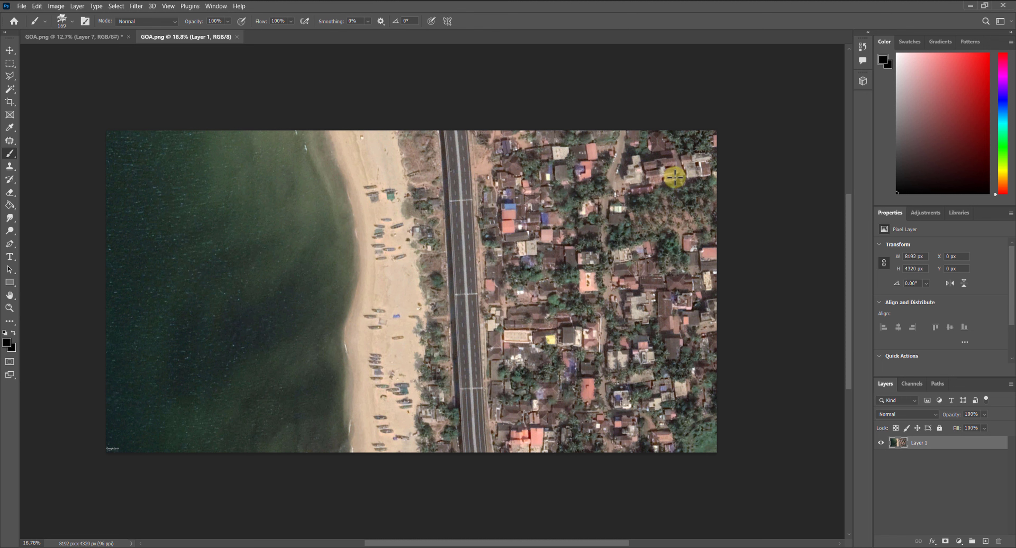
Extend the canvas around the satellite image on all four sides with the Crop tool, to about 13,400 by 7,700 px.
{"action": "left_click", "coordinate": [11, 102]}
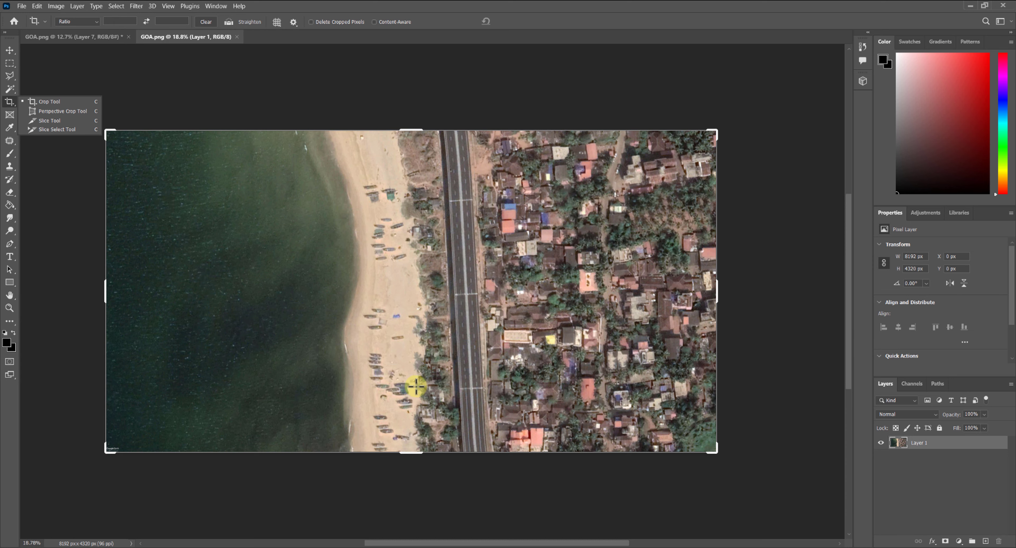
{"action": "left_click_drag", "start_coordinate": [411, 452], "coordinate": [410, 507]}
{"action": "left_click_drag", "start_coordinate": [717, 295], "coordinate": [794, 292]}
{"action": "left_click_drag", "start_coordinate": [414, 141], "coordinate": [415, 96]}
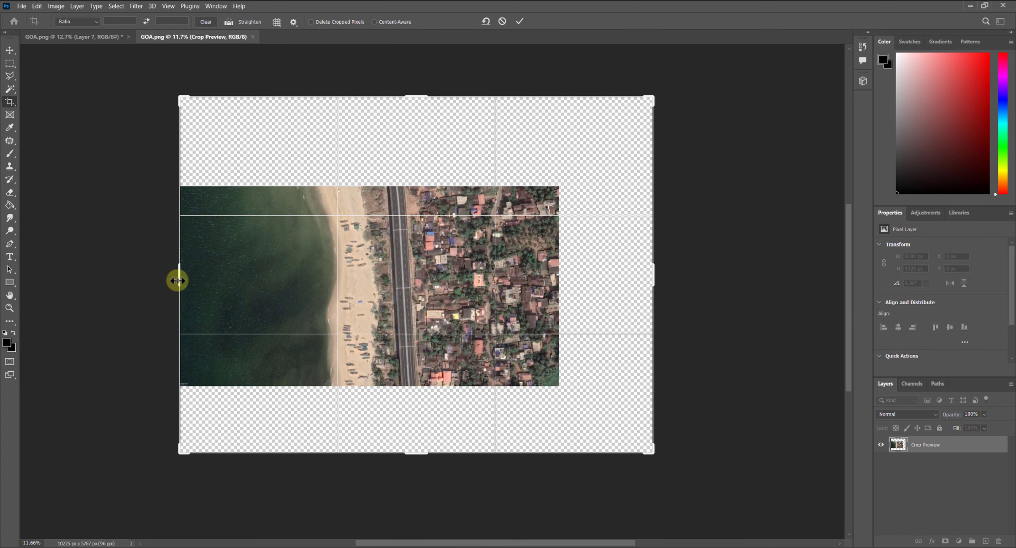
{"action": "left_click_drag", "start_coordinate": [177, 279], "coordinate": [107, 281]}
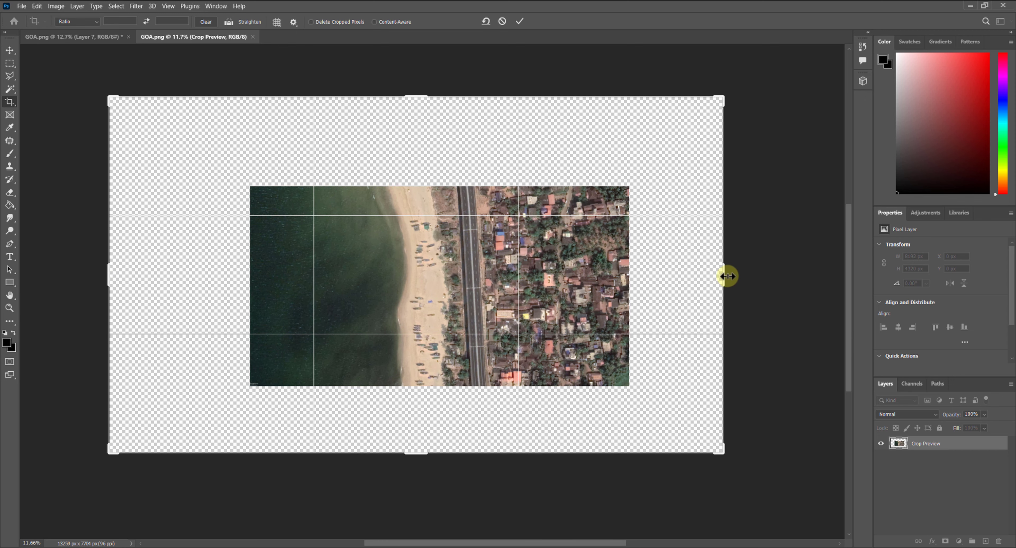
{"action": "left_click_drag", "start_coordinate": [729, 276], "coordinate": [730, 276]}
{"action": "left_click", "coordinate": [520, 22]}
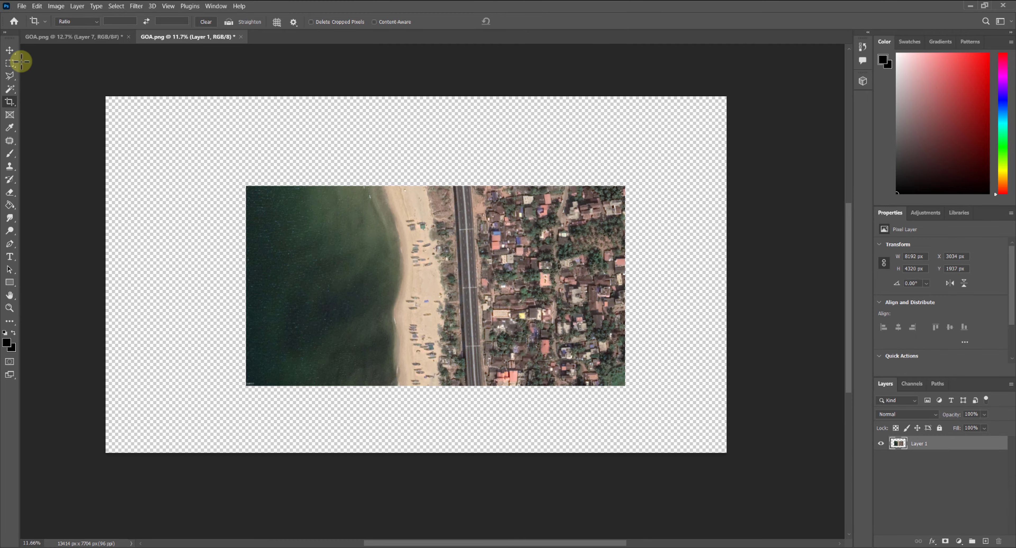
{"action": "left_click", "coordinate": [10, 51]}
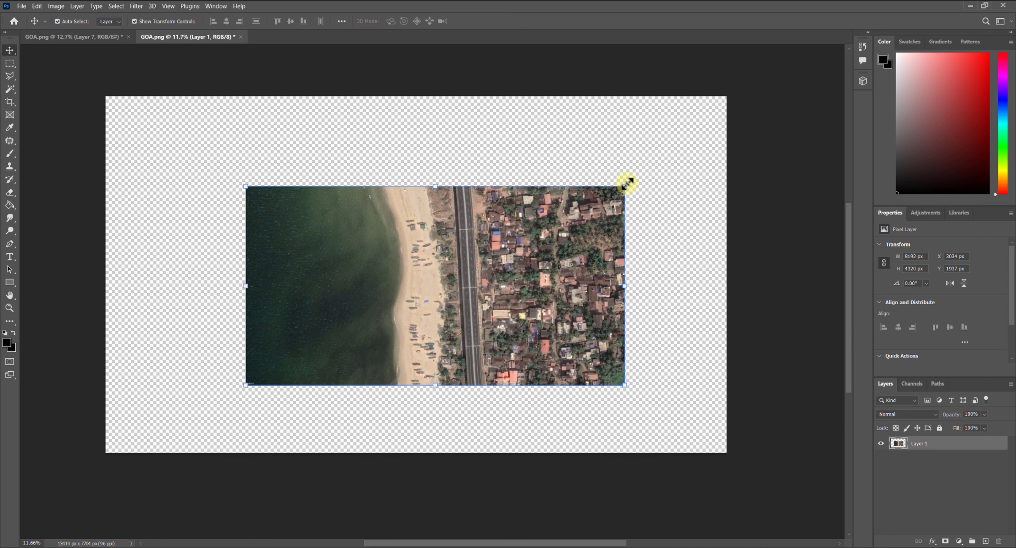
{"action": "left_click_drag", "start_coordinate": [626, 188], "coordinate": [594, 206]}
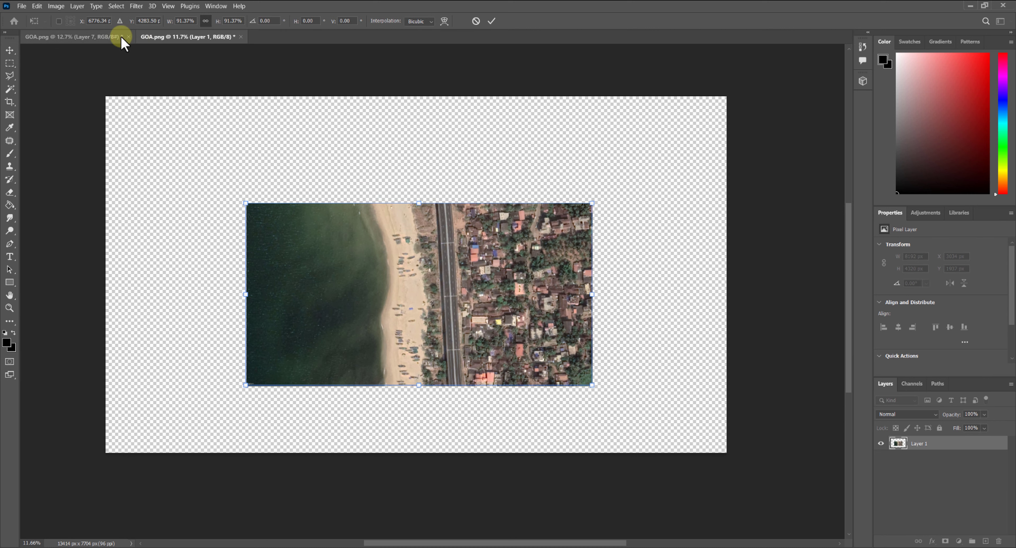
{"action": "left_click", "coordinate": [116, 36]}
{"action": "left_click", "coordinate": [161, 254]}
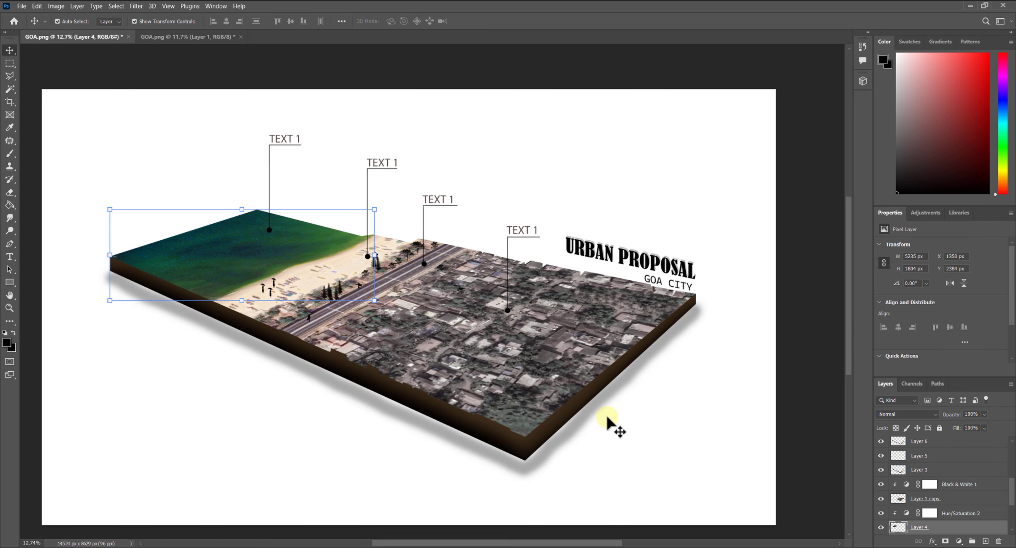
{"action": "left_click", "coordinate": [199, 39]}
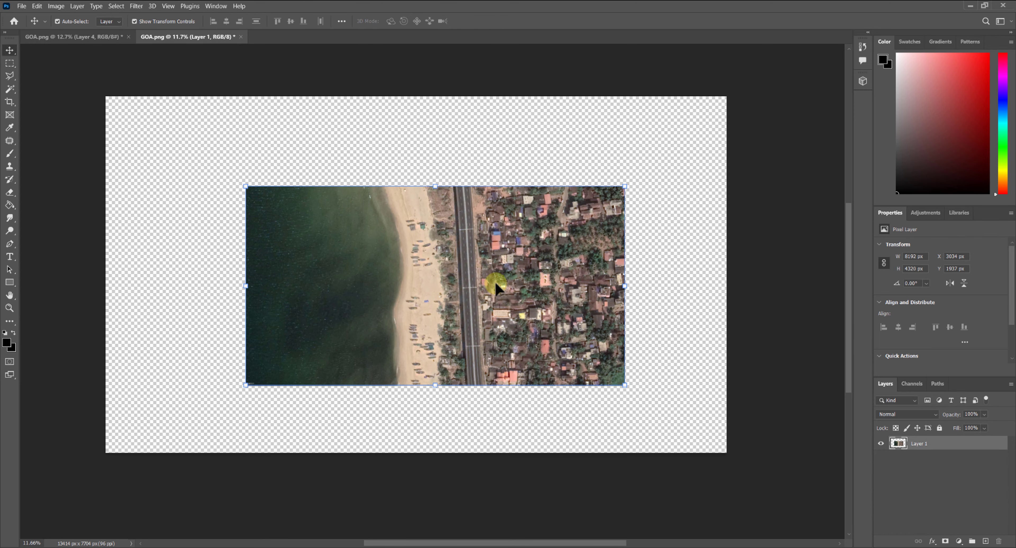
Distort the satellite image layer into a flattened, slanted four-sided shape that looks like a ground plane in perspective.
{"action": "key", "text": "ctrl+t"}
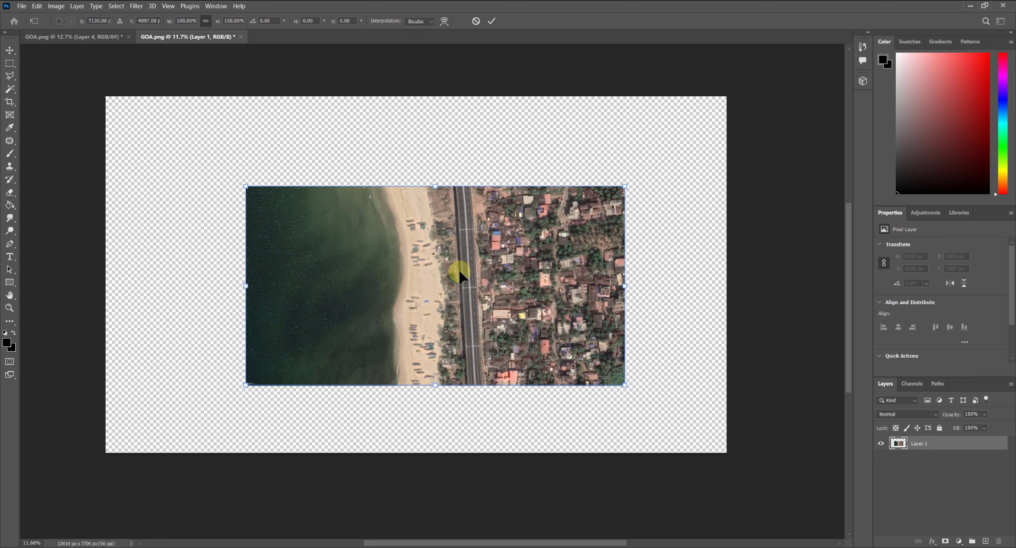
{"action": "right_click", "coordinate": [545, 215]}
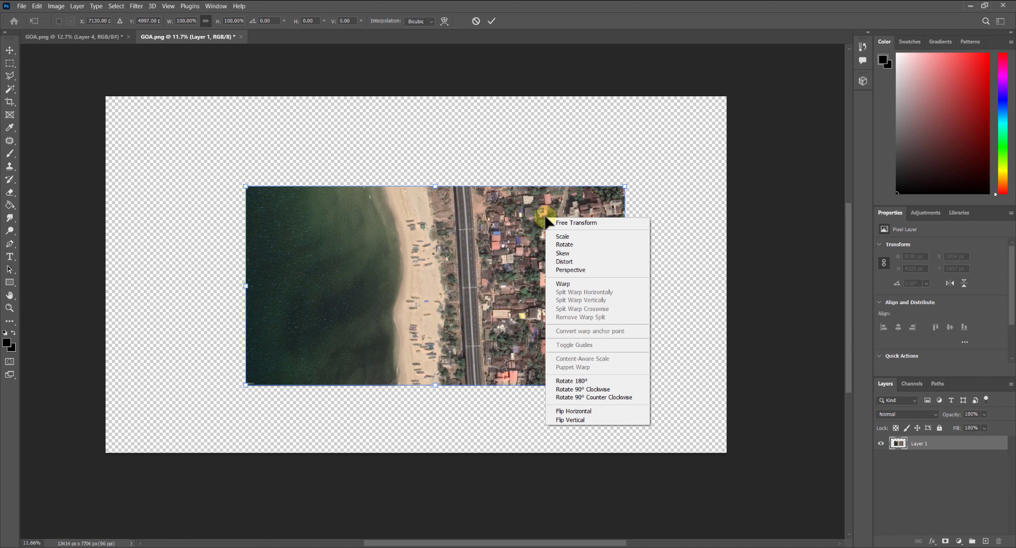
{"action": "left_click", "coordinate": [579, 262]}
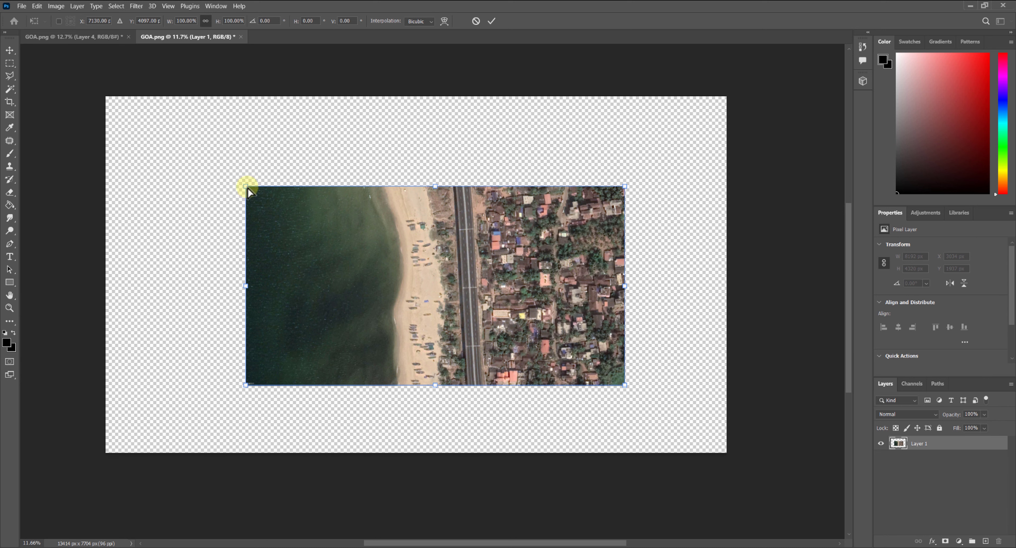
{"action": "left_click_drag", "start_coordinate": [245, 186], "coordinate": [304, 206]}
{"action": "left_click_drag", "start_coordinate": [246, 386], "coordinate": [189, 251]}
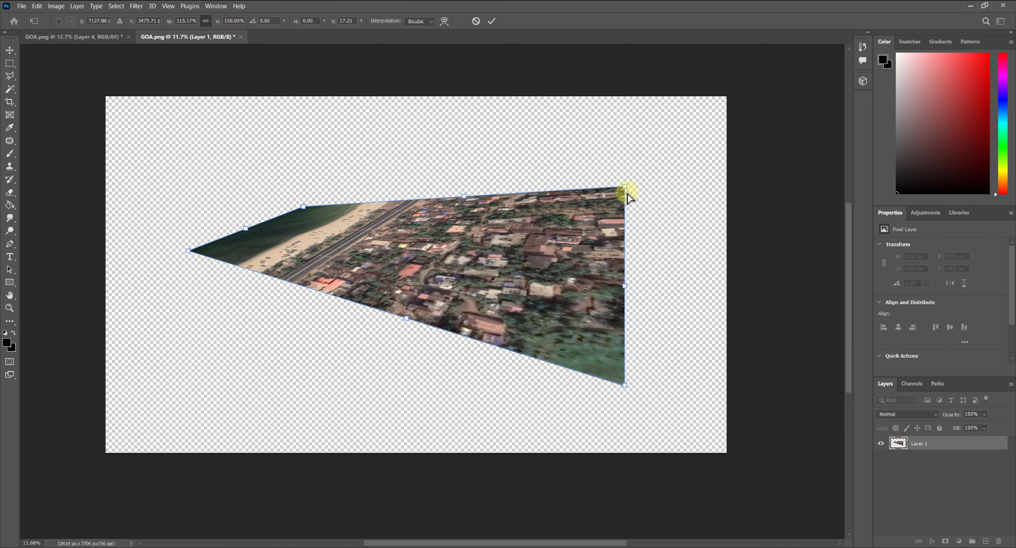
{"action": "left_click_drag", "start_coordinate": [627, 194], "coordinate": [612, 250]}
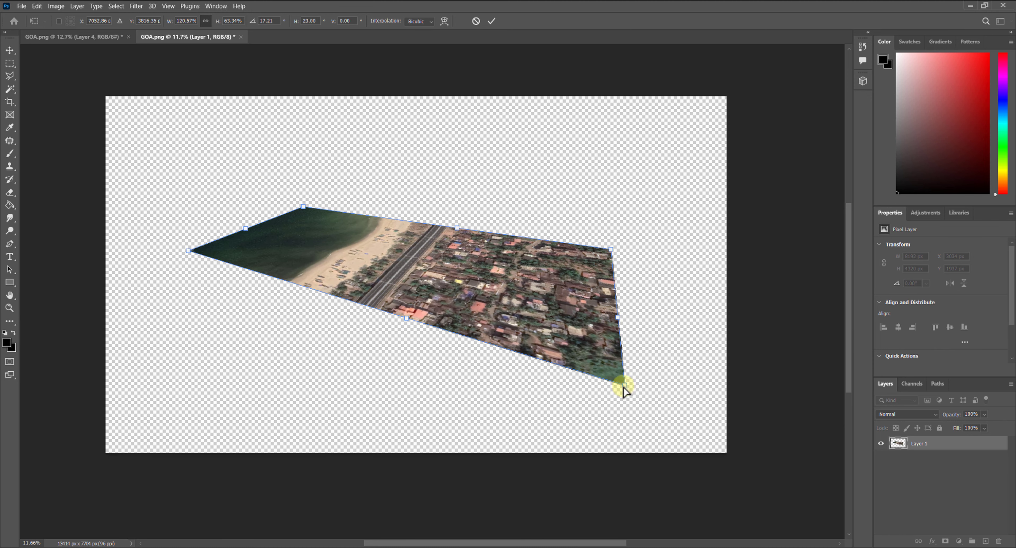
{"action": "left_click_drag", "start_coordinate": [623, 388], "coordinate": [537, 365]}
{"action": "left_click_drag", "start_coordinate": [611, 251], "coordinate": [606, 267]}
{"action": "left_click_drag", "start_coordinate": [537, 364], "coordinate": [486, 339]}
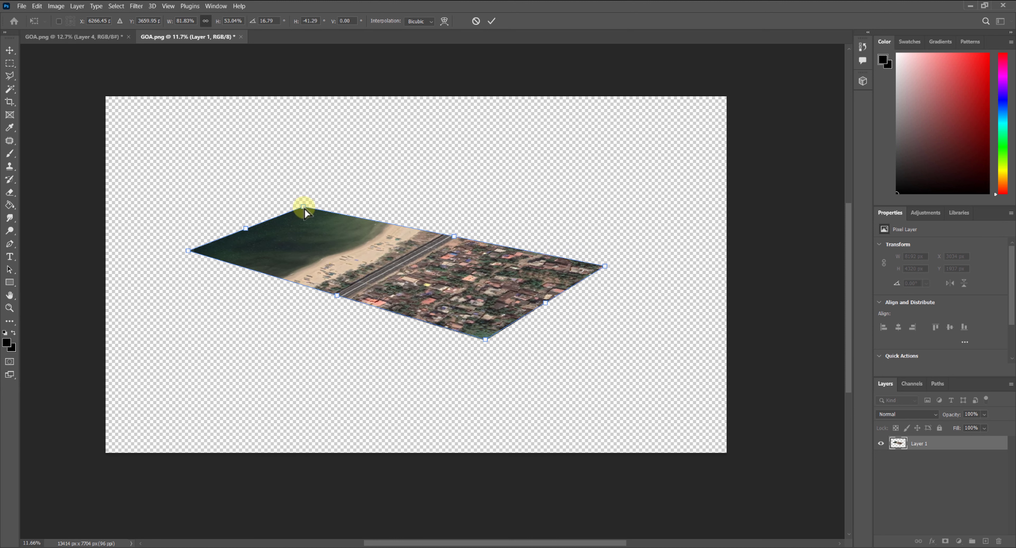
Refine the perspective distortion by lowering the far sea corner, extending the front and inland edges, and adjusting the individual corners.
{"action": "left_click_drag", "start_coordinate": [303, 208], "coordinate": [304, 225]}
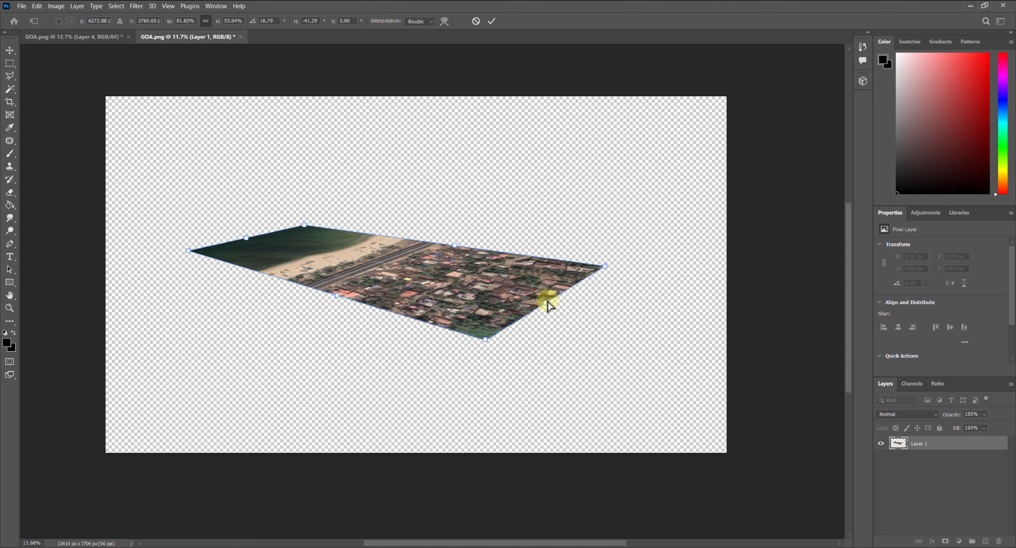
{"action": "left_click_drag", "start_coordinate": [549, 307], "coordinate": [568, 310]}
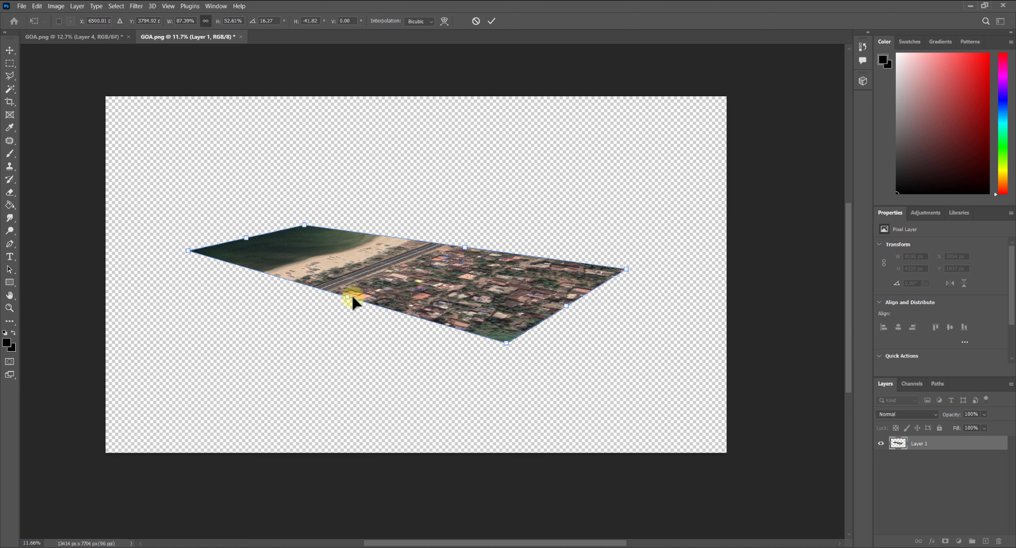
{"action": "left_click_drag", "start_coordinate": [352, 299], "coordinate": [336, 301]}
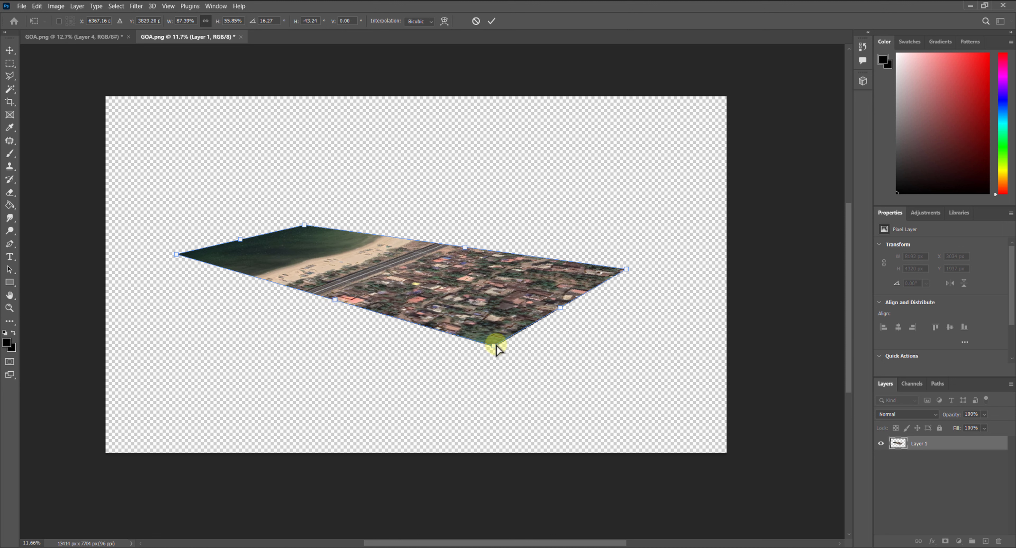
{"action": "left_click_drag", "start_coordinate": [497, 345], "coordinate": [512, 354]}
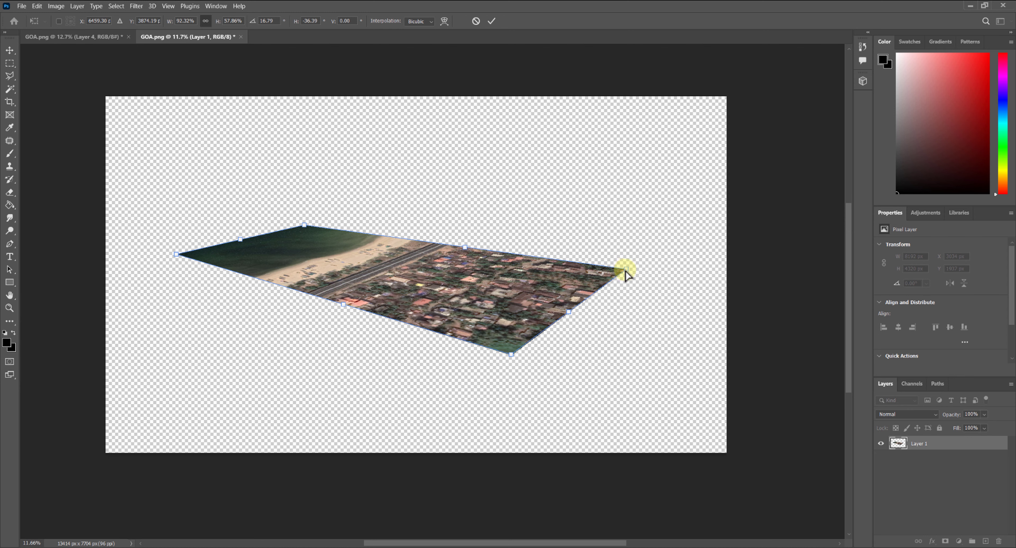
{"action": "left_click_drag", "start_coordinate": [626, 271], "coordinate": [621, 270]}
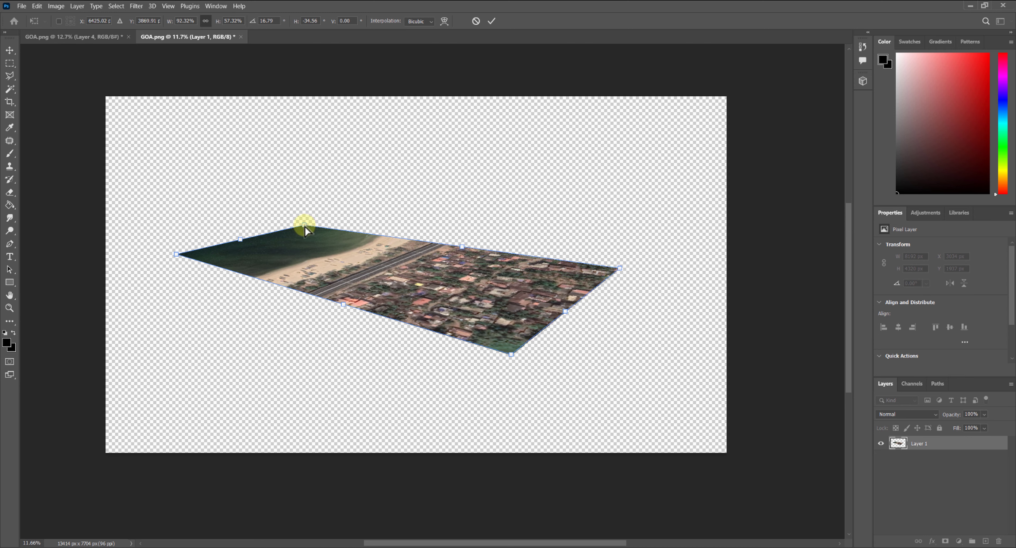
{"action": "left_click_drag", "start_coordinate": [304, 226], "coordinate": [299, 229]}
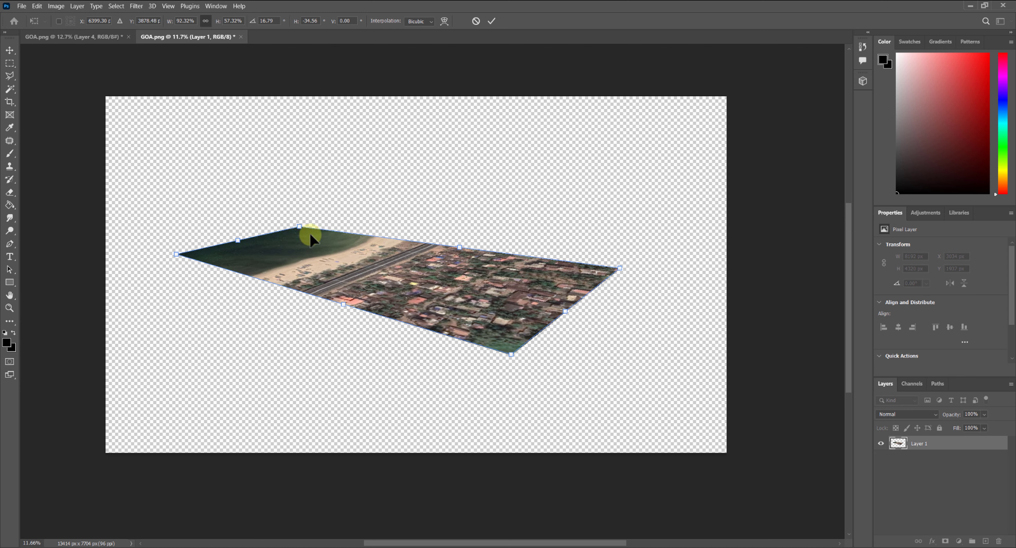
Stretch the distorted image's inland, front and back edges outward to about 10,386 by 3,258 px overall and apply the distortion.
{"action": "mouse_move", "coordinate": [478, 291]}
{"action": "left_mouse_down"}
{"action": "mouse_move", "coordinate": [500, 280]}
{"action": "mouse_move", "coordinate": [484, 278]}
{"action": "left_mouse_up"}
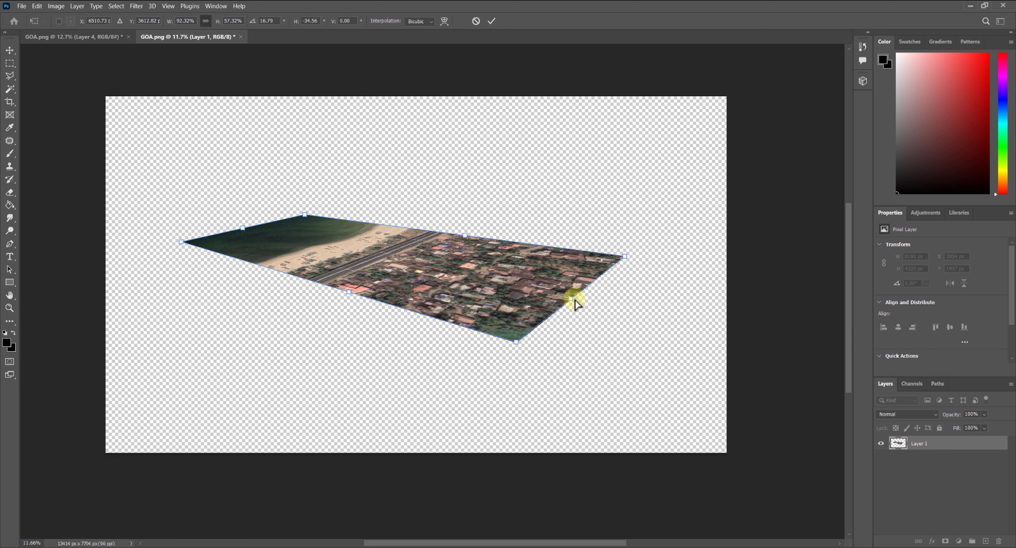
{"action": "left_click_drag", "start_coordinate": [571, 298], "coordinate": [585, 305]}
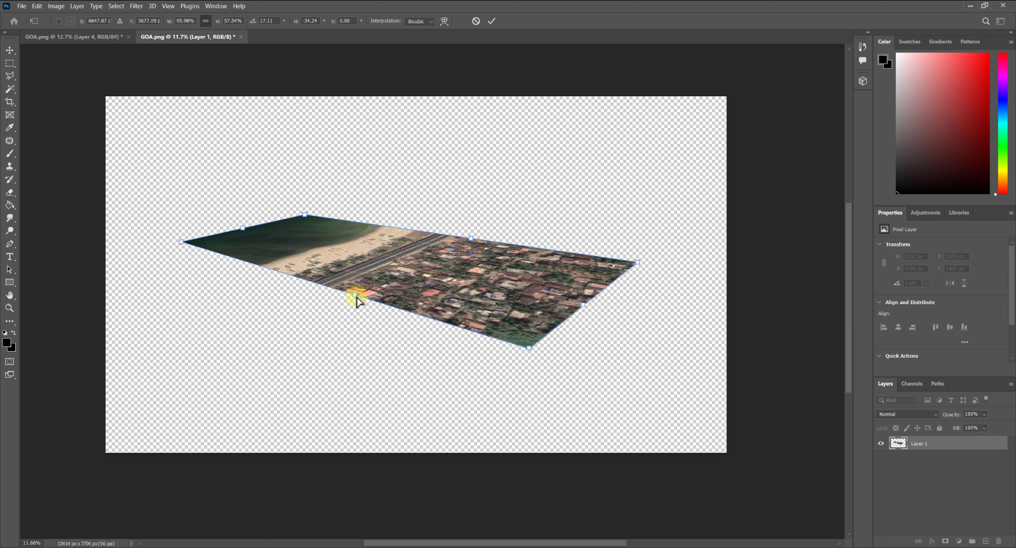
{"action": "left_click_drag", "start_coordinate": [356, 301], "coordinate": [347, 303]}
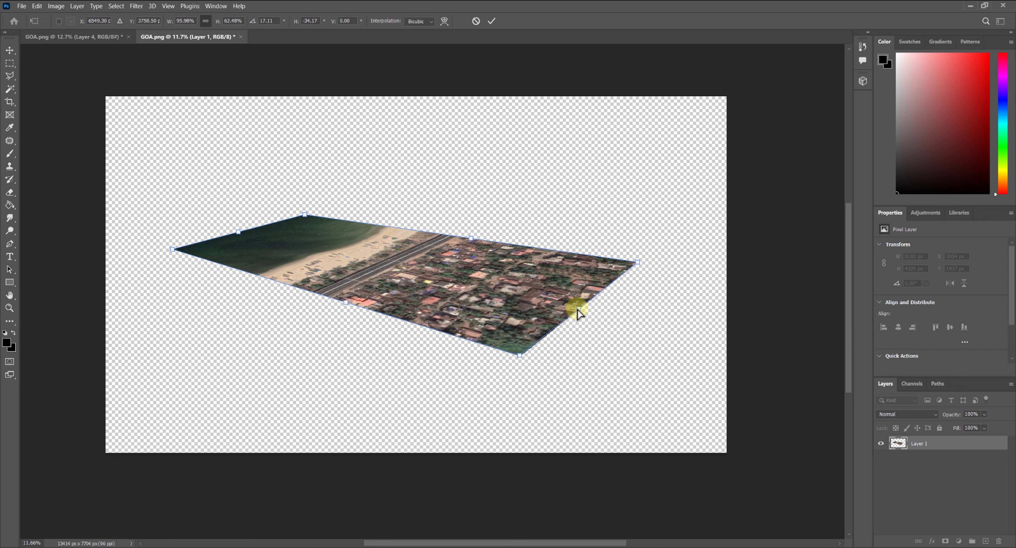
{"action": "left_click_drag", "start_coordinate": [576, 311], "coordinate": [589, 315]}
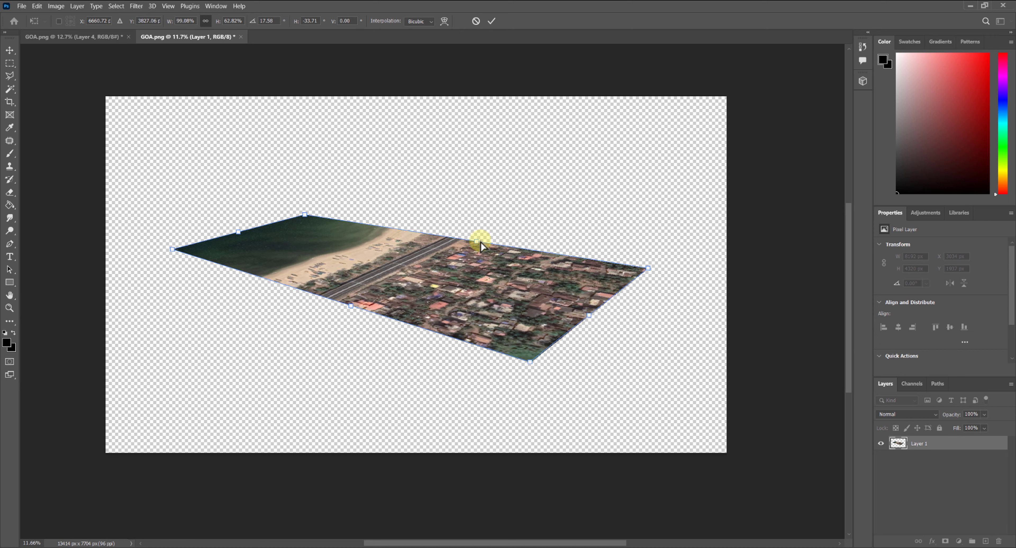
{"action": "left_click_drag", "start_coordinate": [481, 243], "coordinate": [481, 238]}
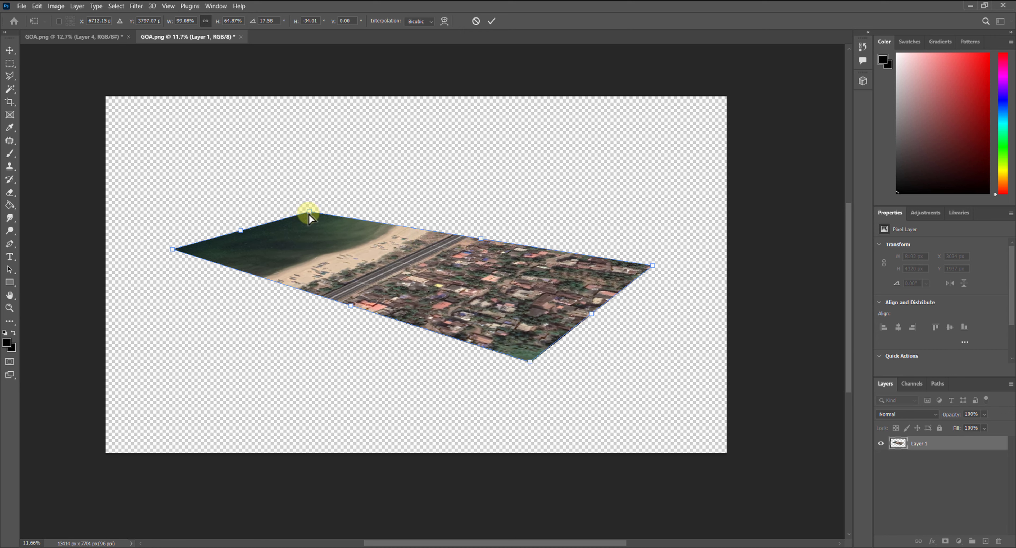
{"action": "left_click_drag", "start_coordinate": [309, 214], "coordinate": [307, 215]}
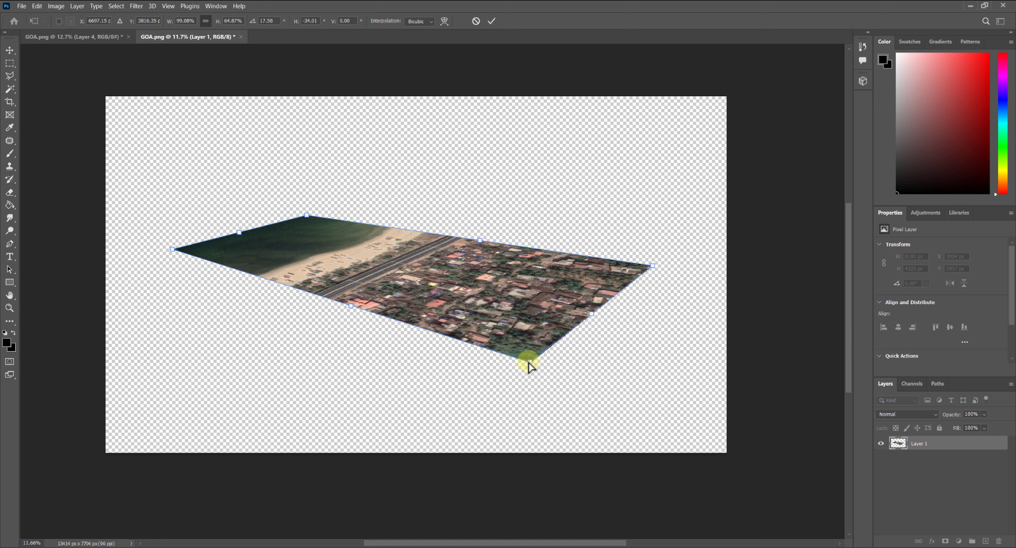
{"action": "left_click_drag", "start_coordinate": [529, 364], "coordinate": [520, 368]}
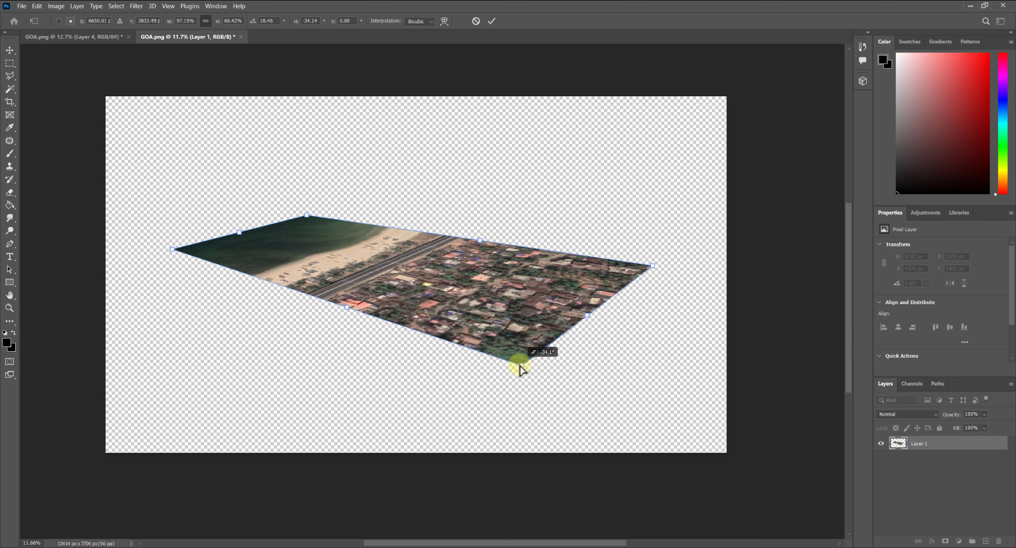
{"action": "left_click", "coordinate": [491, 21]}
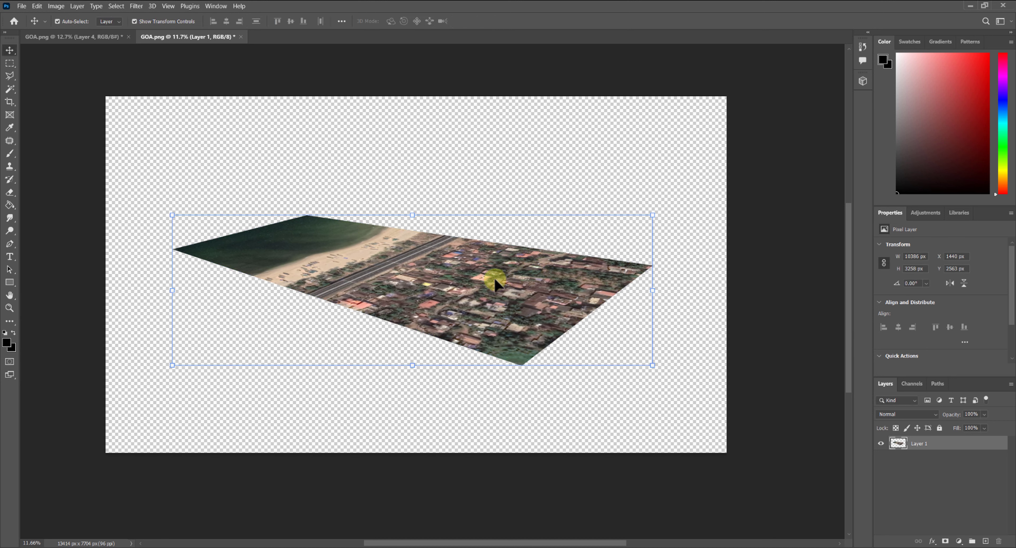
Scale the distorted satellite image down to about 9,697 by 3,042 px and reposition it near the middle of the canvas.
{"action": "left_click_drag", "start_coordinate": [494, 278], "coordinate": [498, 269]}
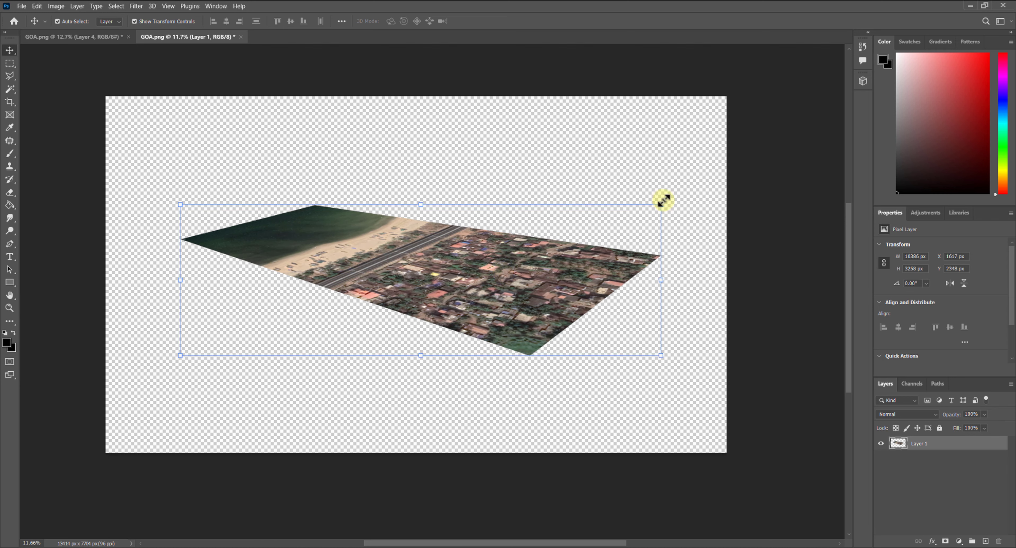
{"action": "left_click_drag", "start_coordinate": [664, 201], "coordinate": [629, 215]}
{"action": "left_click_drag", "start_coordinate": [527, 261], "coordinate": [531, 263]}
{"action": "left_click", "coordinate": [489, 21]}
{"action": "double_click", "coordinate": [620, 221]}
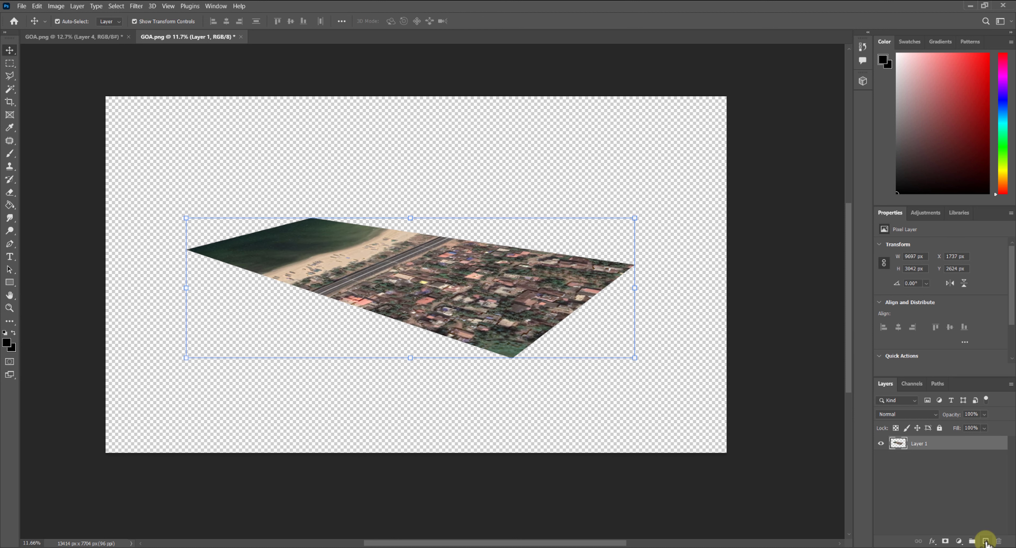
Add a new layer filled with white using the Paint Bucket and place it beneath the satellite image layer as the background.
{"action": "left_click", "coordinate": [986, 542]}
{"action": "left_click", "coordinate": [918, 445]}
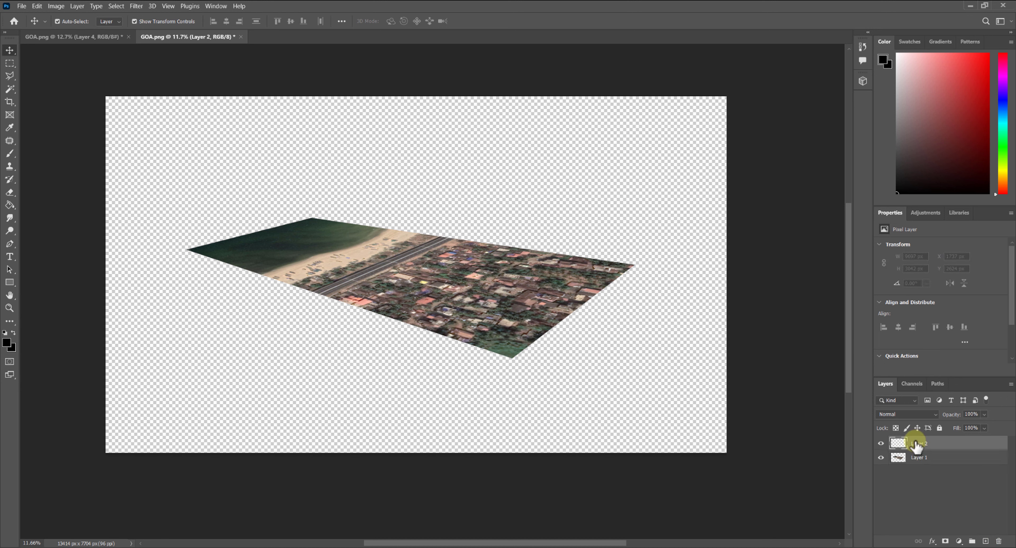
{"action": "left_click_drag", "start_coordinate": [916, 153], "coordinate": [865, 46]}
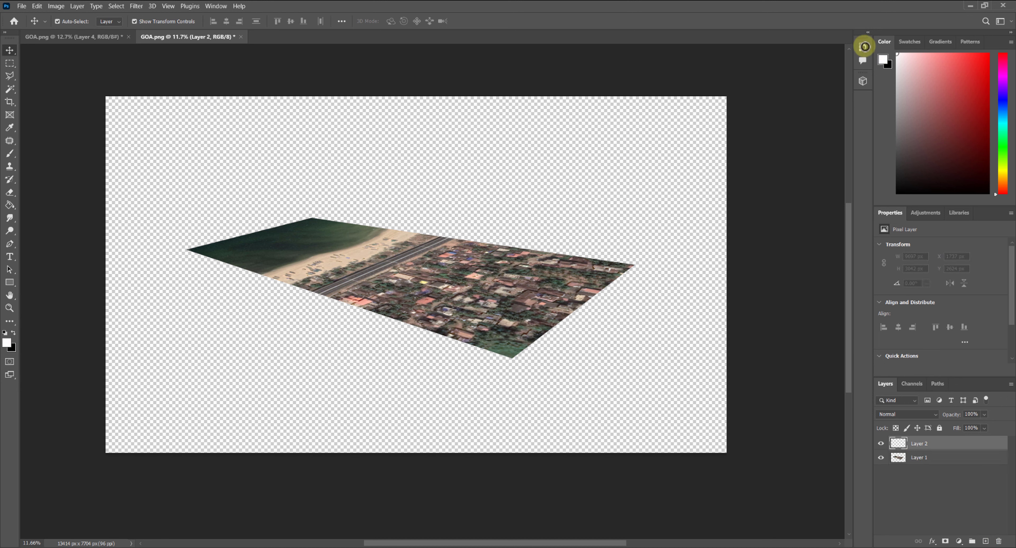
{"action": "left_click", "coordinate": [9, 206]}
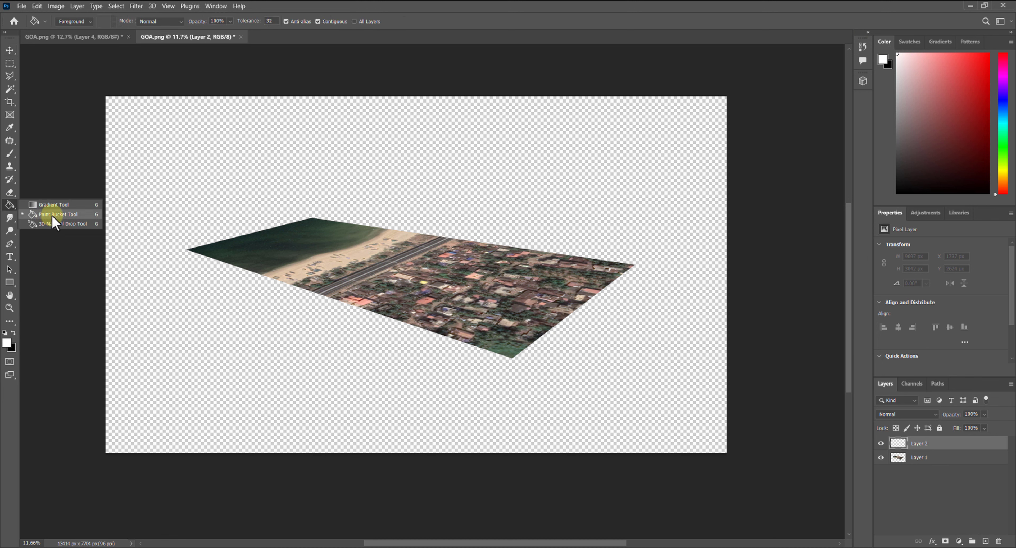
{"action": "left_click", "coordinate": [65, 214]}
{"action": "left_click_drag", "start_coordinate": [8, 206], "coordinate": [42, 219]}
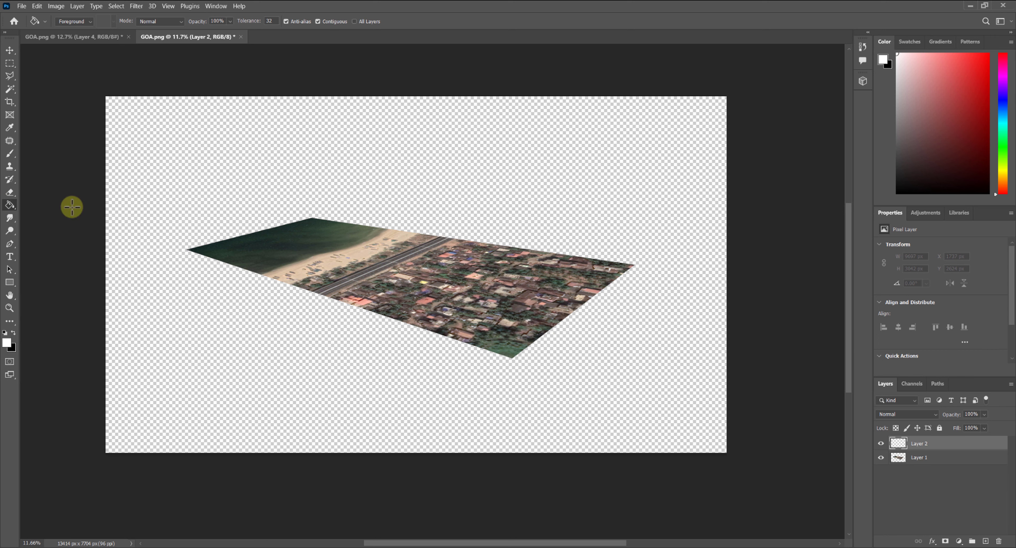
{"action": "left_click", "coordinate": [208, 175]}
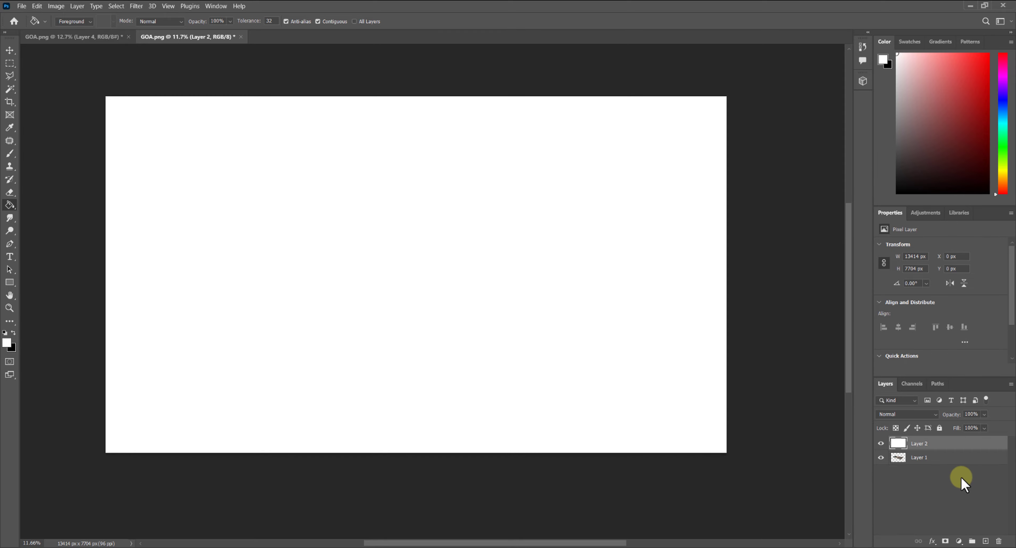
{"action": "left_click_drag", "start_coordinate": [935, 460], "coordinate": [933, 440]}
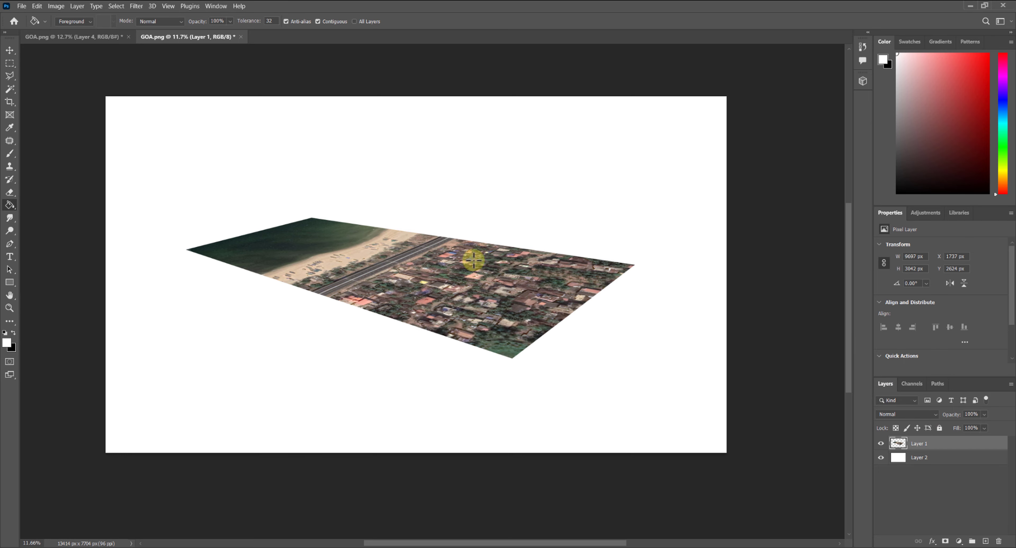
Select an irregular strip along the image's back edge from the sea corner to the highway with the Polygonal Lasso.
{"action": "scroll", "coordinate": [414, 244], "scroll_direction": "up", "scroll_amount": 4}
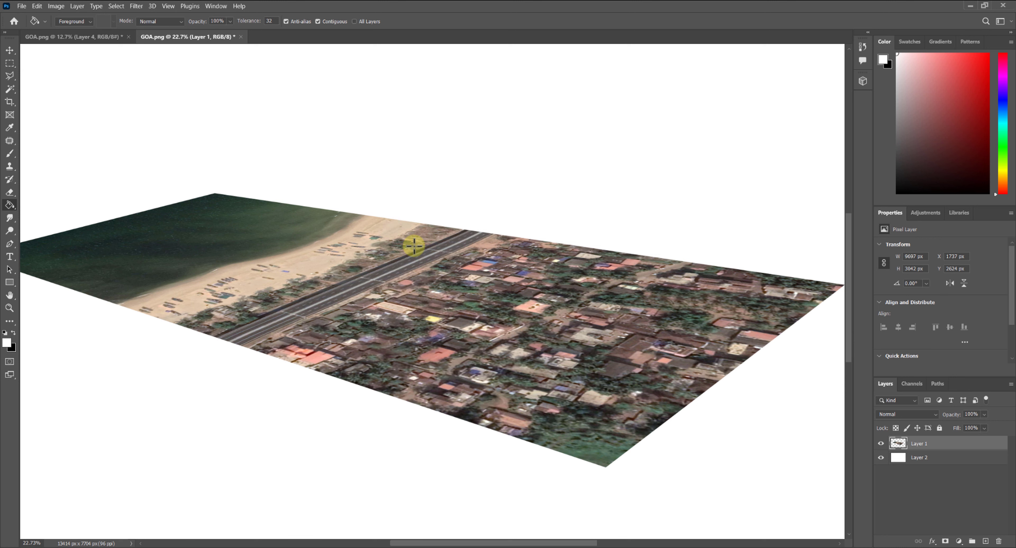
{"action": "left_click", "coordinate": [10, 76]}
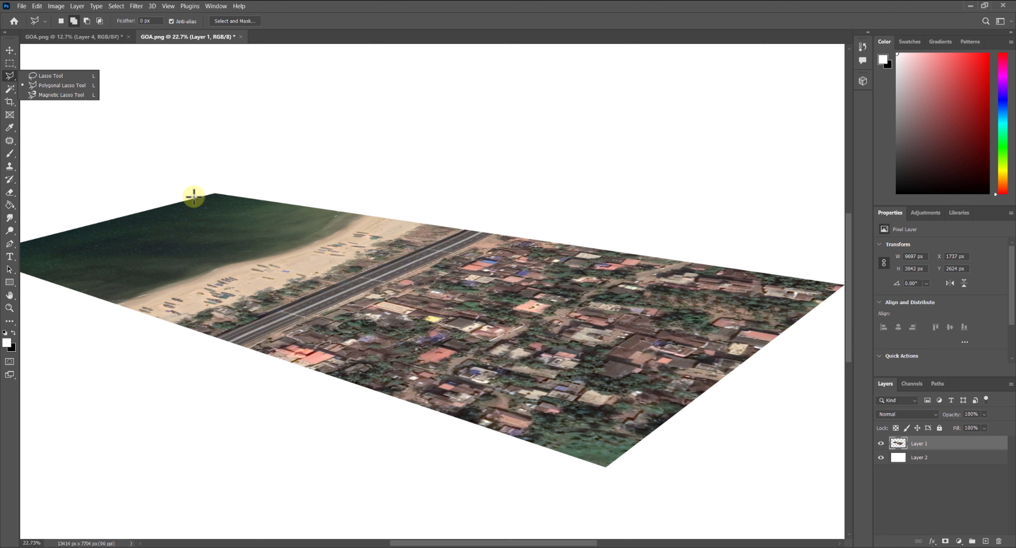
{"action": "left_click", "coordinate": [186, 190]}
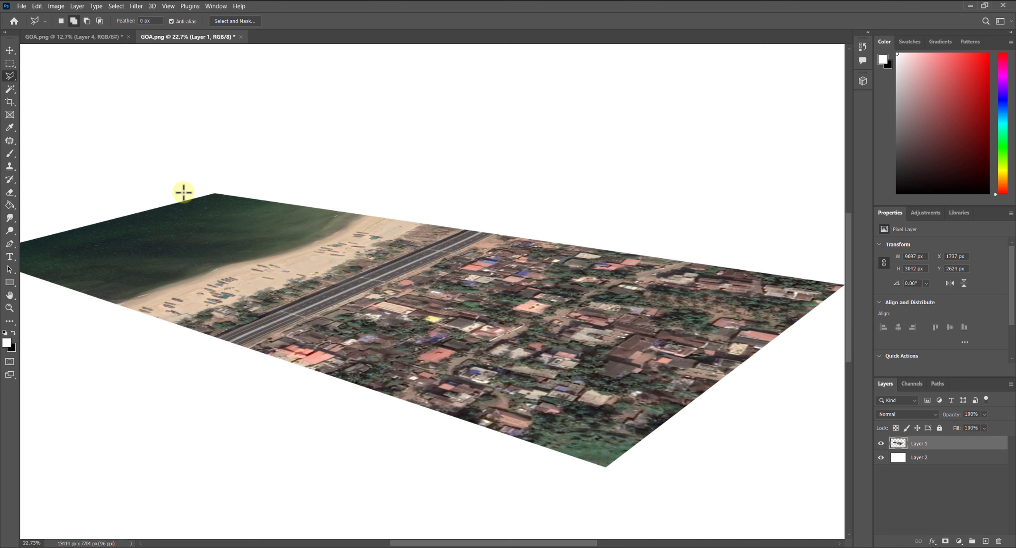
{"action": "left_click", "coordinate": [353, 229]}
{"action": "left_click", "coordinate": [378, 225]}
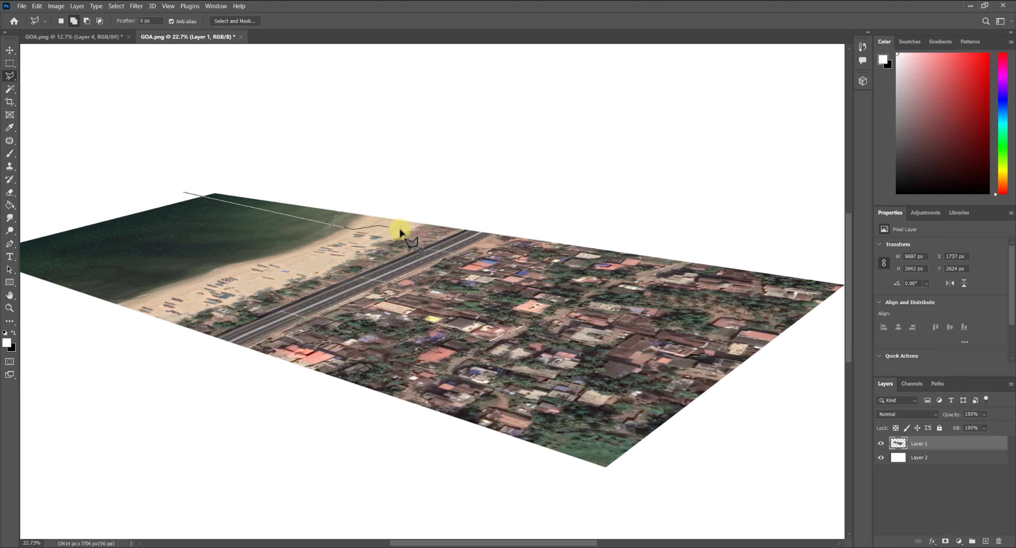
{"action": "left_click", "coordinate": [414, 233]}
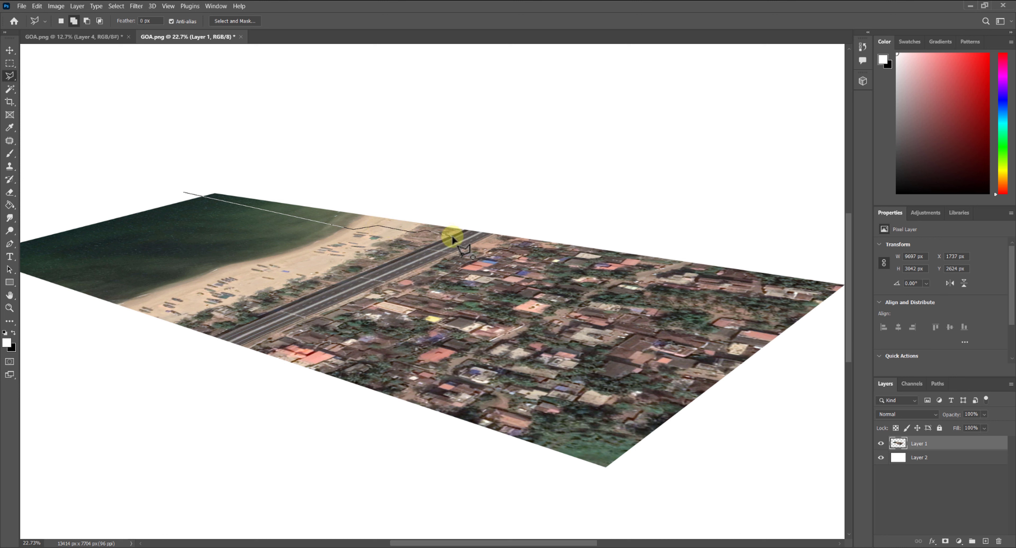
{"action": "left_click", "coordinate": [496, 215]}
{"action": "left_click", "coordinate": [130, 146]}
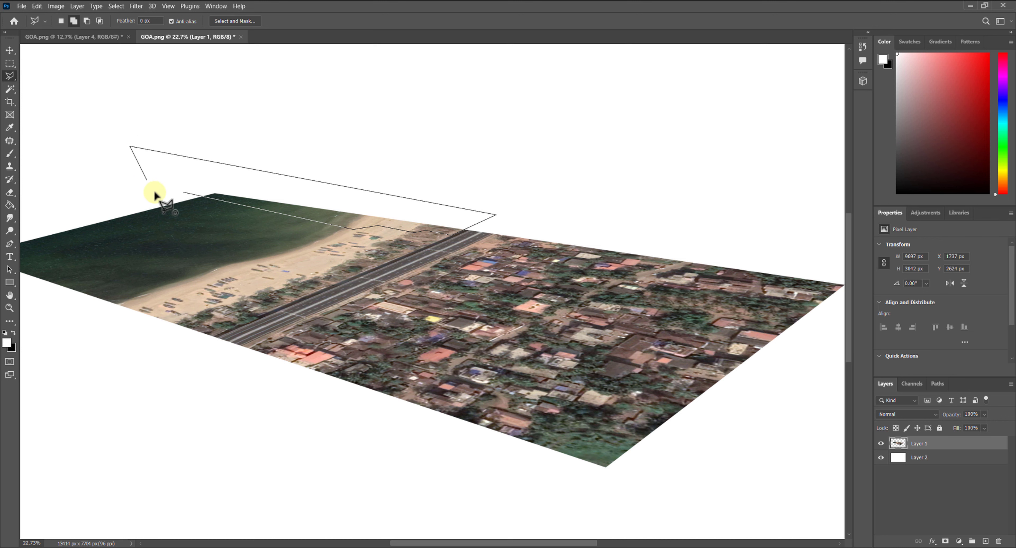
{"action": "left_click", "coordinate": [190, 194]}
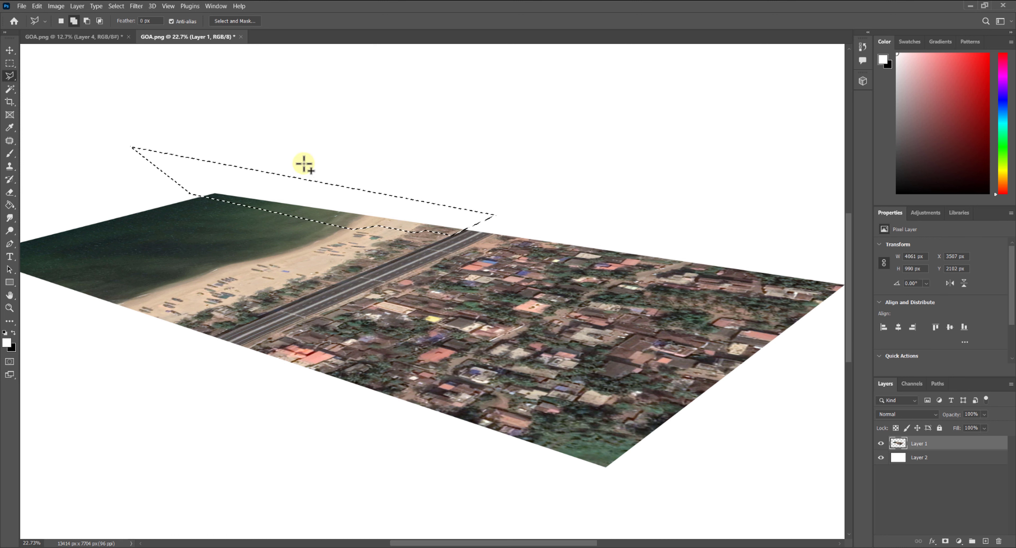
Delete the selected strip along the satellite image's seaward back edge and clear the selection.
{"action": "key", "text": "Delete"}
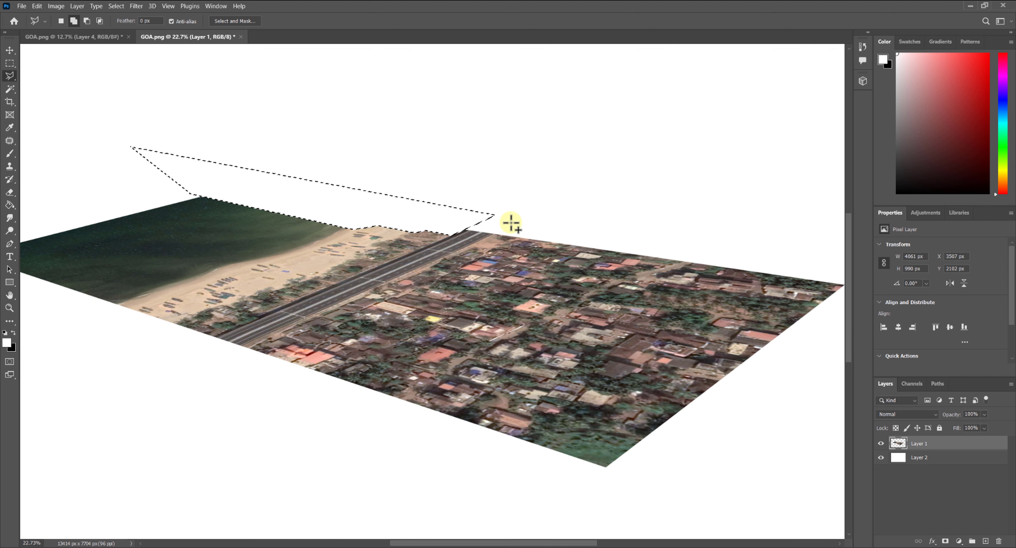
{"action": "key", "text": "ctrl+d"}
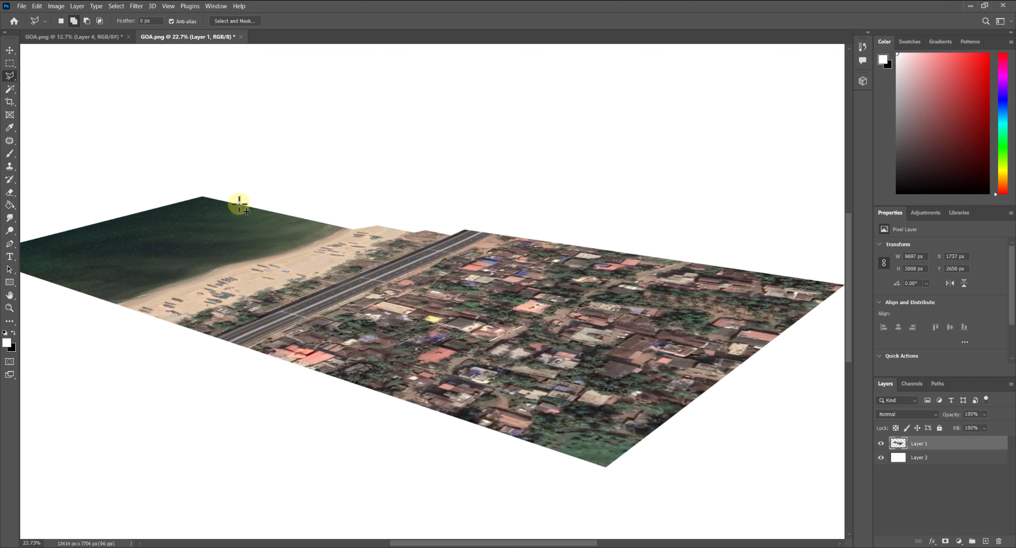
{"action": "scroll", "coordinate": [240, 204], "scroll_direction": "down", "scroll_amount": 3}
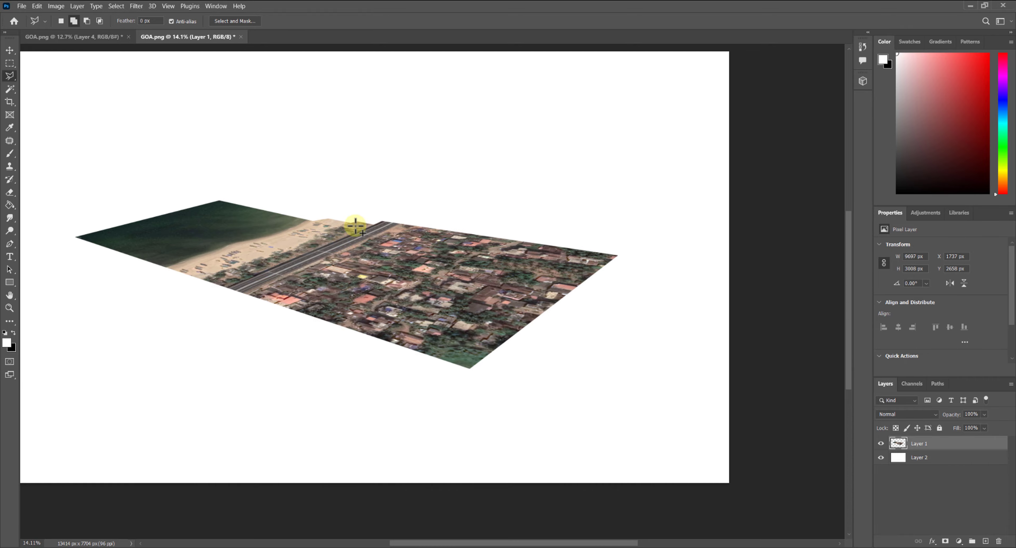
Trace a jagged Polygonal Lasso outline around the rooftops along the back edge, starting just inland of the highway.
{"action": "scroll", "coordinate": [355, 226], "scroll_direction": "up", "scroll_amount": 7}
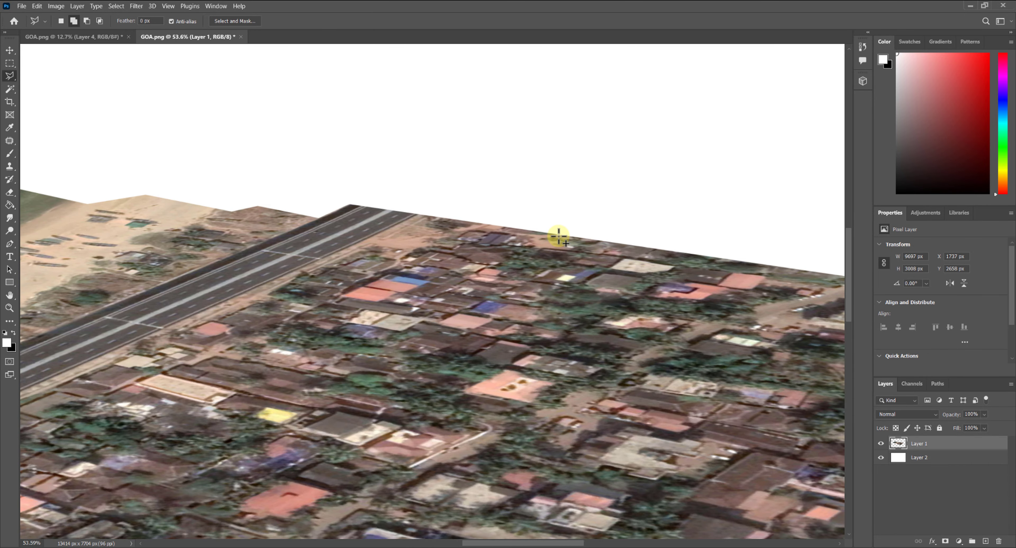
{"action": "scroll", "coordinate": [559, 236], "scroll_direction": "up", "scroll_amount": 1}
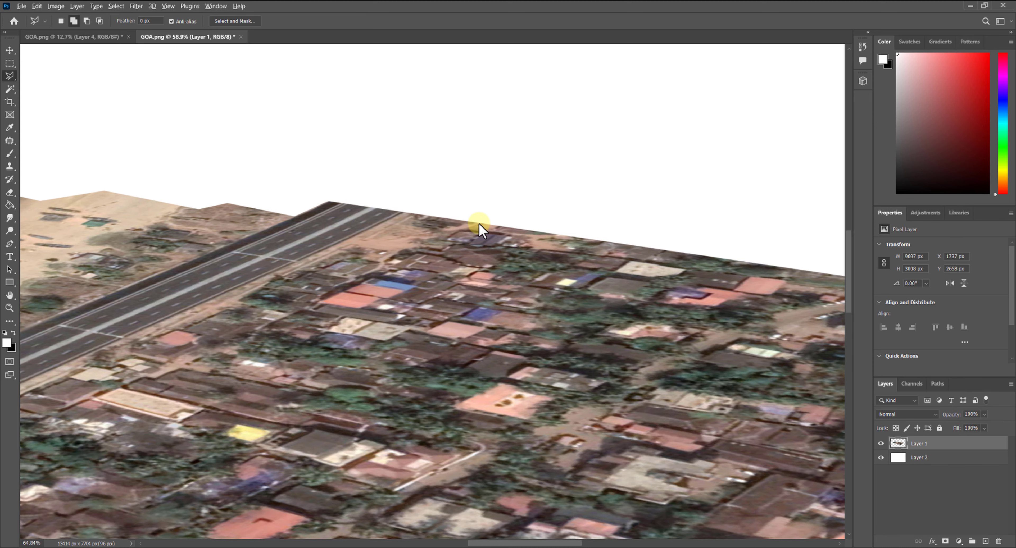
{"action": "scroll", "coordinate": [477, 229], "scroll_direction": "down", "scroll_amount": 2}
{"action": "left_click_drag", "start_coordinate": [481, 231], "coordinate": [270, 240]}
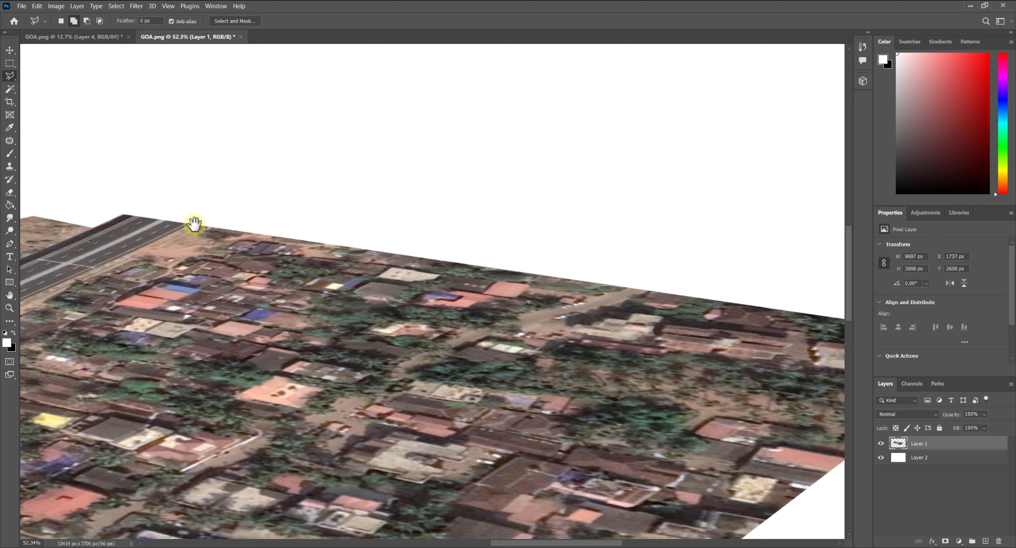
{"action": "left_click", "coordinate": [252, 232]}
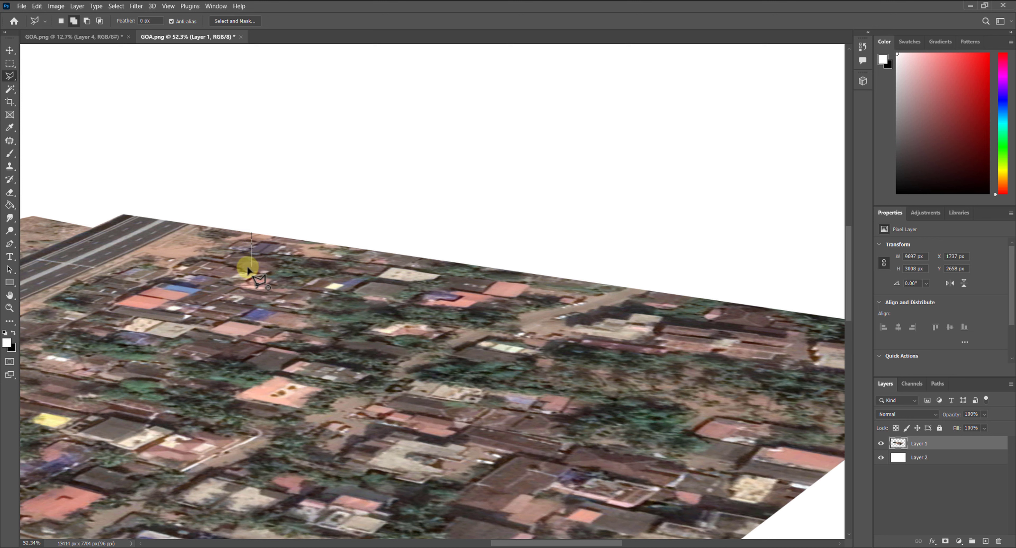
{"action": "left_click", "coordinate": [251, 246]}
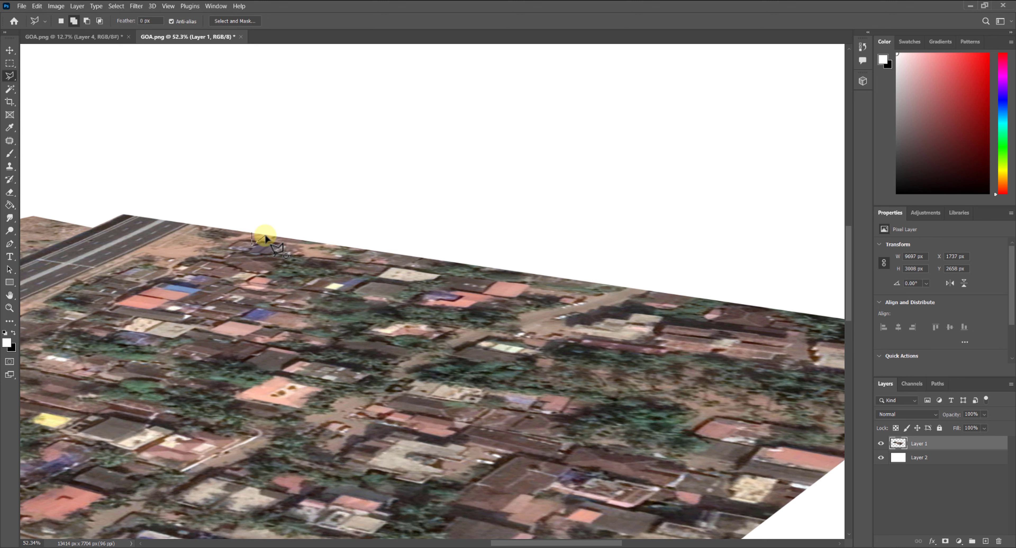
{"action": "left_click", "coordinate": [260, 241]}
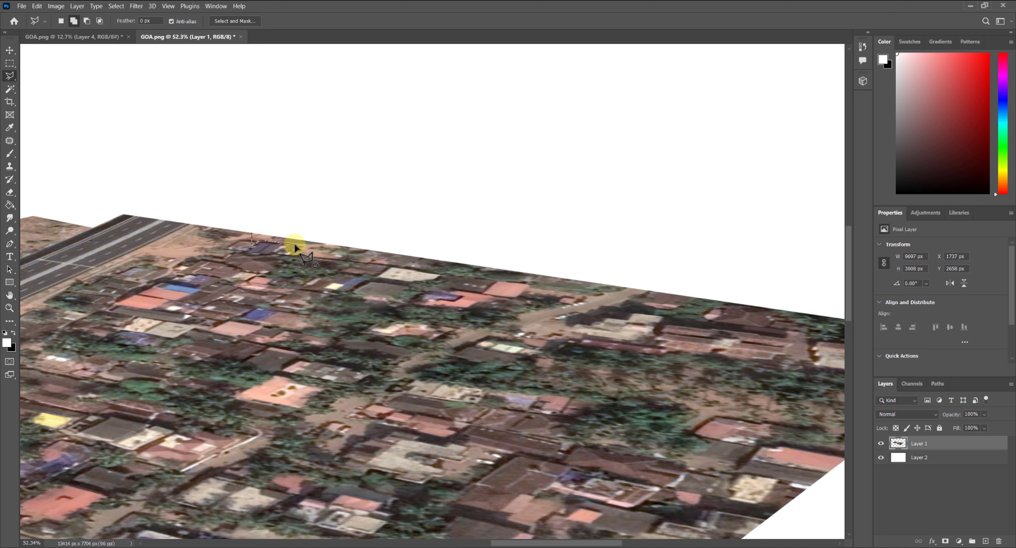
{"action": "left_click", "coordinate": [297, 245]}
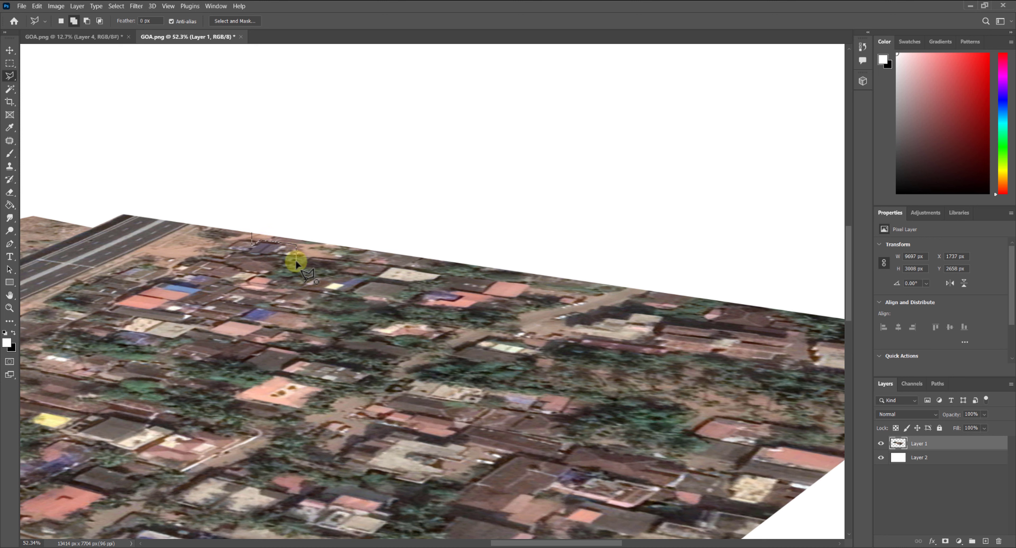
{"action": "left_click", "coordinate": [296, 254]}
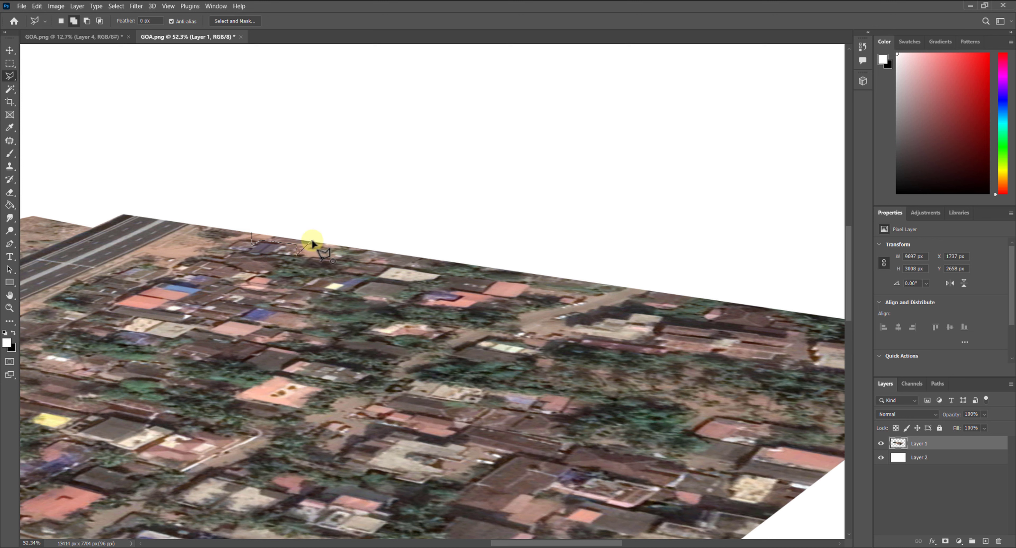
{"action": "left_click", "coordinate": [349, 261]}
{"action": "left_click", "coordinate": [348, 252]}
{"action": "left_click", "coordinate": [378, 255]}
{"action": "left_click", "coordinate": [378, 275]}
{"action": "left_click", "coordinate": [390, 267]}
{"action": "left_click", "coordinate": [439, 274]}
{"action": "left_click", "coordinate": [439, 281]}
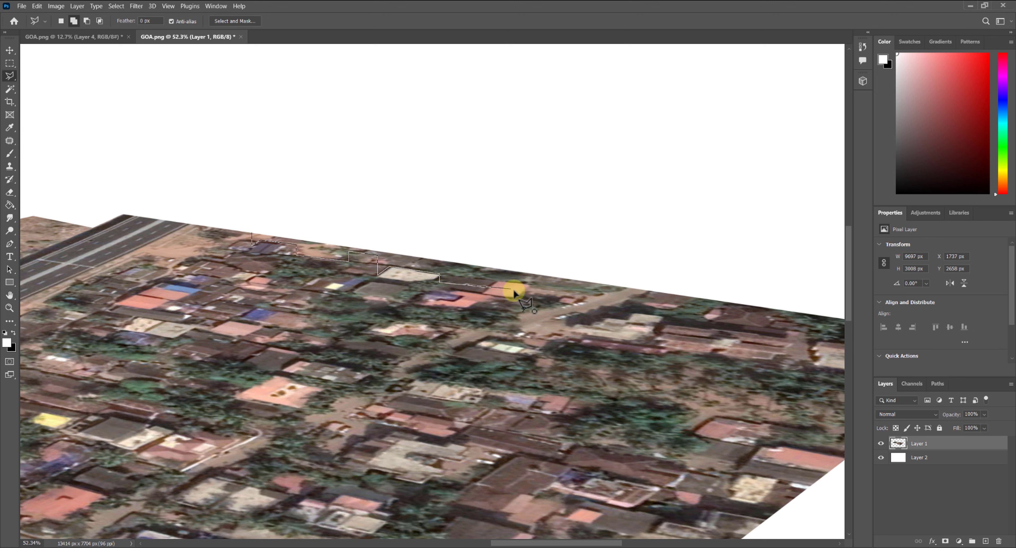
Continue the jagged outline to the far inland corner, close it outside the back edge and delete the enclosed strip.
{"action": "left_click", "coordinate": [578, 302]}
{"action": "left_click", "coordinate": [579, 296]}
{"action": "left_click", "coordinate": [579, 308]}
{"action": "left_click", "coordinate": [585, 302]}
{"action": "left_click_drag", "start_coordinate": [715, 318], "coordinate": [439, 281]}
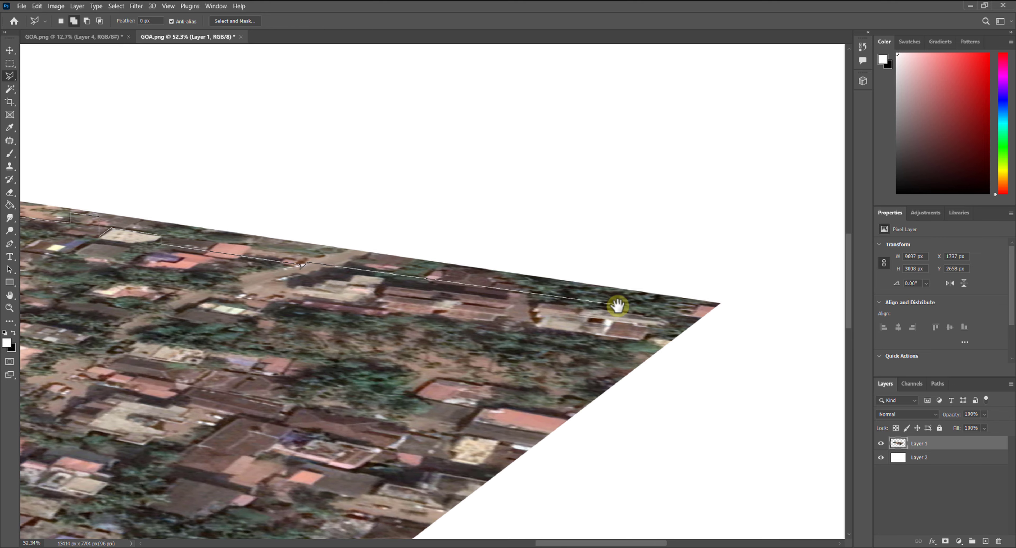
{"action": "left_click", "coordinate": [629, 308]}
{"action": "left_click", "coordinate": [763, 279]}
{"action": "left_click", "coordinate": [273, 188]}
{"action": "left_click_drag", "start_coordinate": [298, 190], "coordinate": [732, 252]}
{"action": "left_click", "coordinate": [411, 256]}
{"action": "scroll", "coordinate": [415, 233], "scroll_direction": "down", "scroll_amount": 3}
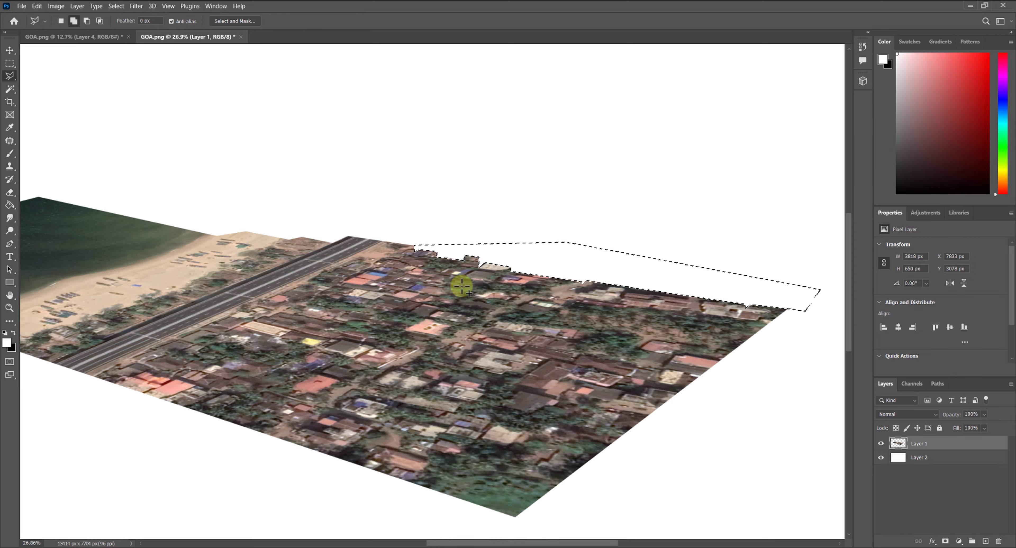
Add the upper part of the protruding block between the rooftops to the selection, cut it away and deselect.
{"action": "scroll", "coordinate": [498, 265], "scroll_direction": "up", "scroll_amount": 2}
{"action": "scroll", "coordinate": [497, 265], "scroll_direction": "down", "scroll_amount": 2}
{"action": "scroll", "coordinate": [499, 265], "scroll_direction": "up", "scroll_amount": 7}
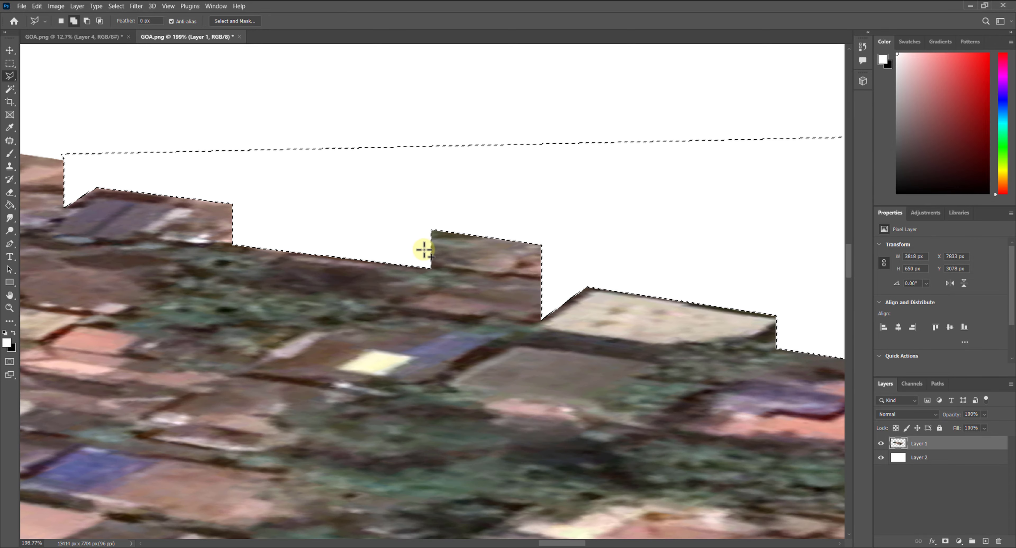
{"action": "left_click", "coordinate": [426, 249]}
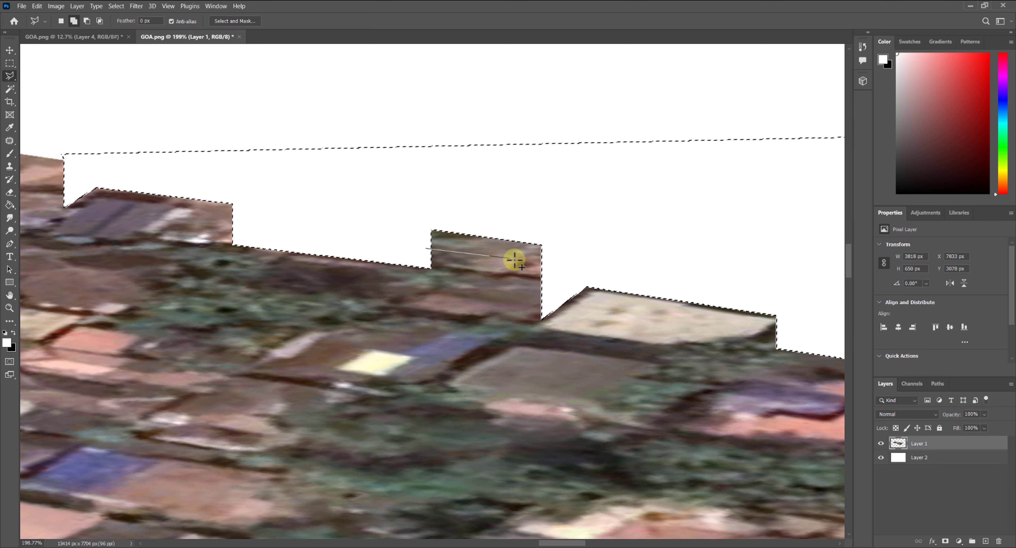
{"action": "left_click", "coordinate": [571, 268]}
{"action": "left_click", "coordinate": [547, 222]}
{"action": "left_click", "coordinate": [413, 229]}
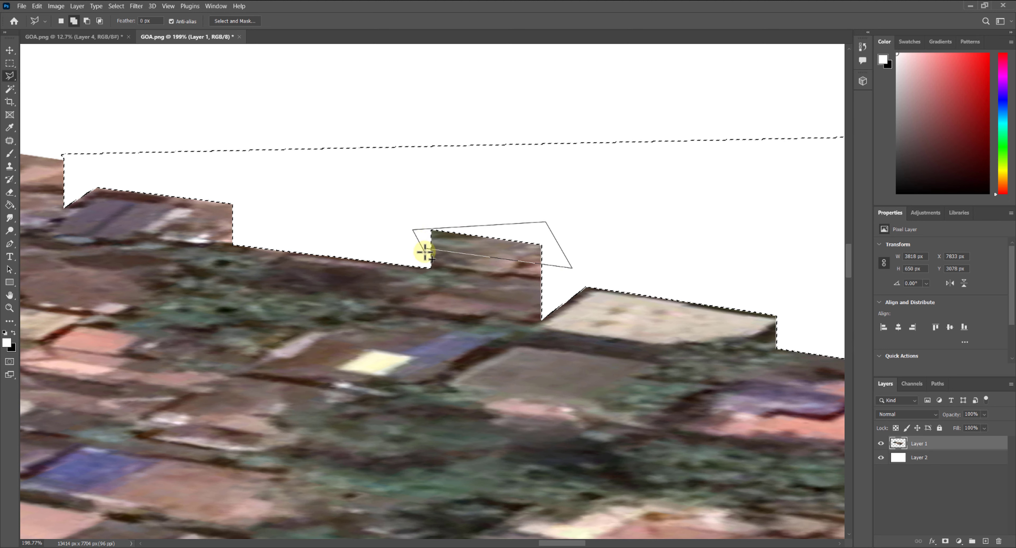
{"action": "left_click", "coordinate": [426, 249]}
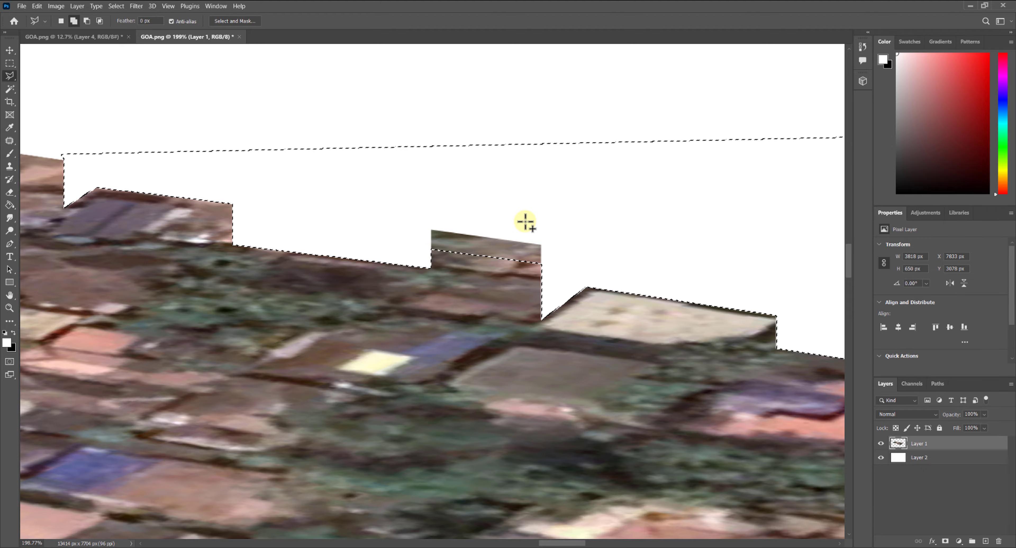
{"action": "scroll", "coordinate": [513, 236], "scroll_direction": "down", "scroll_amount": 3}
{"action": "key", "text": "super"}
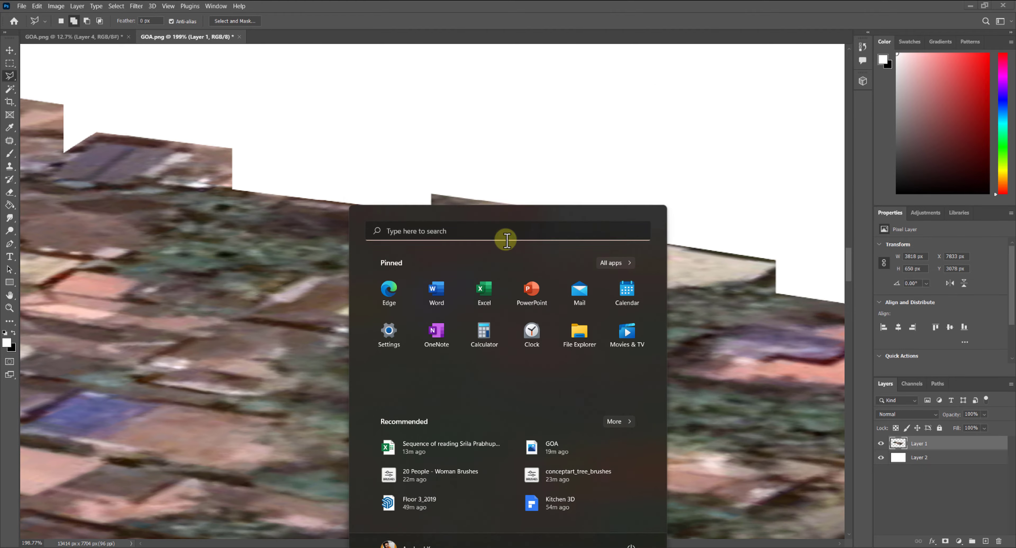
{"action": "key", "text": "super"}
{"action": "scroll", "coordinate": [470, 181], "scroll_direction": "down", "scroll_amount": 8}
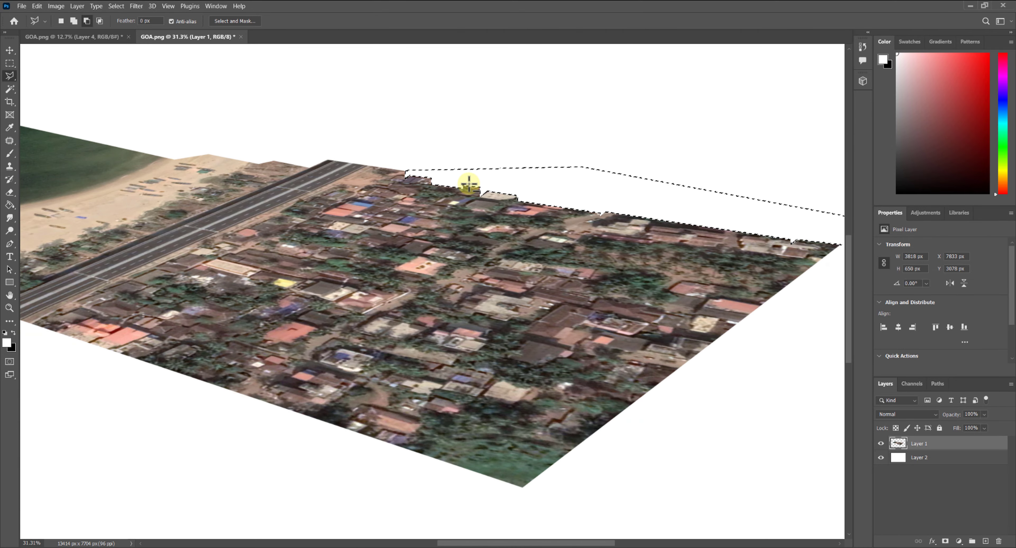
{"action": "scroll", "coordinate": [469, 182], "scroll_direction": "down", "scroll_amount": 3}
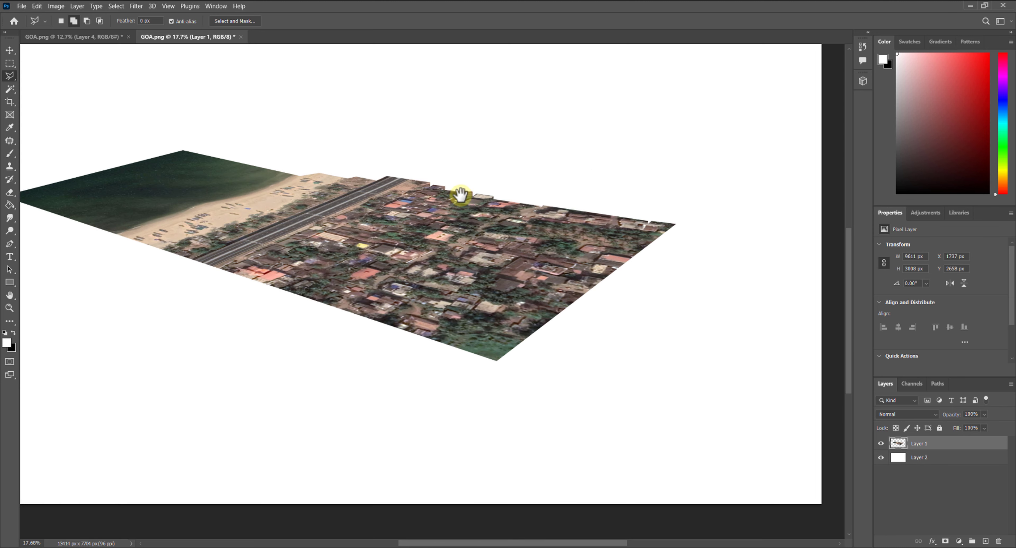
Add a Brightness/Contrast adjustment layer above the satellite image with brightness 35 and contrast 26.
{"action": "left_click_drag", "start_coordinate": [461, 194], "coordinate": [537, 322]}
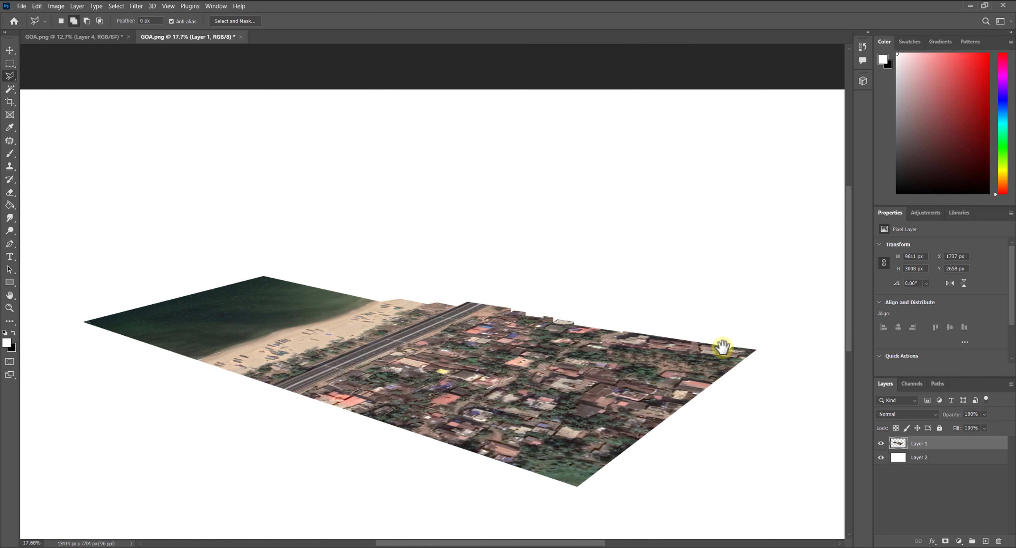
{"action": "scroll", "coordinate": [547, 333], "scroll_direction": "down", "scroll_amount": 2}
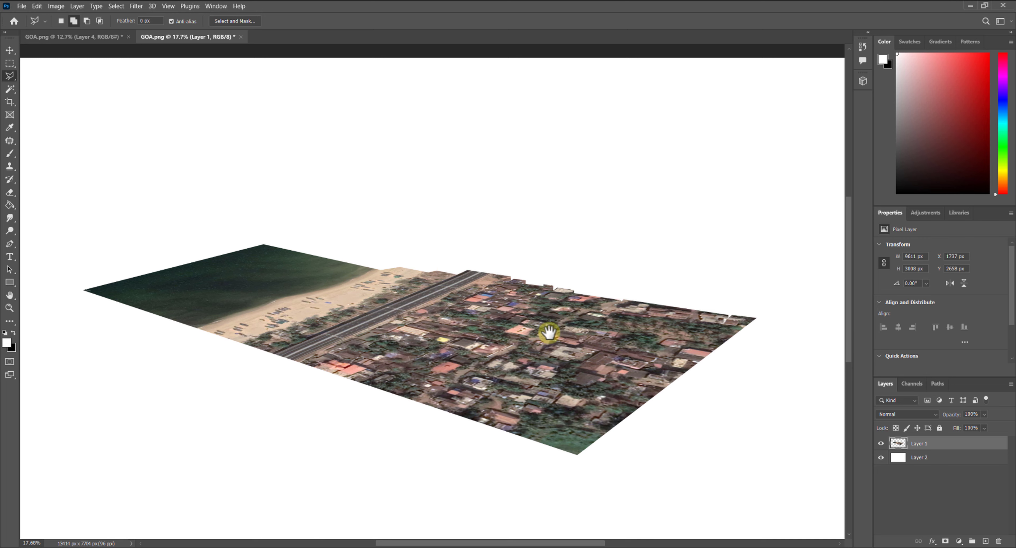
{"action": "scroll", "coordinate": [549, 333], "scroll_direction": "down", "scroll_amount": 1}
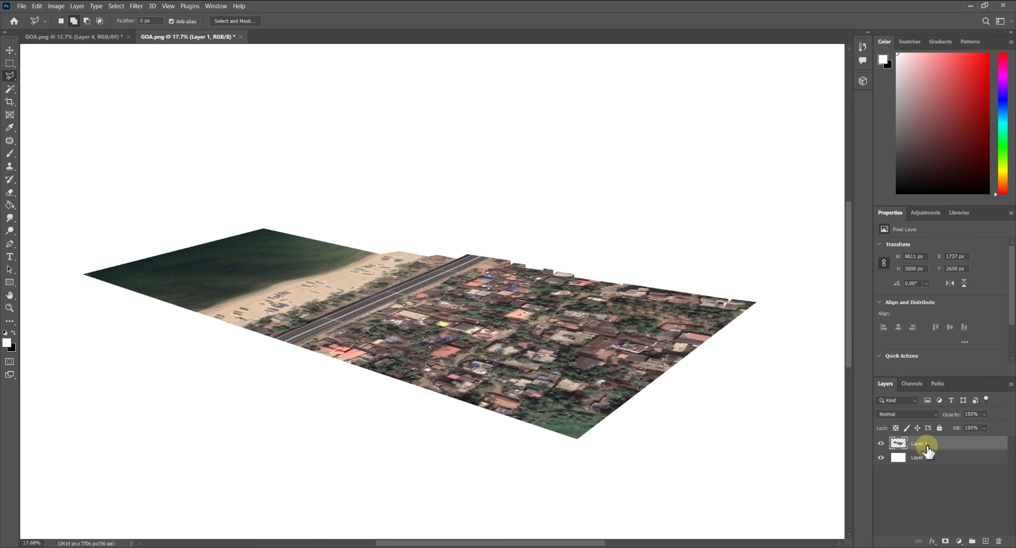
{"action": "left_click", "coordinate": [958, 542]}
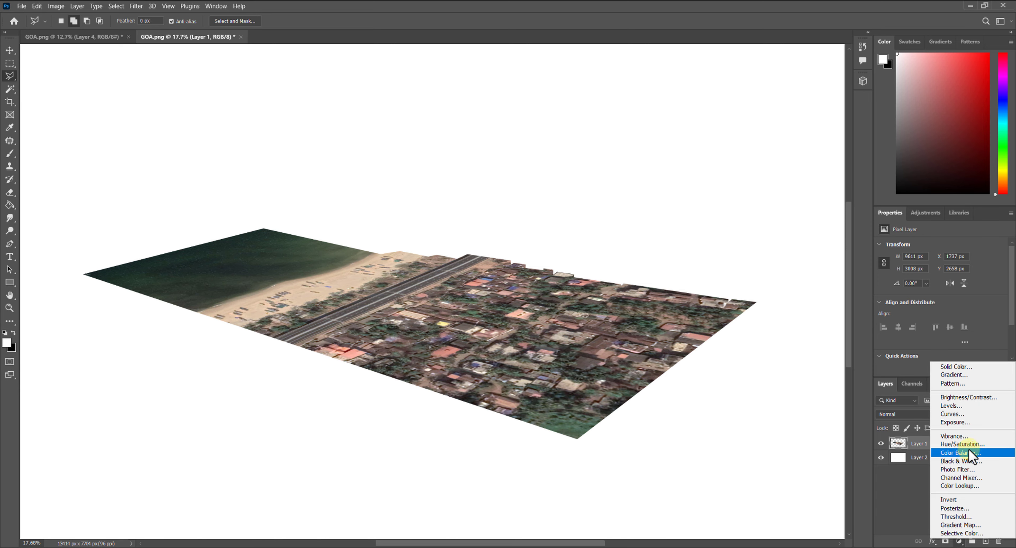
{"action": "left_click", "coordinate": [963, 398]}
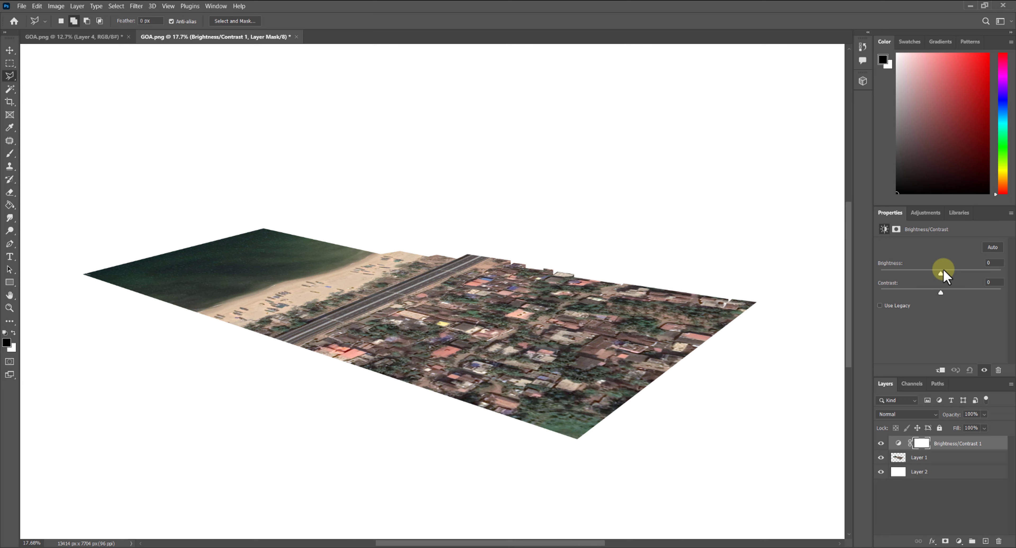
{"action": "left_click_drag", "start_coordinate": [942, 273], "coordinate": [953, 293]}
{"action": "left_click", "coordinate": [941, 293]}
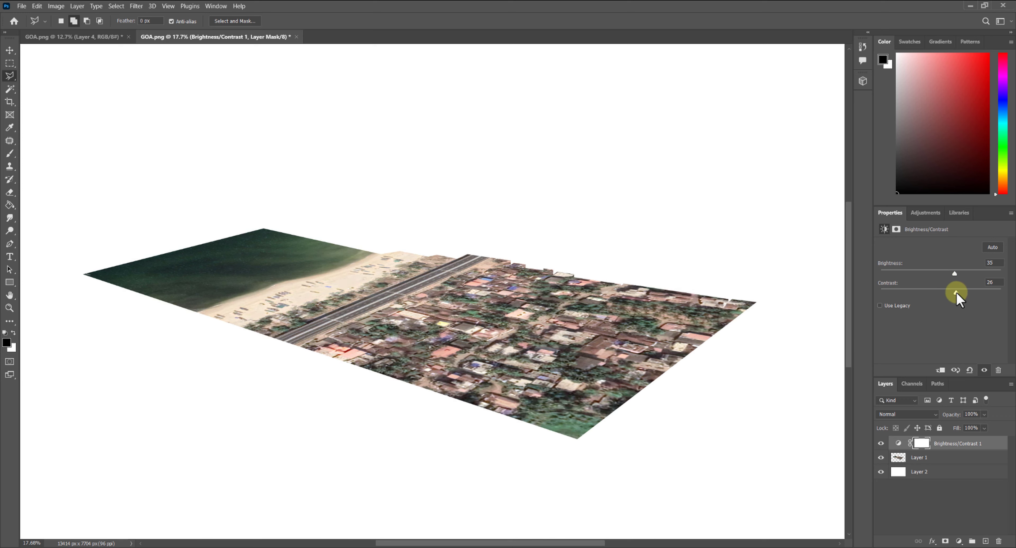
Add a Hue/Saturation adjustment layer with hue +11 and saturation +27.
{"action": "left_click", "coordinate": [958, 541]}
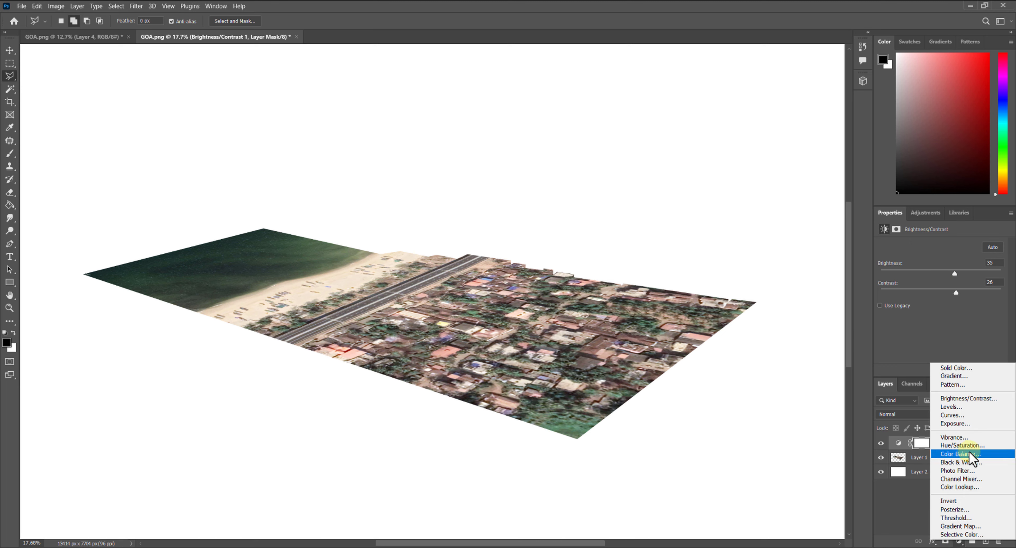
{"action": "left_click", "coordinate": [964, 445]}
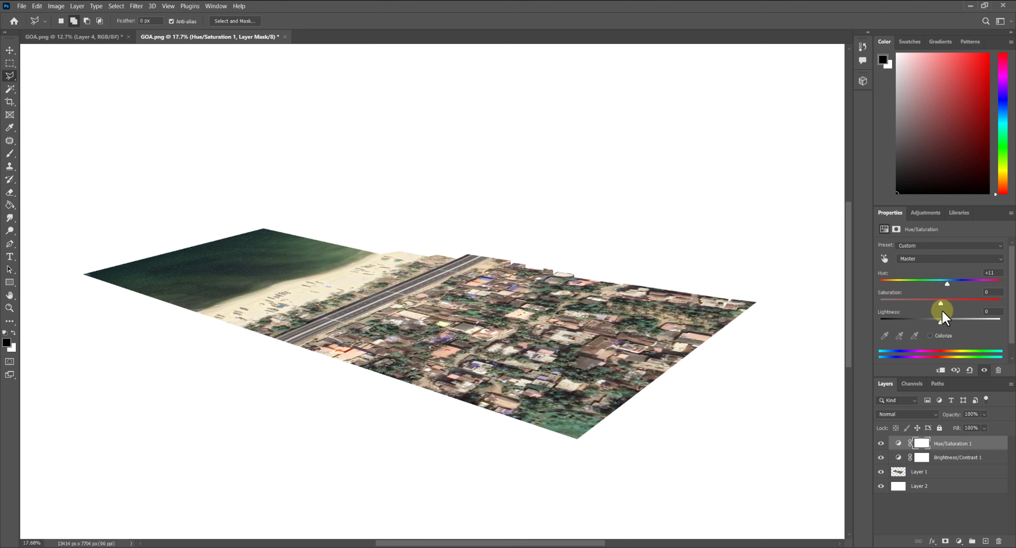
{"action": "left_click_drag", "start_coordinate": [942, 306], "coordinate": [962, 307]}
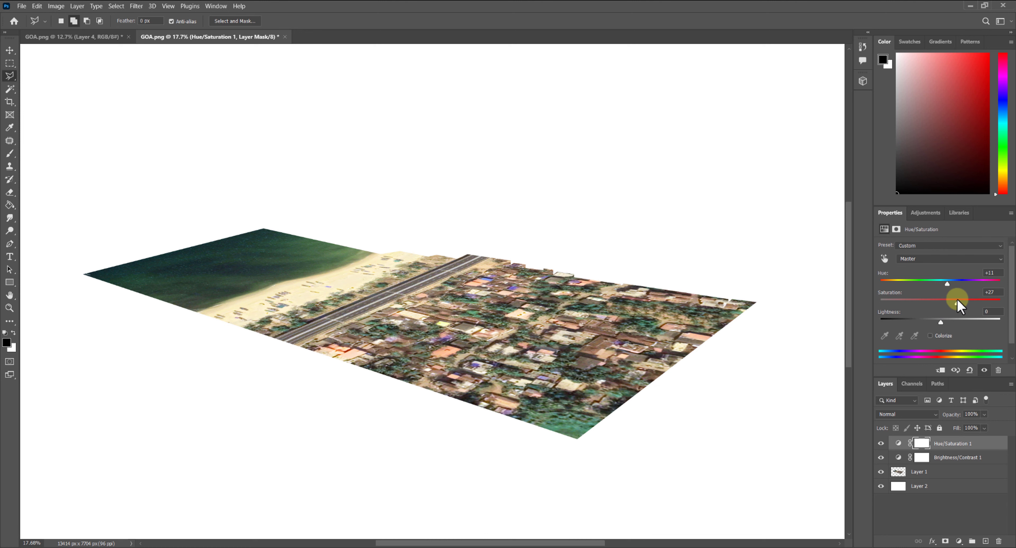
Add a Color Balance adjustment layer with midtones at cyan-red -9, magenta-green -6 and yellow-blue 0.
{"action": "left_click", "coordinate": [959, 541]}
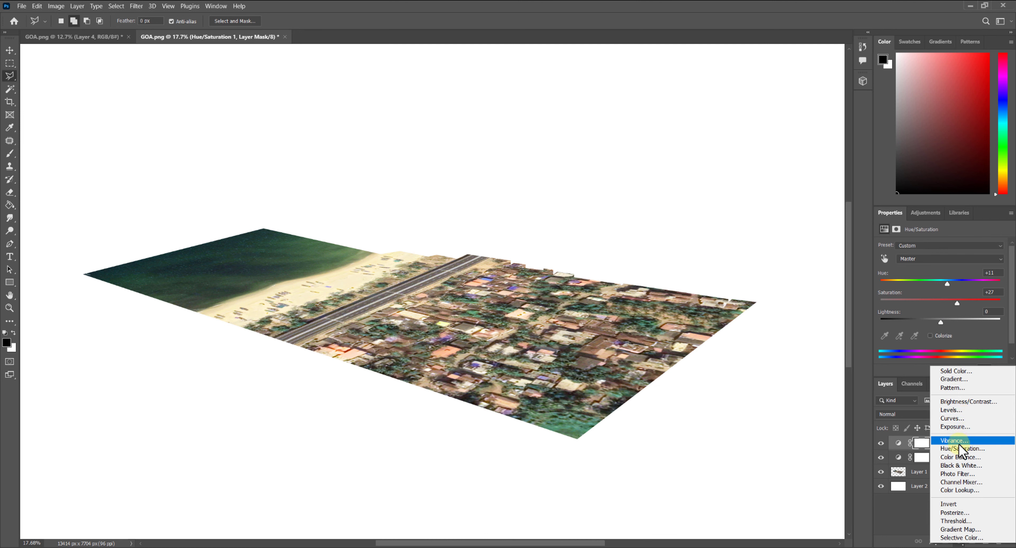
{"action": "left_click", "coordinate": [964, 459]}
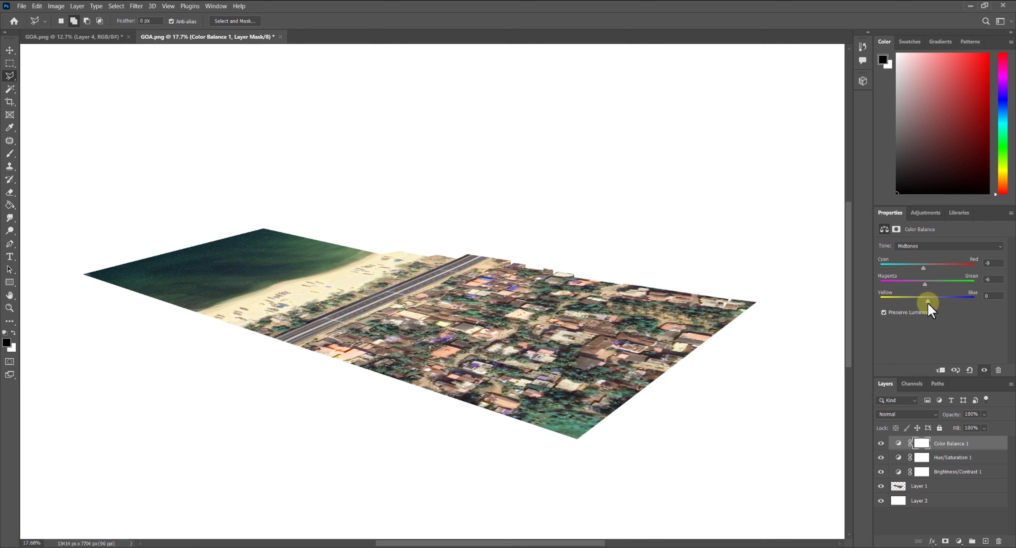
{"action": "left_click_drag", "start_coordinate": [931, 307], "coordinate": [937, 307]}
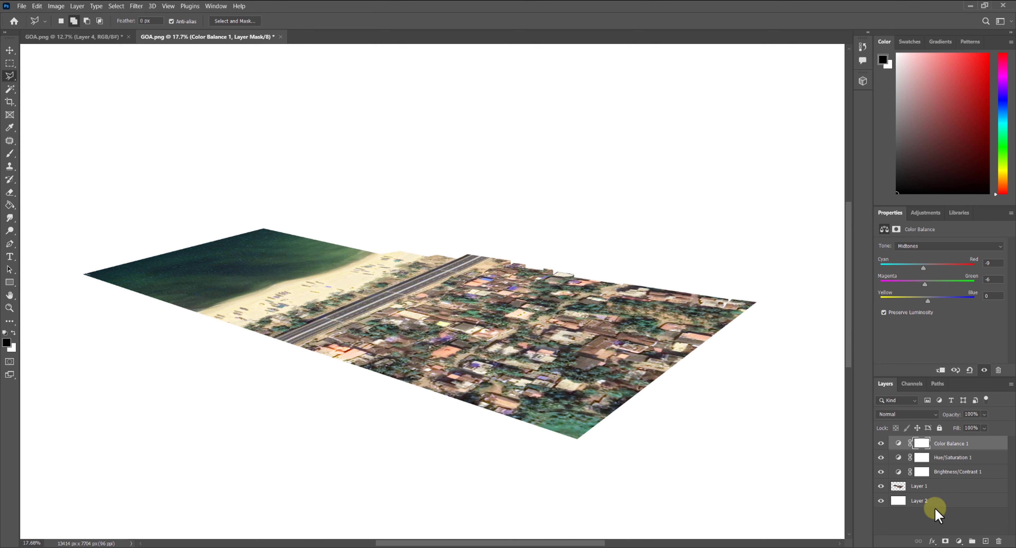
Duplicate the satellite image layer and move the copy above all the adjustment layers.
{"action": "left_click", "coordinate": [930, 486]}
{"action": "left_click_drag", "start_coordinate": [936, 483], "coordinate": [985, 540]}
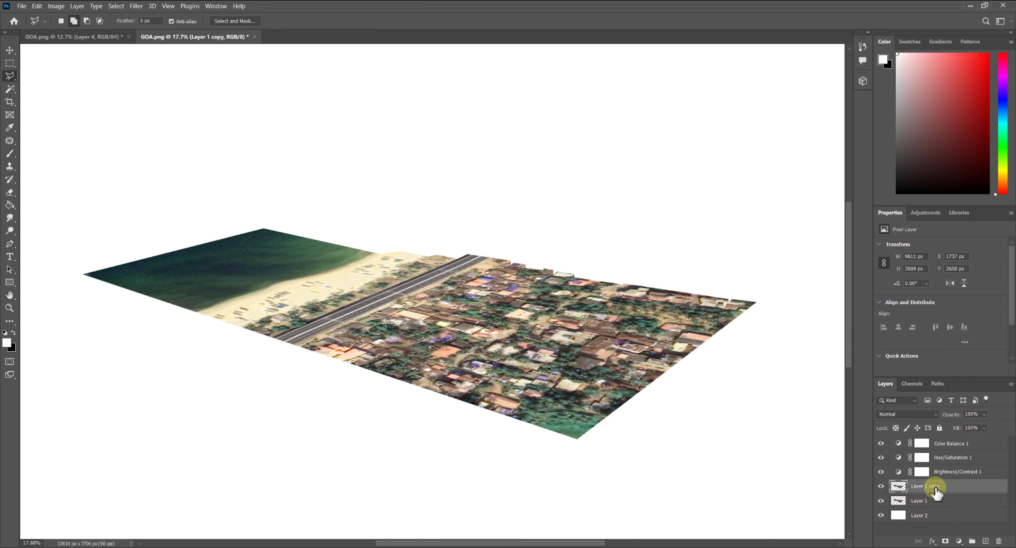
{"action": "left_click_drag", "start_coordinate": [936, 491], "coordinate": [925, 439]}
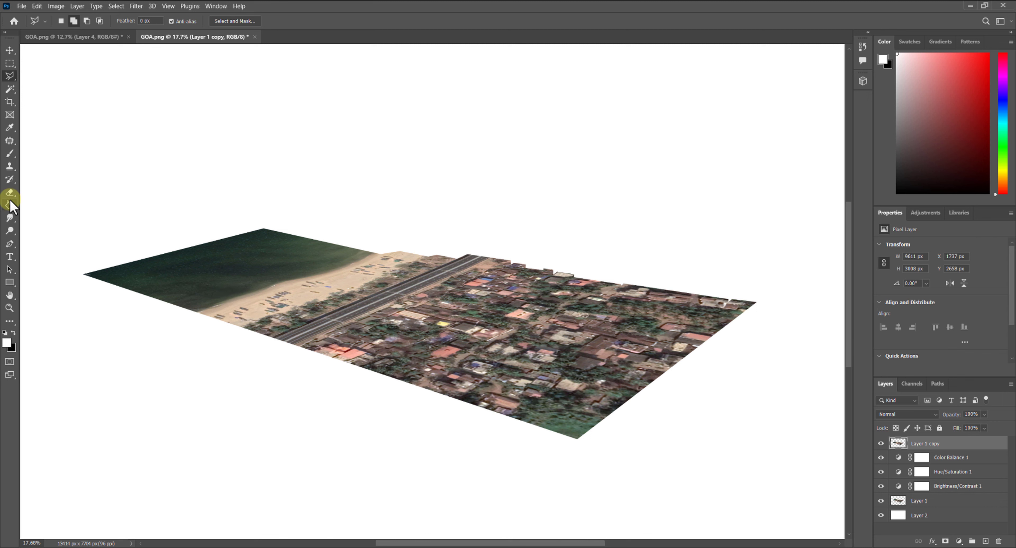
Outline the sea area along the shoreline with the Polygonal Lasso and copy it from the duplicated image to its own layer.
{"action": "left_click", "coordinate": [63, 271]}
{"action": "left_click", "coordinate": [198, 317]}
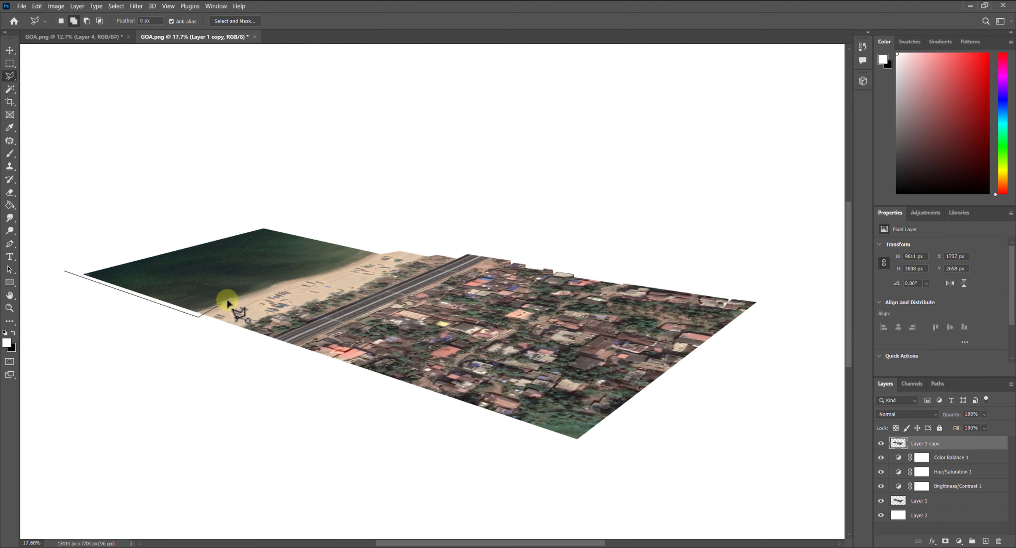
{"action": "left_click", "coordinate": [288, 281]}
{"action": "left_click", "coordinate": [327, 274]}
{"action": "left_click", "coordinate": [358, 260]}
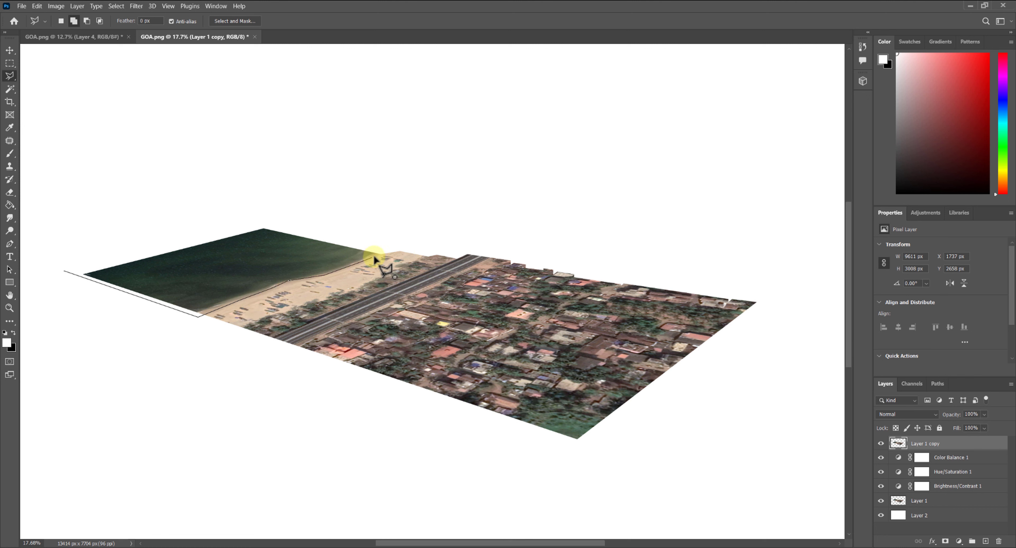
{"action": "left_click", "coordinate": [380, 251]}
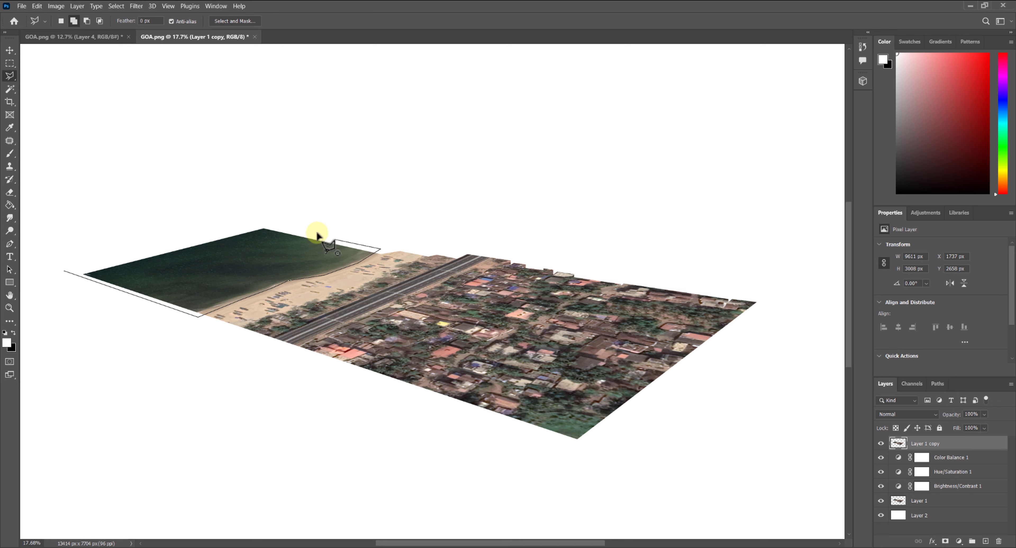
{"action": "left_click", "coordinate": [196, 204]}
{"action": "left_click", "coordinate": [66, 272]}
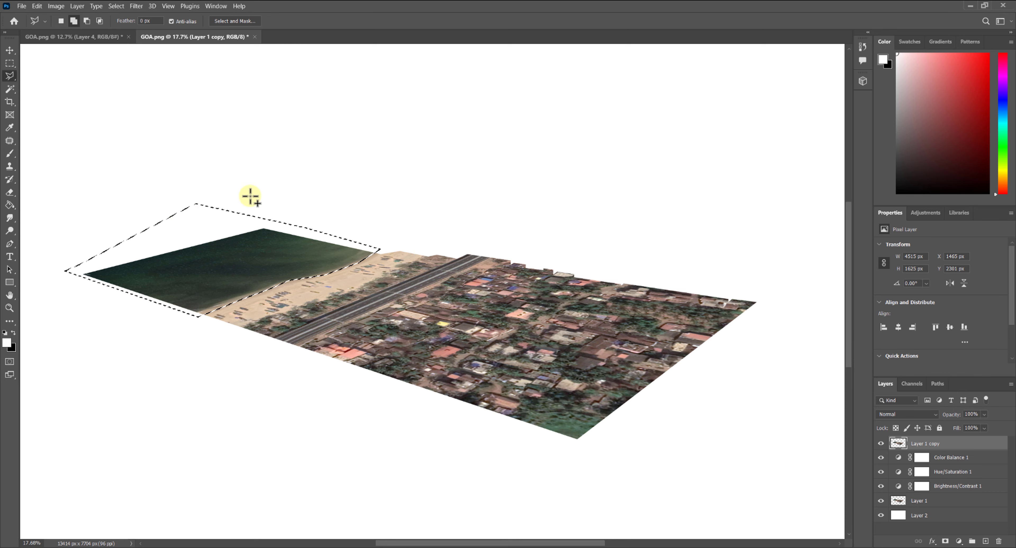
{"action": "key", "text": "ctrl+j"}
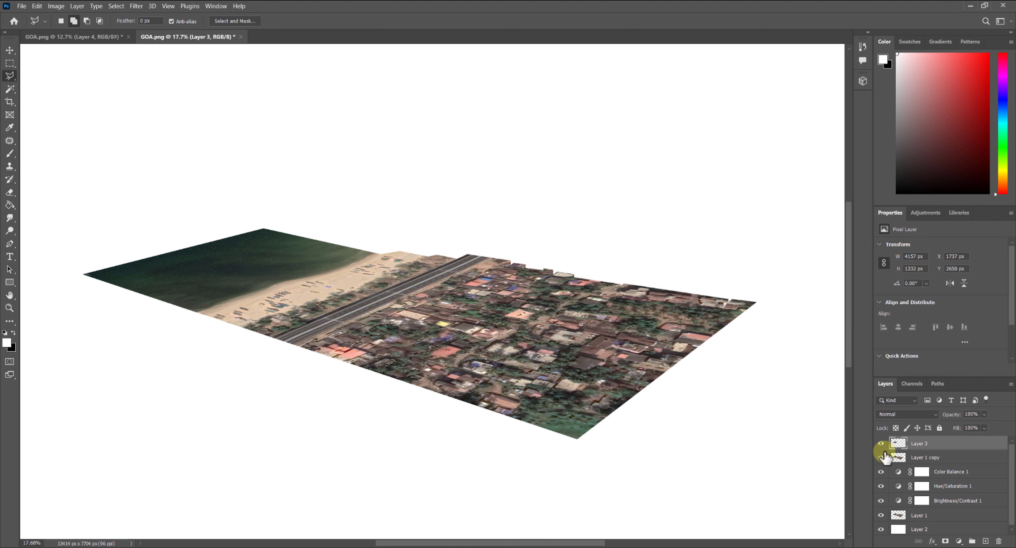
Delete the Layer 1 copy layer beneath the sea cutout.
{"action": "left_click", "coordinate": [952, 460]}
{"action": "left_click_drag", "start_coordinate": [952, 459], "coordinate": [998, 541]}
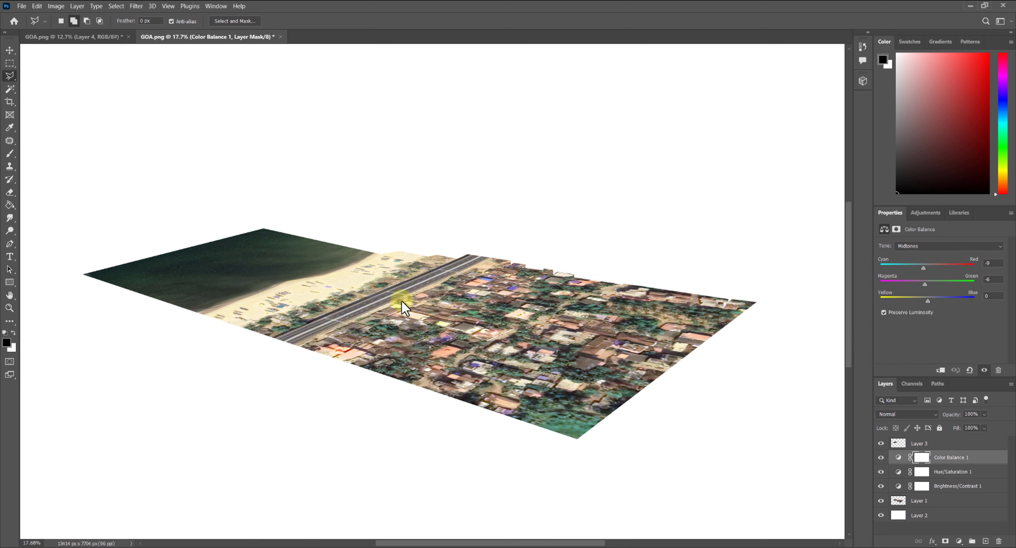
{"action": "scroll", "coordinate": [943, 461], "scroll_direction": "up", "scroll_amount": 1}
Add a Hue/Saturation adjustment layer above the sea layer and clip it to that layer.
{"action": "left_click", "coordinate": [938, 445]}
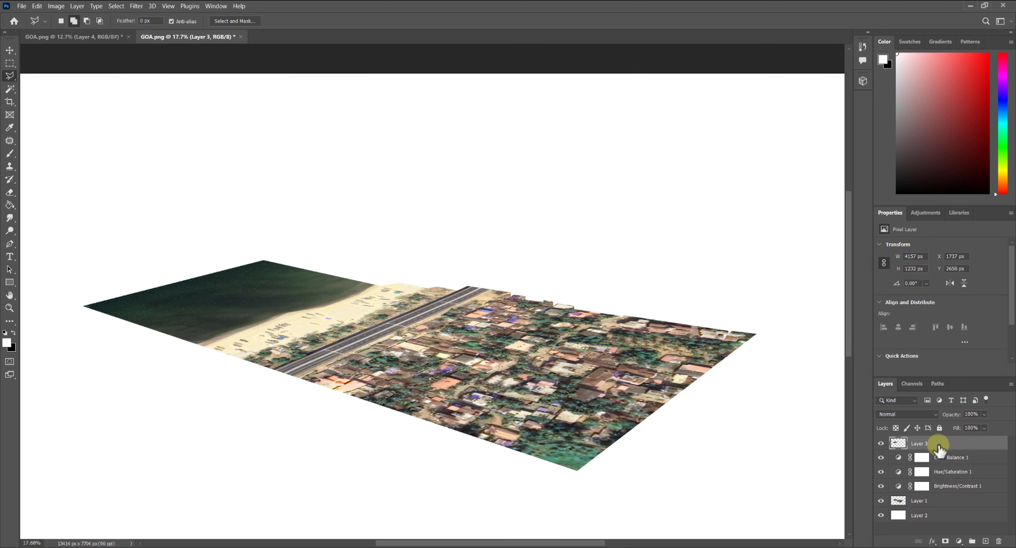
{"action": "left_click", "coordinate": [881, 444]}
{"action": "left_click", "coordinate": [882, 443]}
{"action": "left_click", "coordinate": [960, 542]}
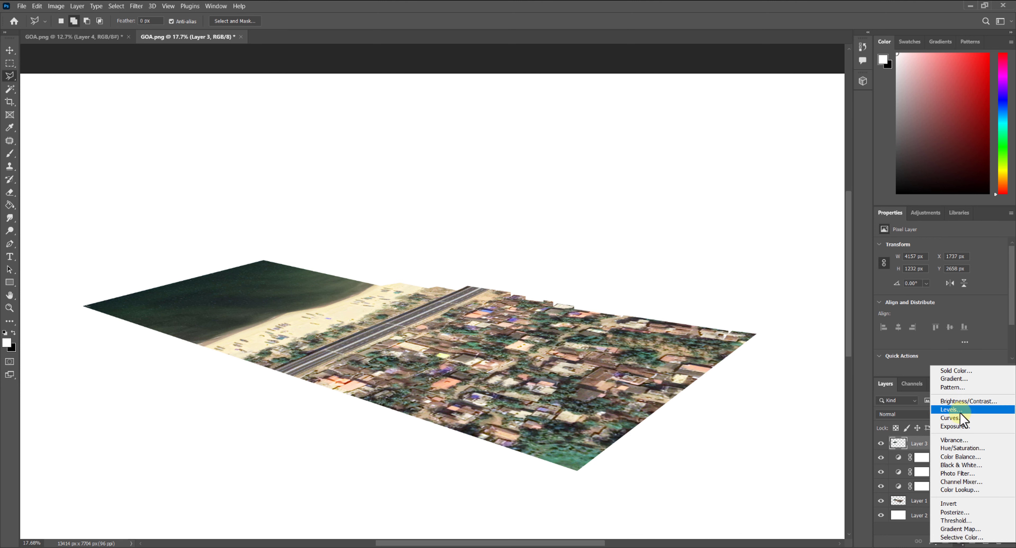
{"action": "left_click", "coordinate": [962, 447]}
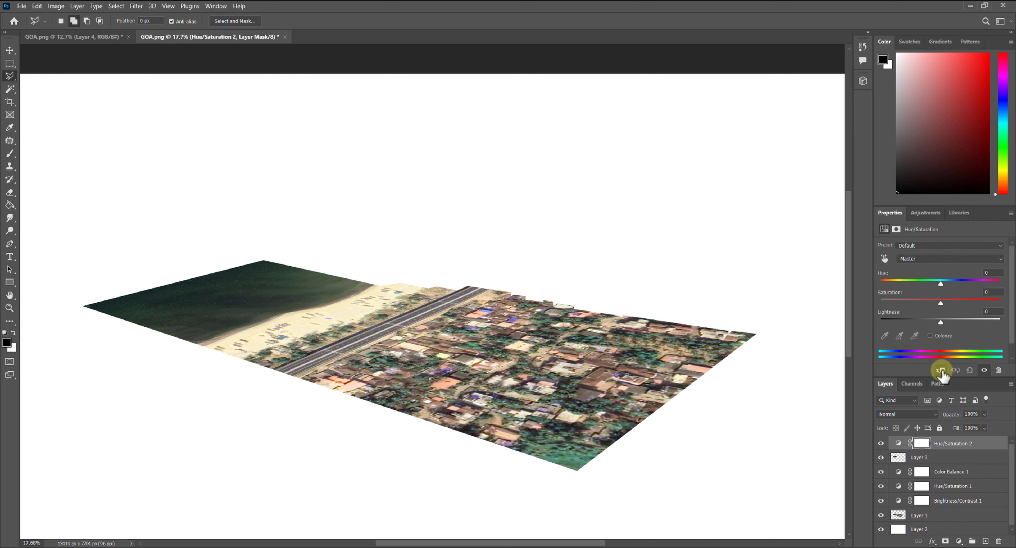
{"action": "left_click", "coordinate": [941, 371]}
Set the sea's clipped Hue/Saturation adjustment to hue +34 and saturation +73.
{"action": "left_click_drag", "start_coordinate": [941, 303], "coordinate": [985, 303]}
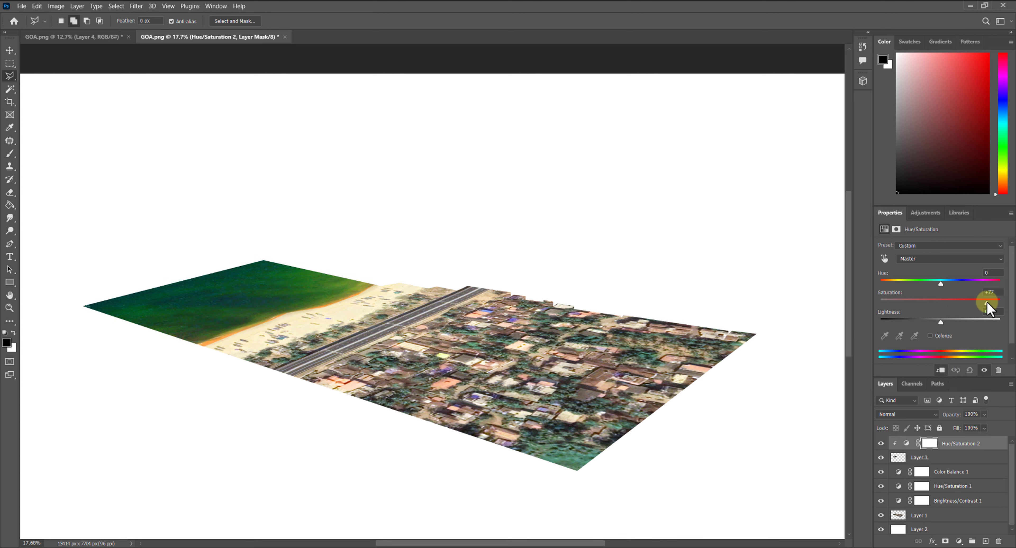
{"action": "left_click", "coordinate": [942, 284]}
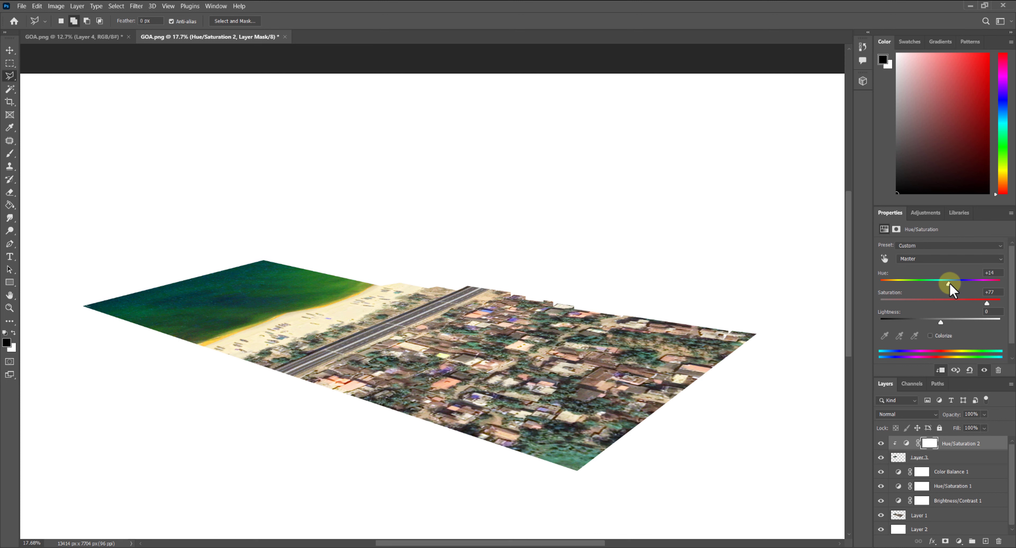
{"action": "left_click_drag", "start_coordinate": [950, 288], "coordinate": [986, 305]}
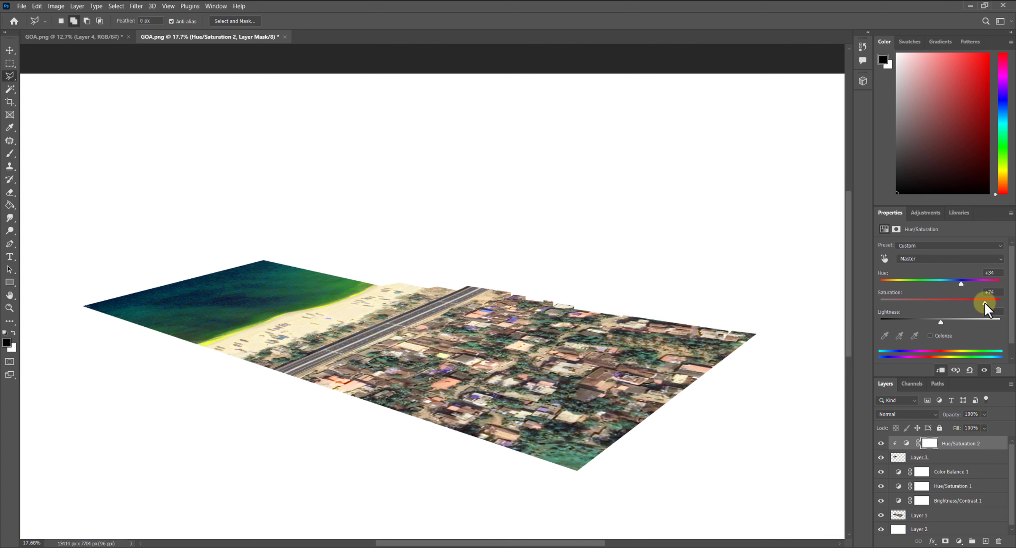
{"action": "scroll", "coordinate": [470, 302], "scroll_direction": "down", "scroll_amount": 4}
{"action": "scroll", "coordinate": [469, 303], "scroll_direction": "up", "scroll_amount": 2}
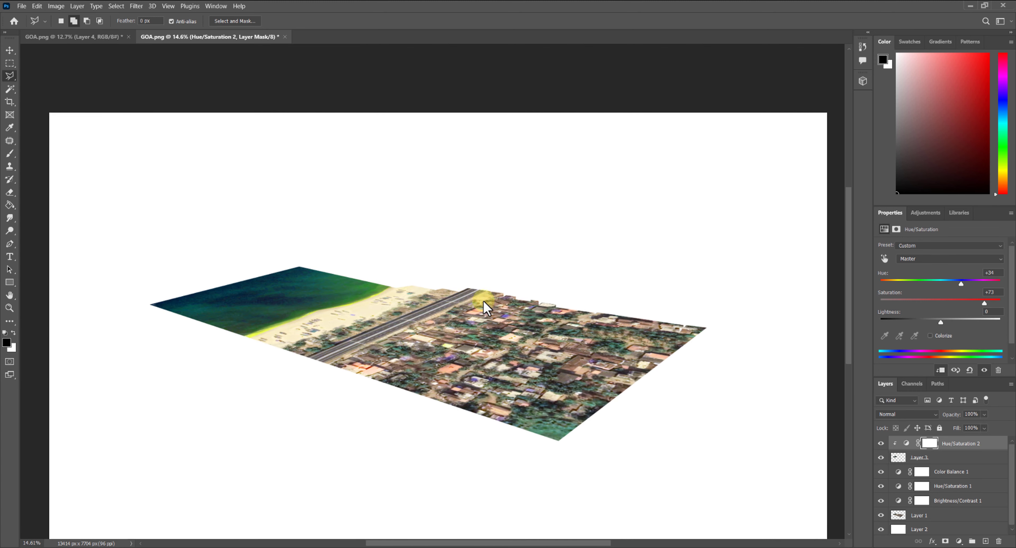
{"action": "left_click_drag", "start_coordinate": [490, 292], "coordinate": [483, 258]}
Add a new empty layer above the sea's Hue/Saturation adjustment.
{"action": "key", "text": "x"}
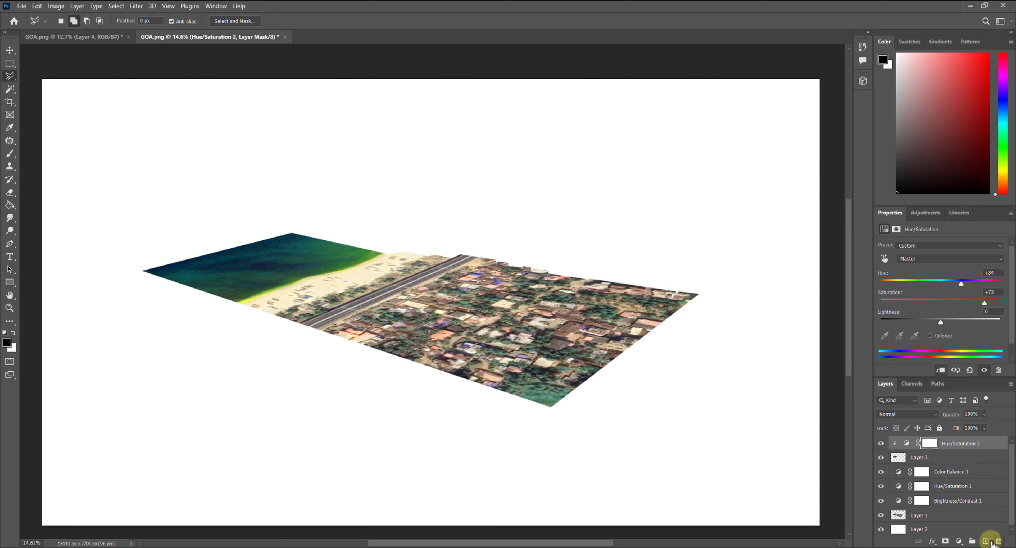
{"action": "left_click", "coordinate": [986, 541]}
{"action": "left_click", "coordinate": [917, 444]}
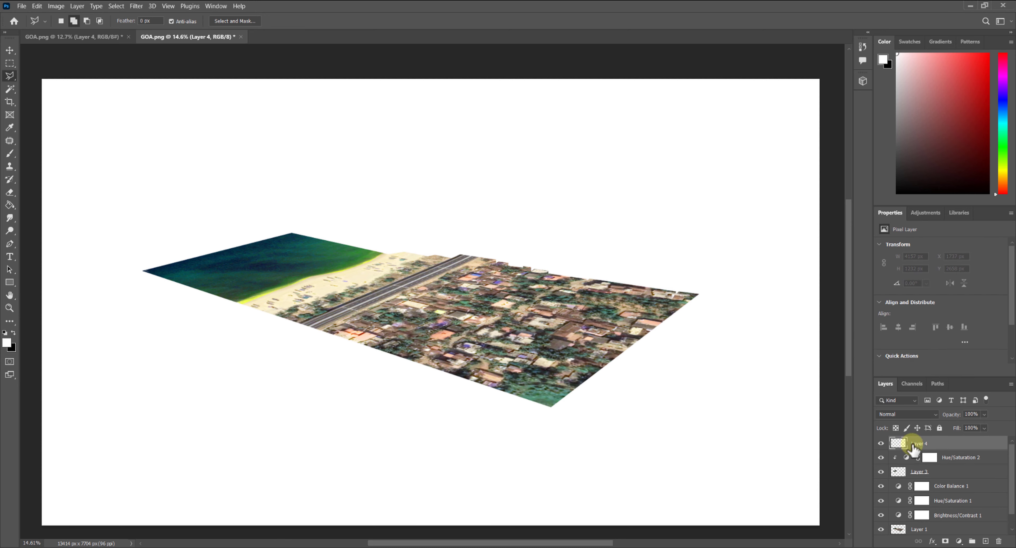
{"action": "left_click", "coordinate": [281, 283]}
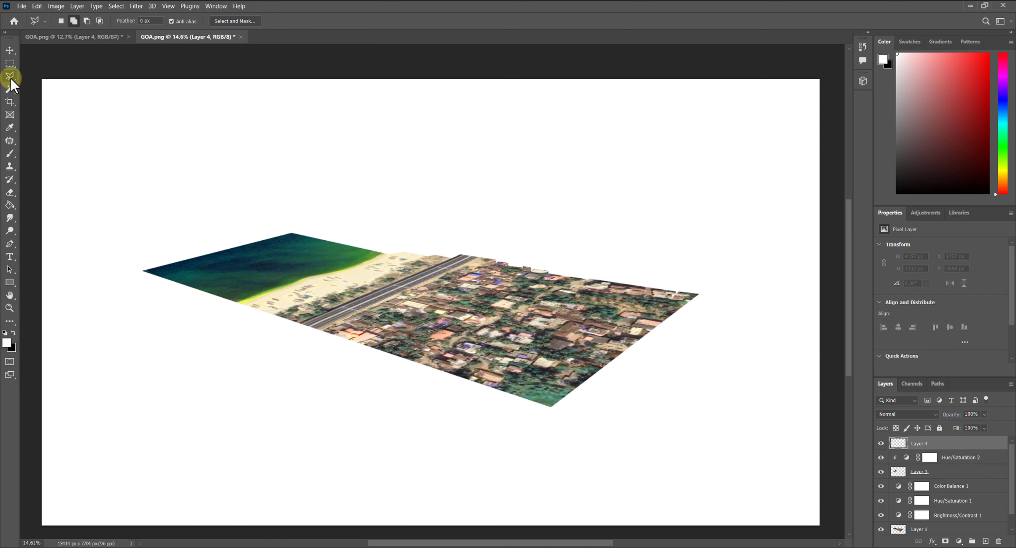
Start a polygonal selection at the sea's outer corner and run its first edge along the site's front edge to the lowest land corner.
{"action": "scroll", "coordinate": [129, 279], "scroll_direction": "up", "scroll_amount": 5}
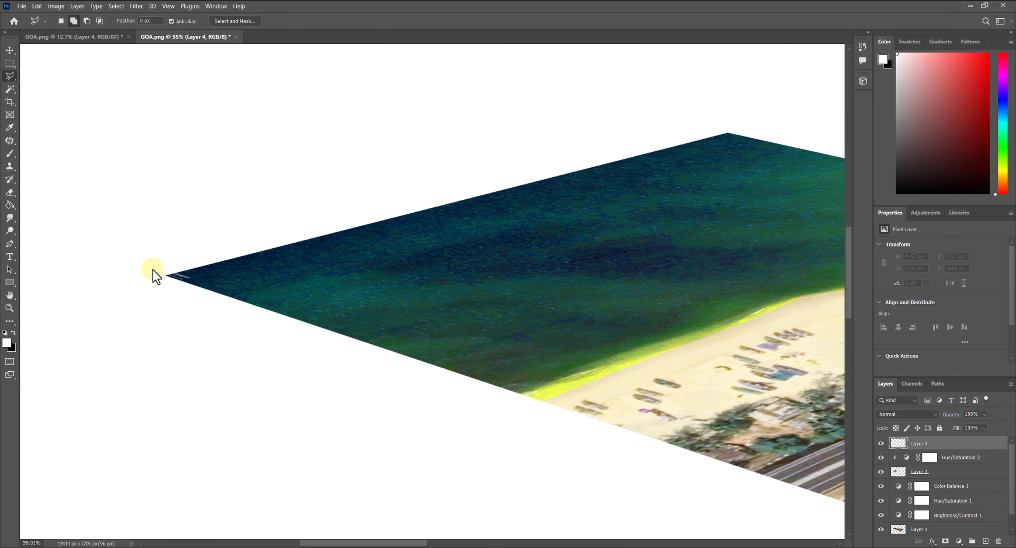
{"action": "scroll", "coordinate": [158, 277], "scroll_direction": "up", "scroll_amount": 8}
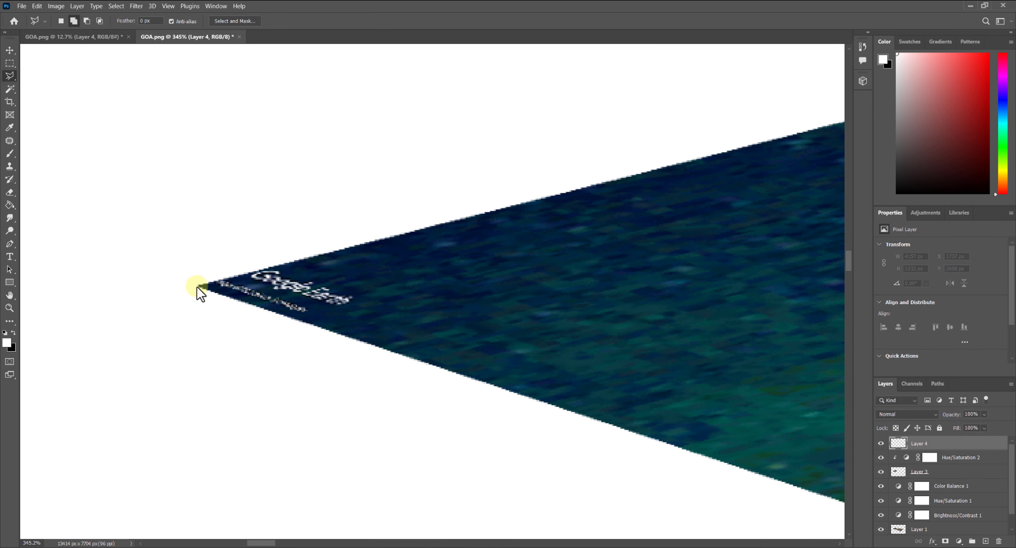
{"action": "left_click", "coordinate": [198, 286]}
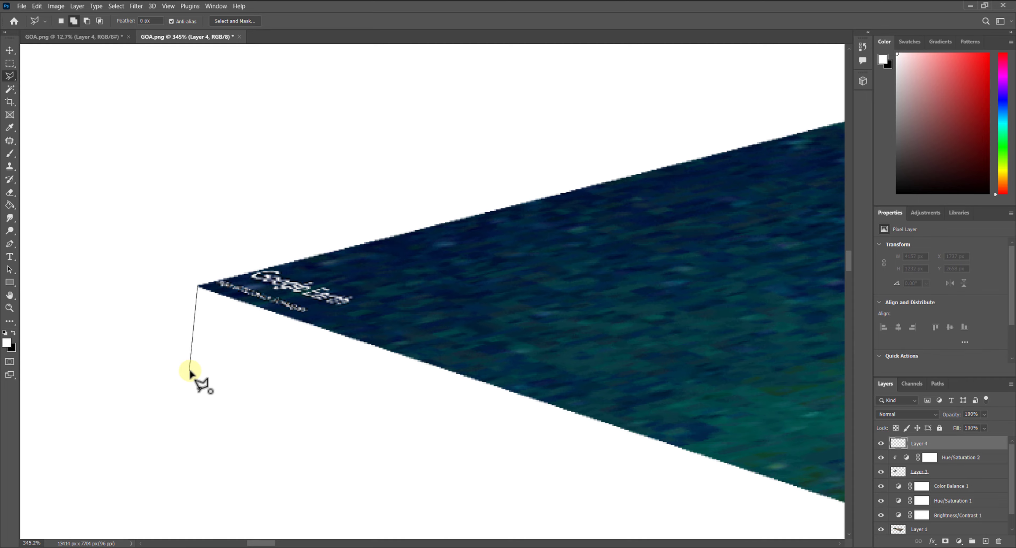
{"action": "scroll", "coordinate": [195, 358], "scroll_direction": "down", "scroll_amount": 5}
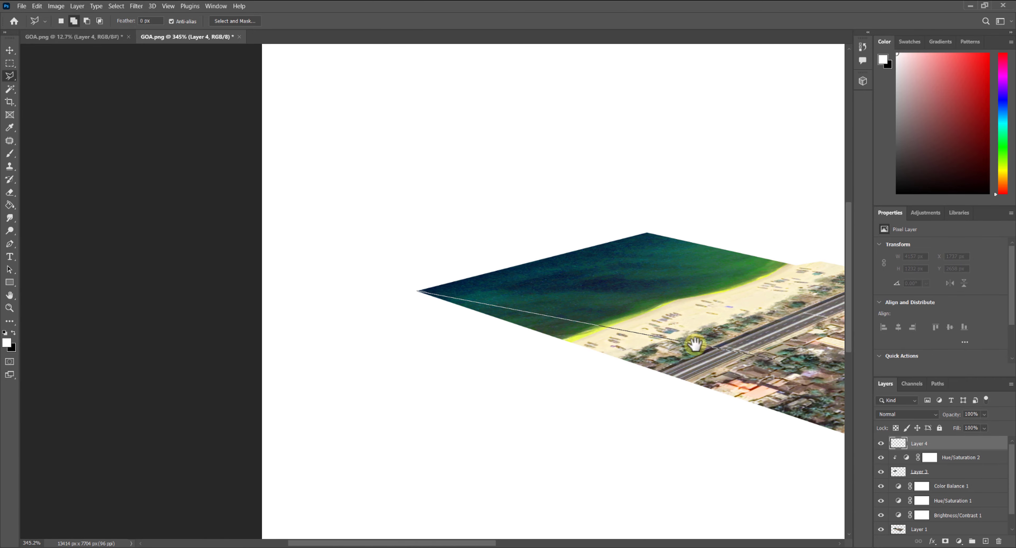
{"action": "left_click_drag", "start_coordinate": [694, 344], "coordinate": [504, 296]}
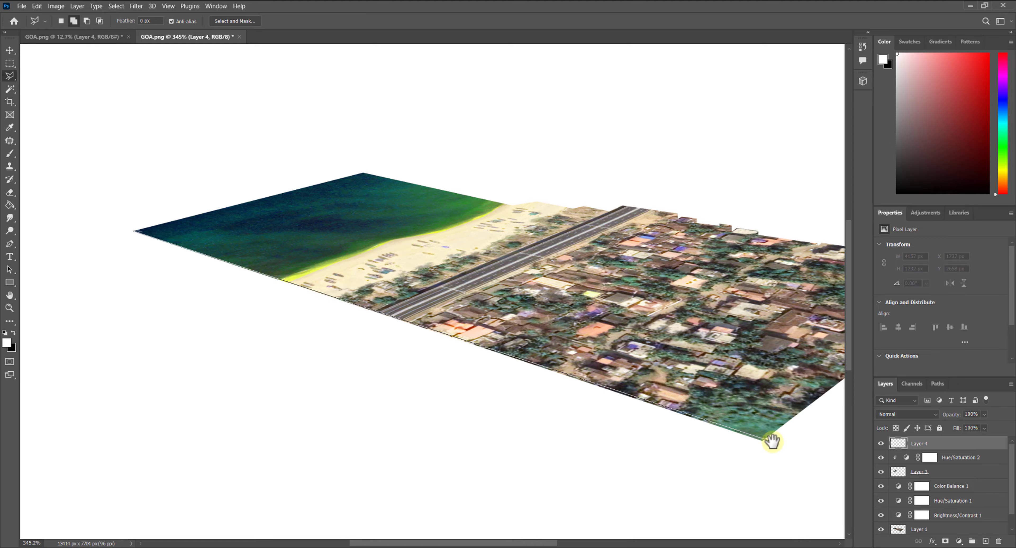
{"action": "key", "text": "ctrl+plus"}
{"action": "key", "text": "ctrl+plus"}
{"action": "left_click_drag", "start_coordinate": [771, 441], "coordinate": [214, 223]}
{"action": "key", "text": "ctrl+plus"}
{"action": "key", "text": "ctrl+plus"}
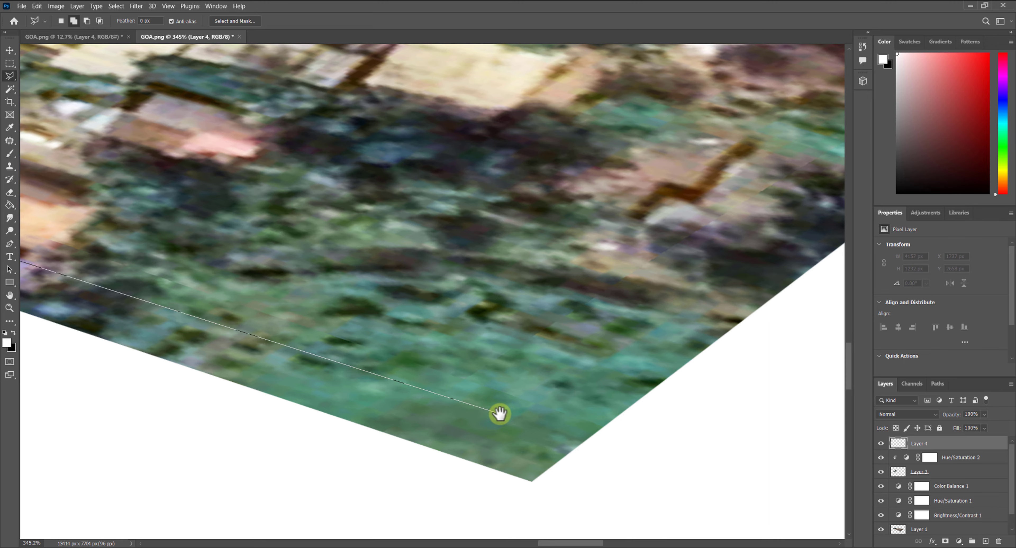
{"action": "key", "text": "ctrl+plus"}
{"action": "key", "text": "ctrl+plus"}
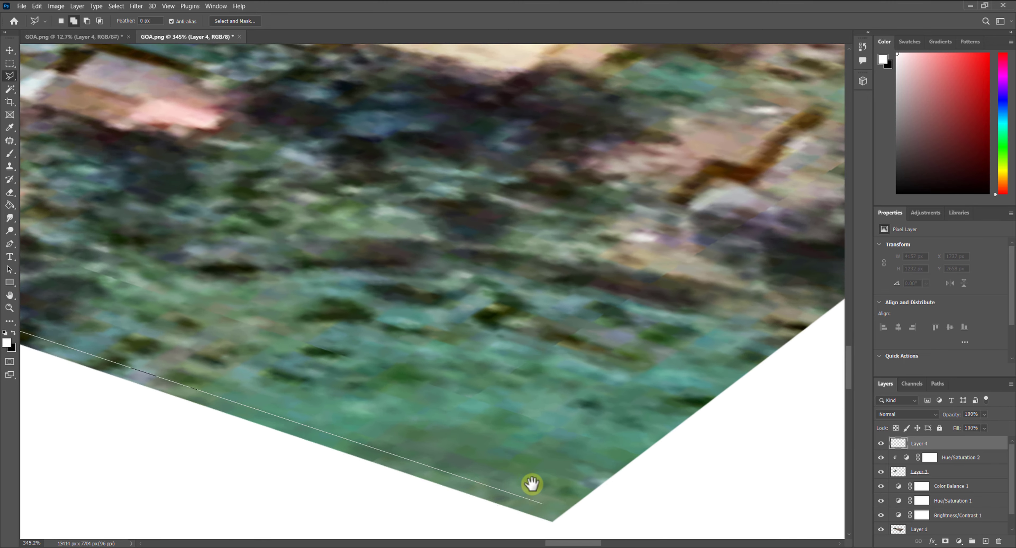
{"action": "left_click_drag", "start_coordinate": [532, 480], "coordinate": [466, 284]}
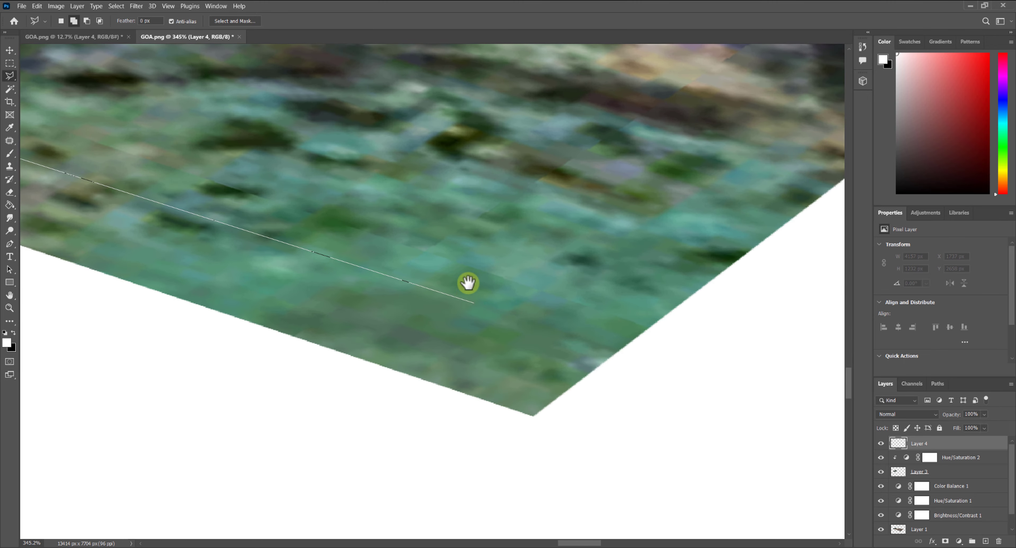
{"action": "left_click", "coordinate": [532, 415]}
Complete the polygonal selection as a thin strip below the site's front edge with near-vertical ends, about 7050 px wide.
{"action": "key", "text": "ctrl+minus"}
{"action": "key", "text": "ctrl+minus"}
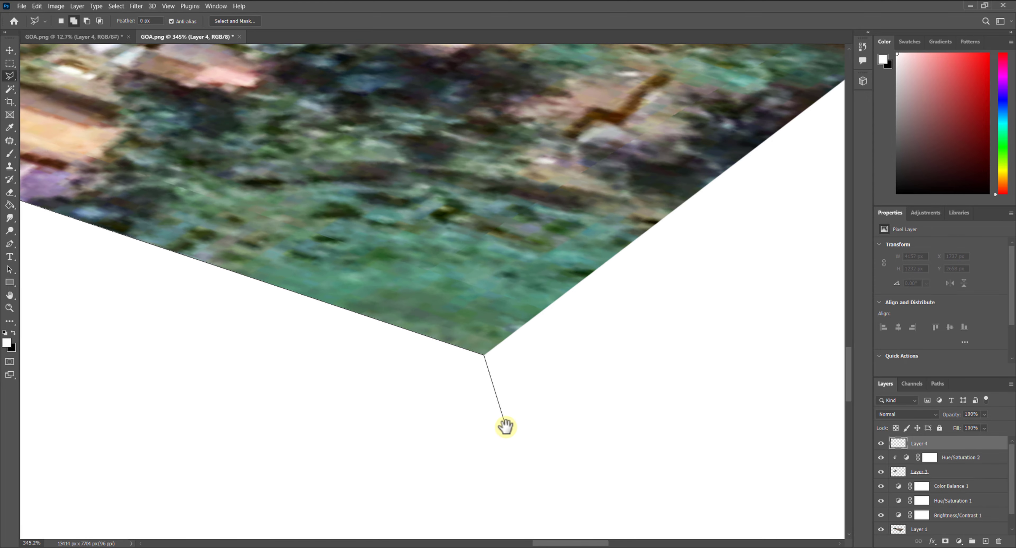
{"action": "key", "text": "ctrl+minus"}
{"action": "key", "text": "ctrl+minus"}
{"action": "key", "text": "ctrl+minus"}
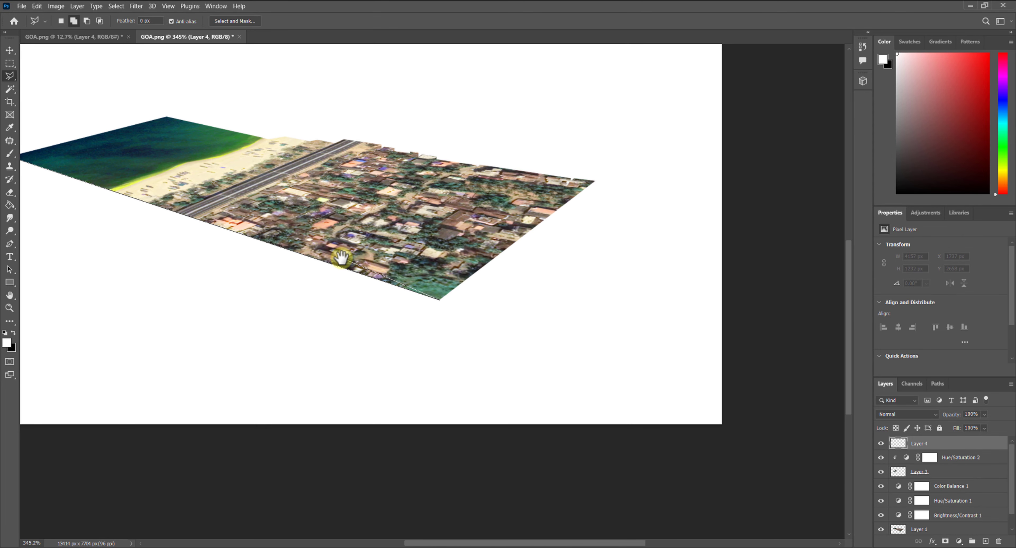
{"action": "left_click_drag", "start_coordinate": [347, 238], "coordinate": [593, 320]}
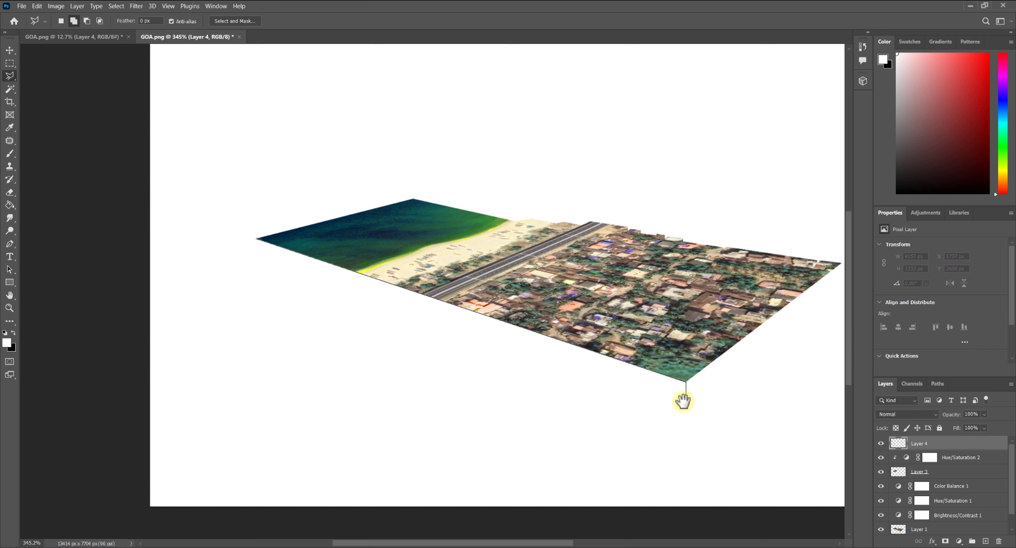
{"action": "left_click", "coordinate": [686, 400]}
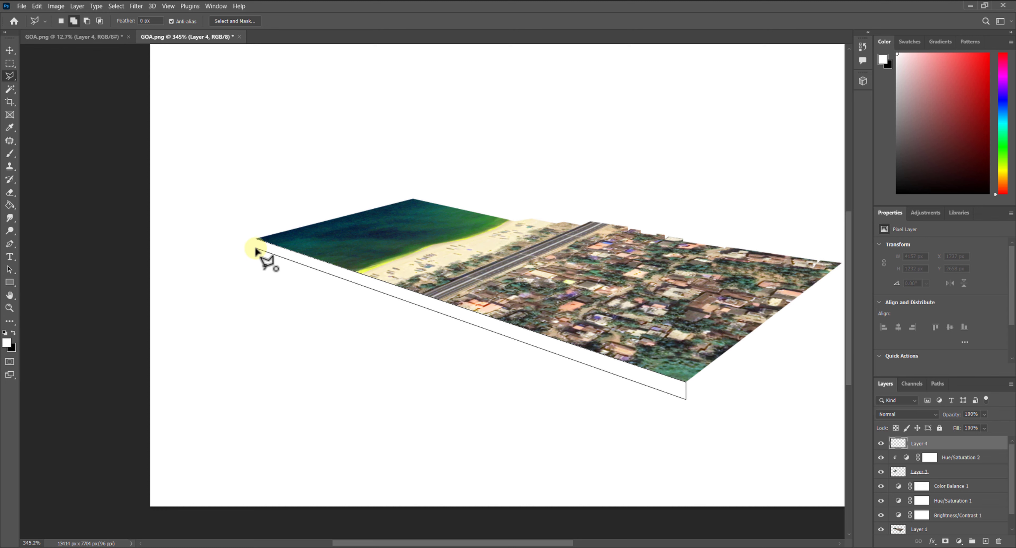
{"action": "scroll", "coordinate": [256, 249], "scroll_direction": "up", "scroll_amount": 6}
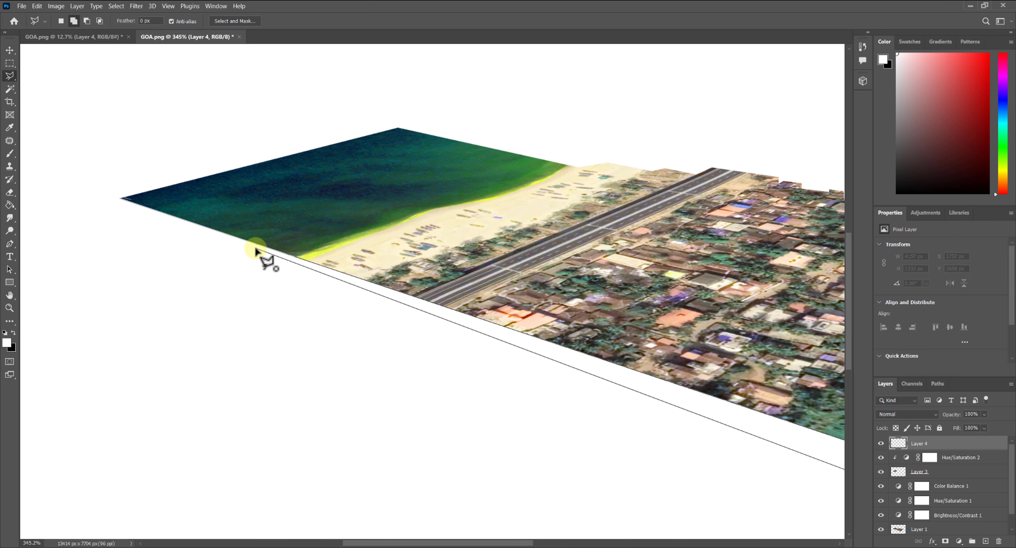
{"action": "scroll", "coordinate": [125, 200], "scroll_direction": "up", "scroll_amount": 4}
{"action": "left_click_drag", "start_coordinate": [127, 196], "coordinate": [397, 308]}
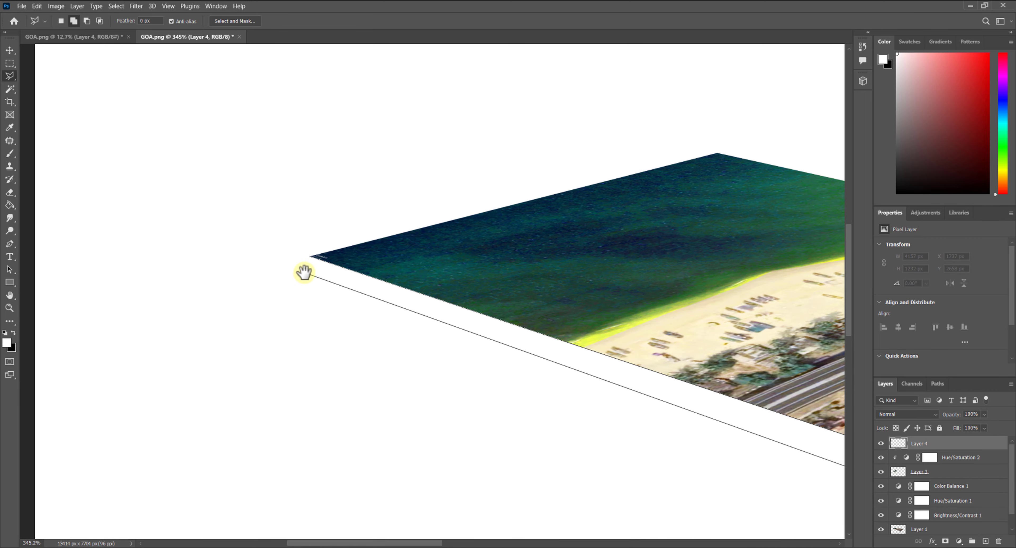
{"action": "scroll", "coordinate": [309, 278], "scroll_direction": "up", "scroll_amount": 6}
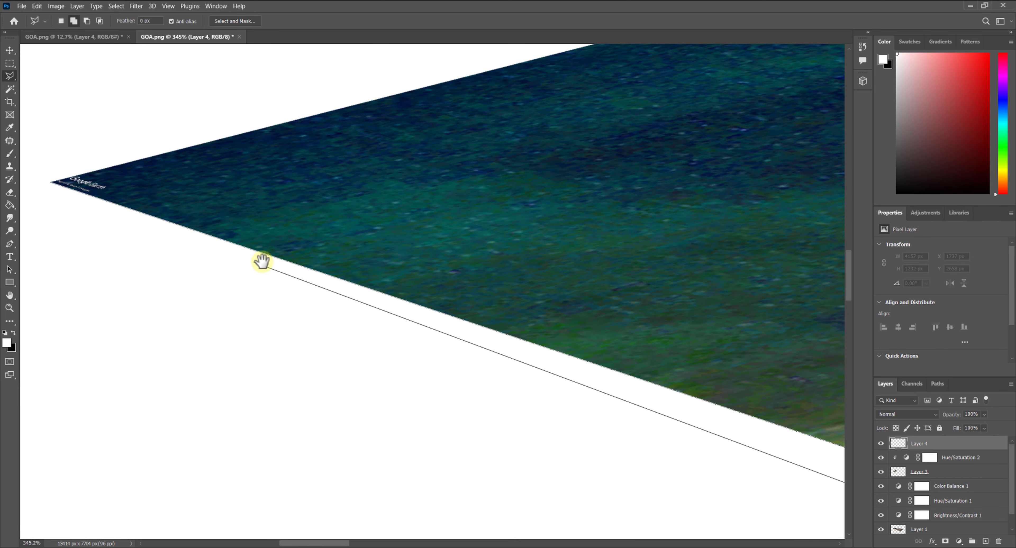
{"action": "left_click_drag", "start_coordinate": [261, 261], "coordinate": [374, 311]}
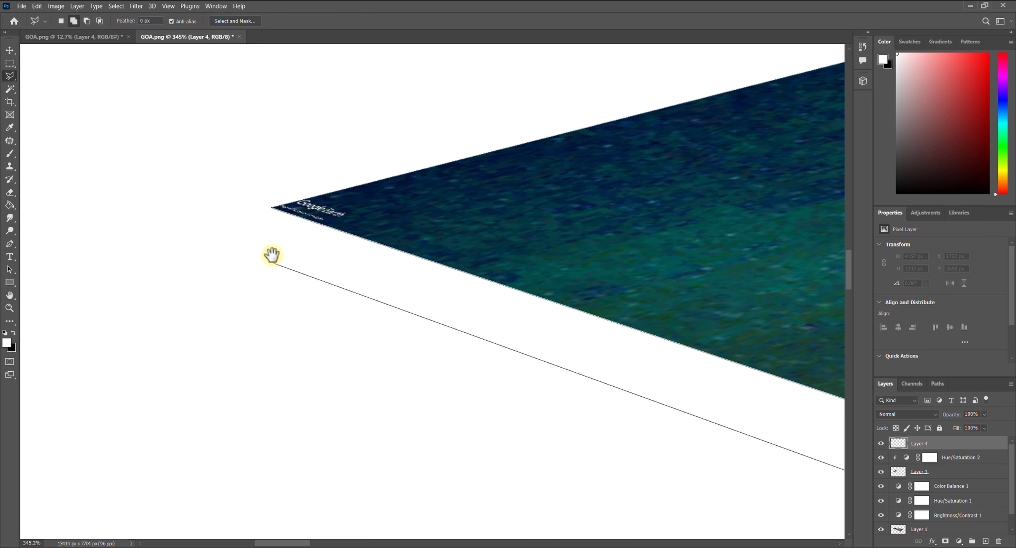
{"action": "left_click", "coordinate": [274, 264]}
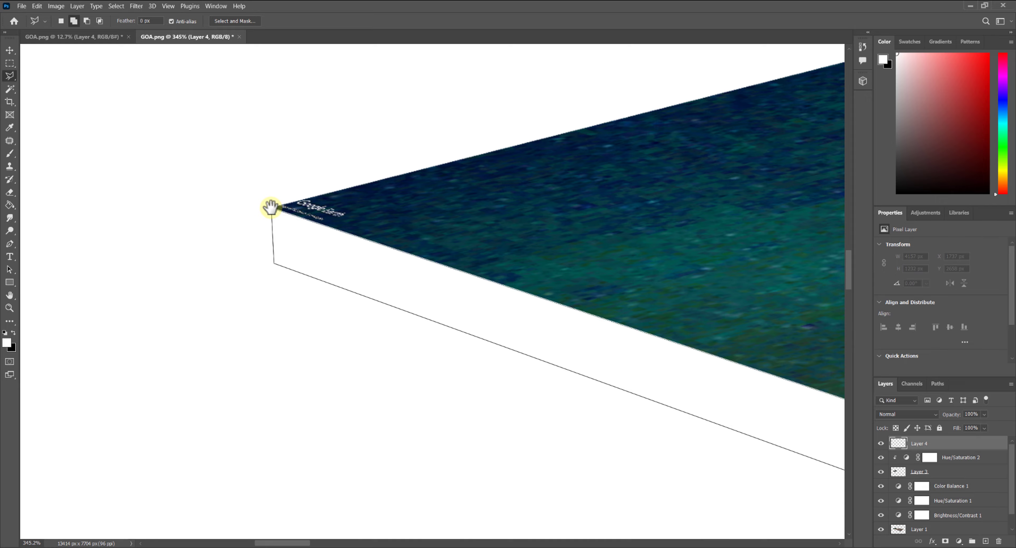
{"action": "key", "text": "Escape"}
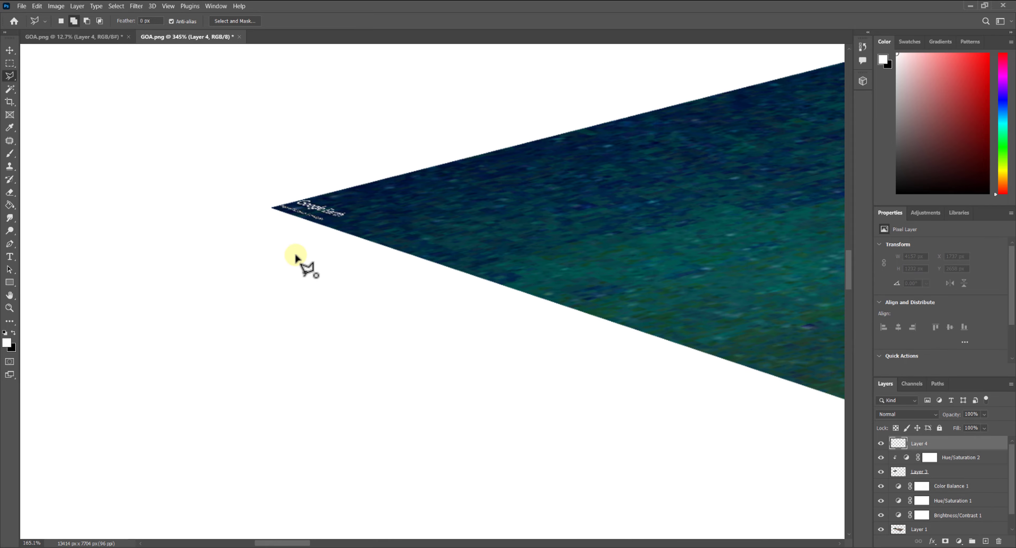
{"action": "scroll", "coordinate": [296, 255], "scroll_direction": "down", "scroll_amount": 15}
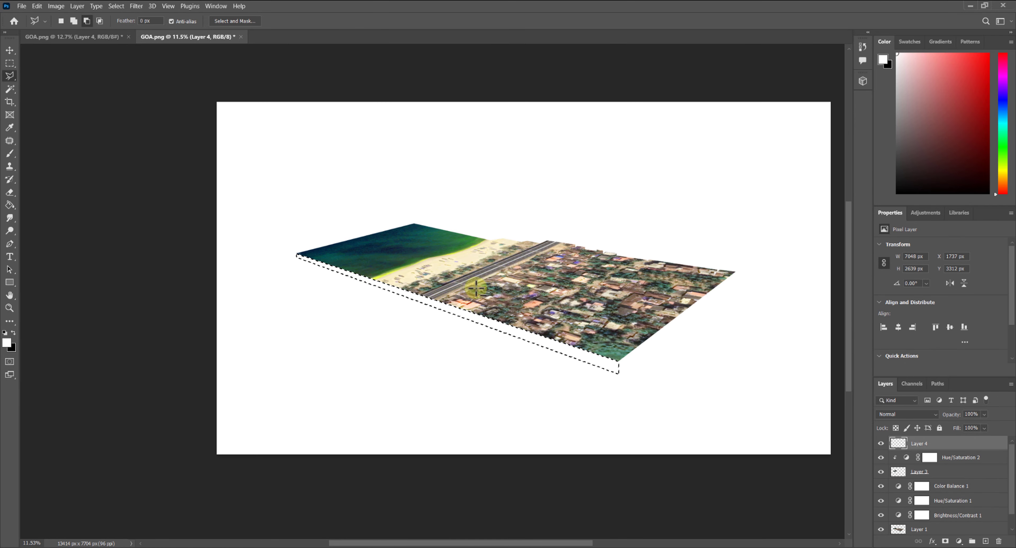
Add a thin polygonal strip below the site's short land edge, from the lowest corner to the far land corner, to the selection.
{"action": "scroll", "coordinate": [795, 333], "scroll_direction": "up", "scroll_amount": 5}
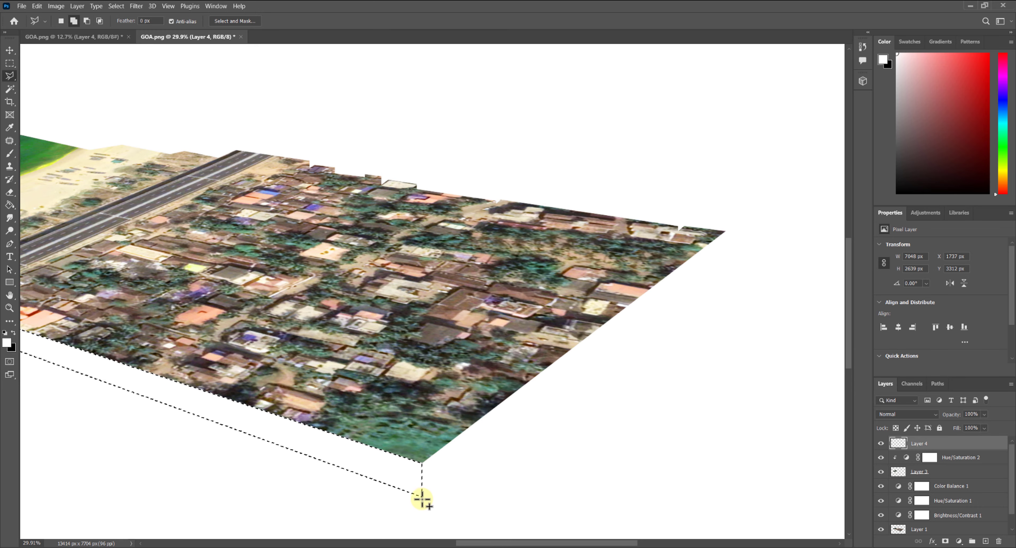
{"action": "scroll", "coordinate": [422, 500], "scroll_direction": "up", "scroll_amount": 3}
{"action": "scroll", "coordinate": [422, 499], "scroll_direction": "up", "scroll_amount": 3}
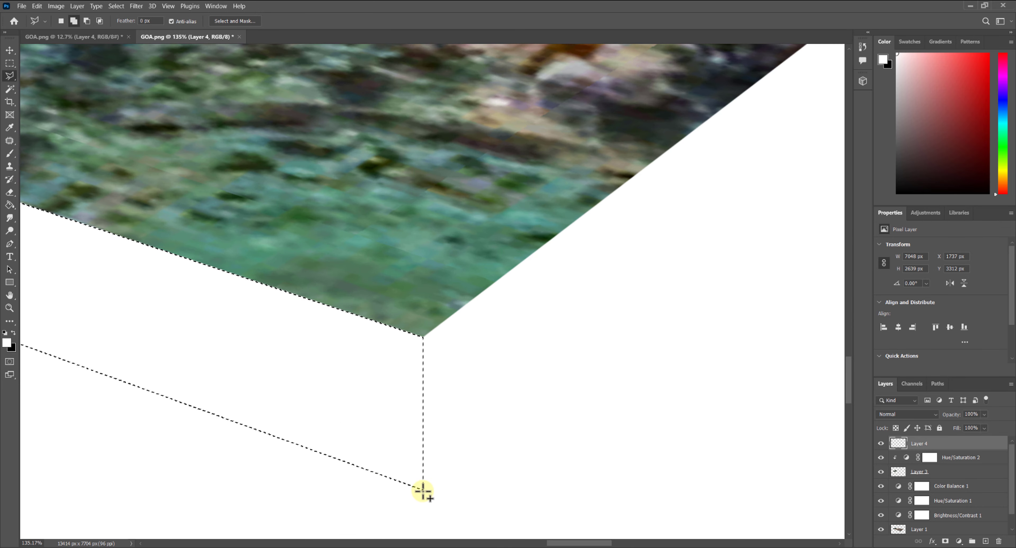
{"action": "left_click", "coordinate": [423, 490]}
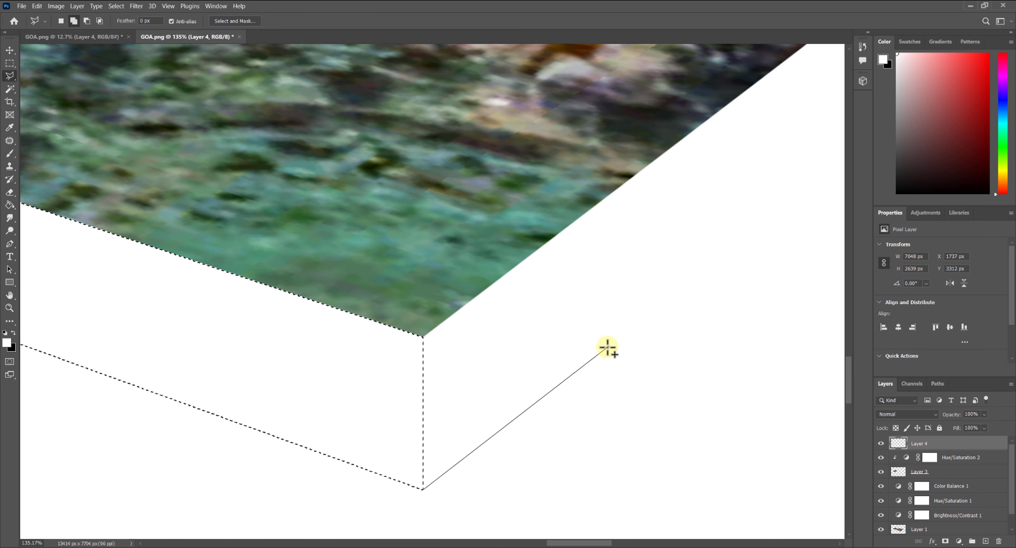
{"action": "scroll", "coordinate": [596, 350], "scroll_direction": "down", "scroll_amount": 3}
{"action": "scroll", "coordinate": [595, 350], "scroll_direction": "down", "scroll_amount": 4}
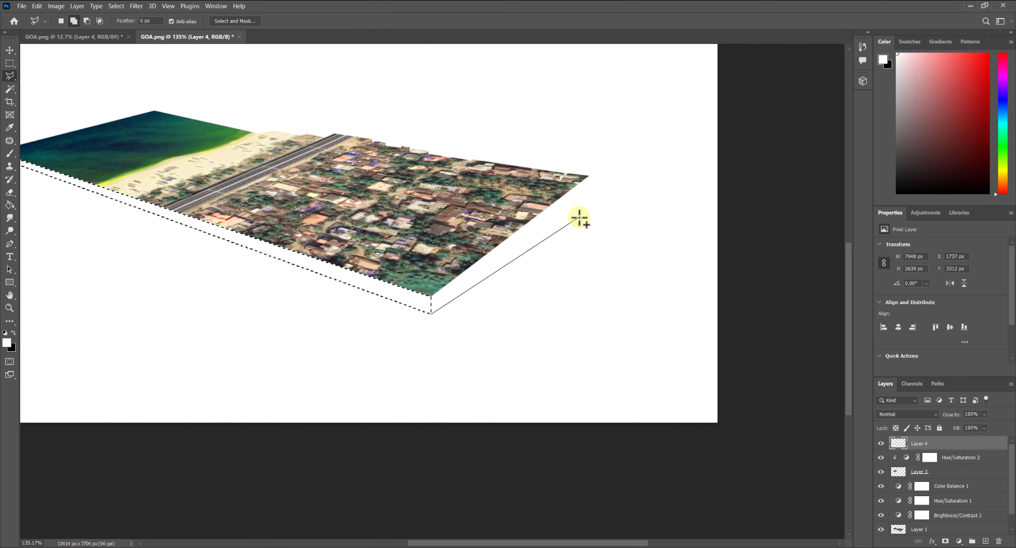
{"action": "scroll", "coordinate": [671, 178], "scroll_direction": "up", "scroll_amount": 3}
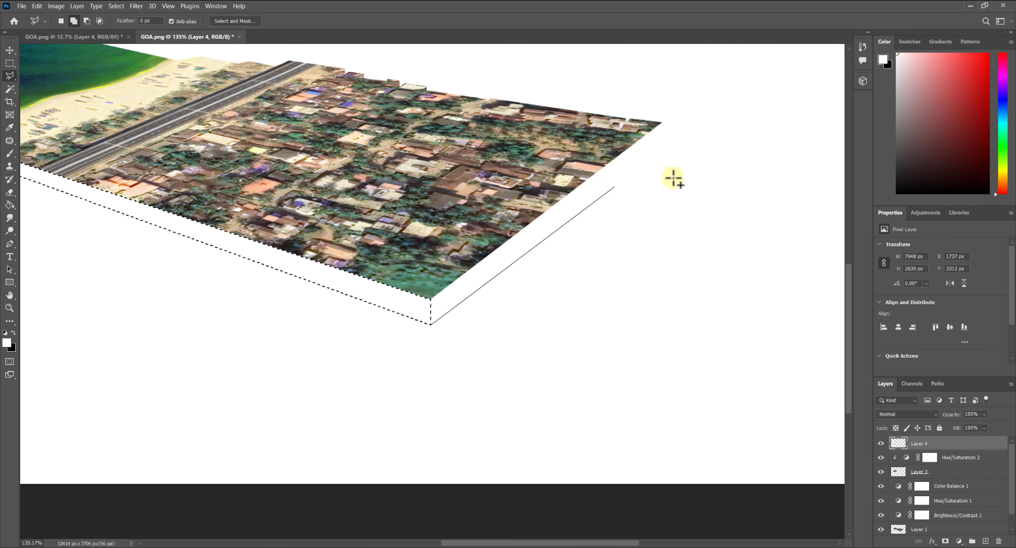
{"action": "left_click_drag", "start_coordinate": [685, 163], "coordinate": [483, 333]}
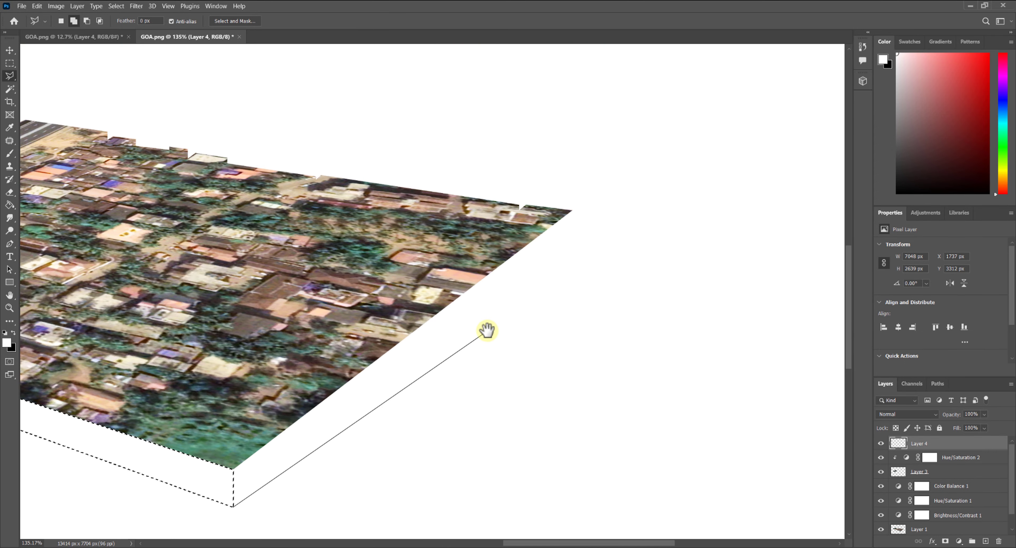
{"action": "left_click", "coordinate": [572, 231]}
{"action": "left_click", "coordinate": [572, 211]}
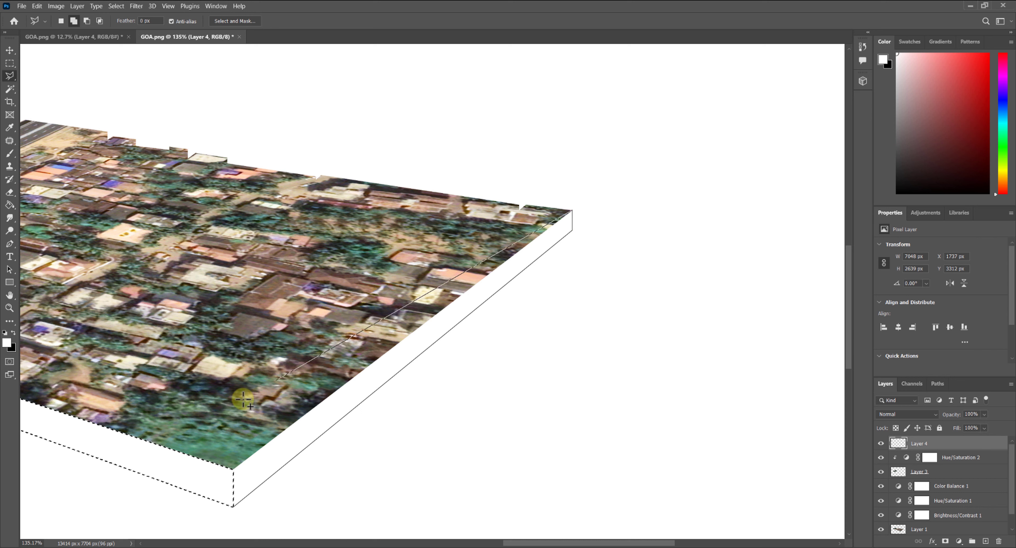
{"action": "left_click", "coordinate": [232, 469]}
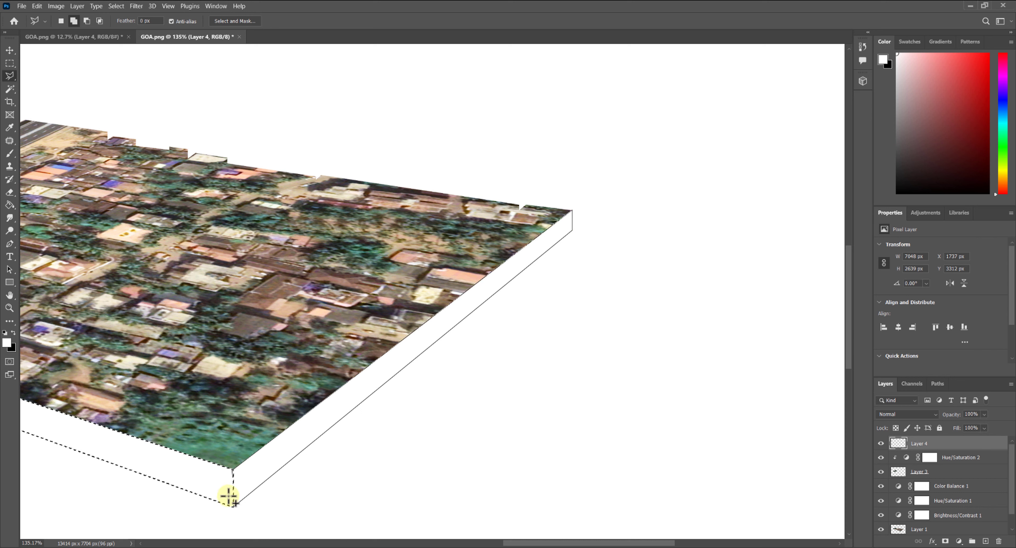
{"action": "left_click", "coordinate": [232, 509]}
Fill both selected side strips with a muted brown on Layer 4 using the Paint Bucket.
{"action": "scroll", "coordinate": [358, 398], "scroll_direction": "down", "scroll_amount": 10}
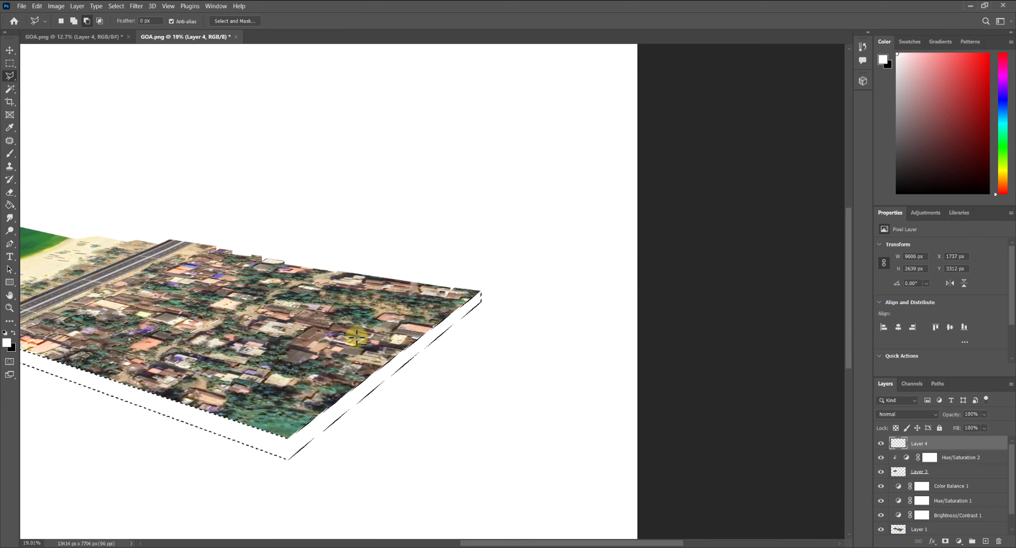
{"action": "left_click_drag", "start_coordinate": [343, 319], "coordinate": [631, 288]}
{"action": "scroll", "coordinate": [498, 306], "scroll_direction": "down", "scroll_amount": 3}
{"action": "scroll", "coordinate": [518, 321], "scroll_direction": "up", "scroll_amount": 2}
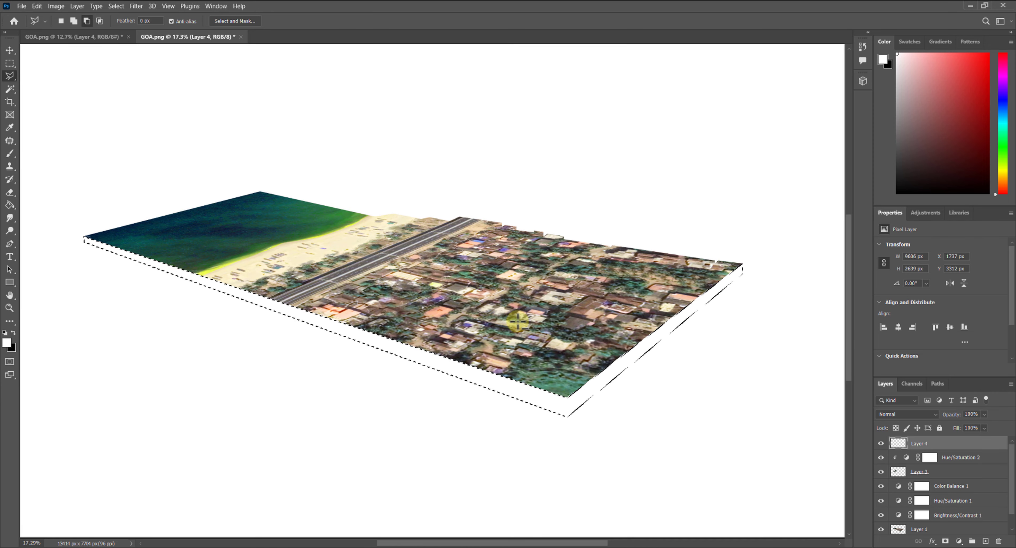
{"action": "left_click", "coordinate": [10, 205]}
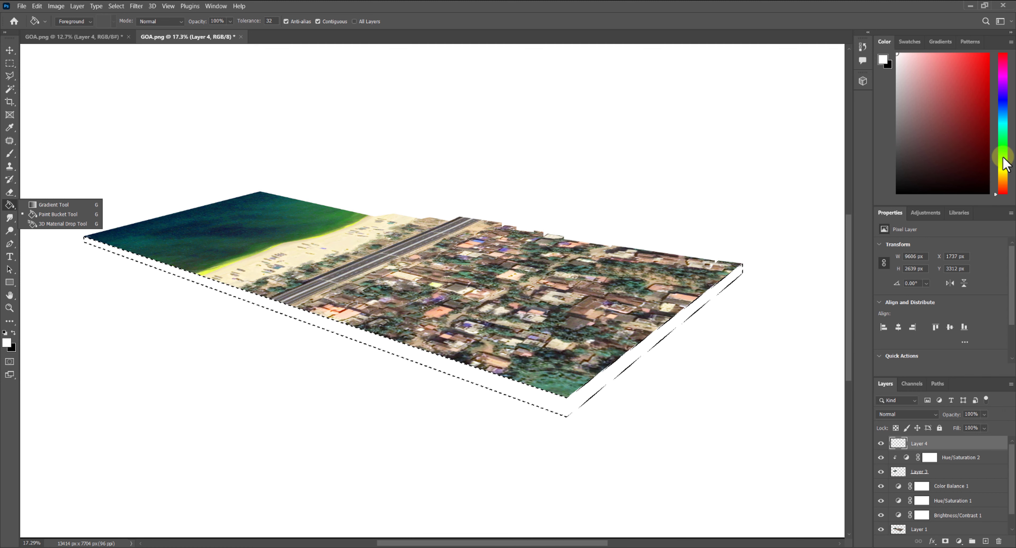
{"action": "left_click", "coordinate": [1003, 184]}
{"action": "left_click", "coordinate": [939, 140]}
{"action": "left_click_drag", "start_coordinate": [937, 129], "coordinate": [938, 144]}
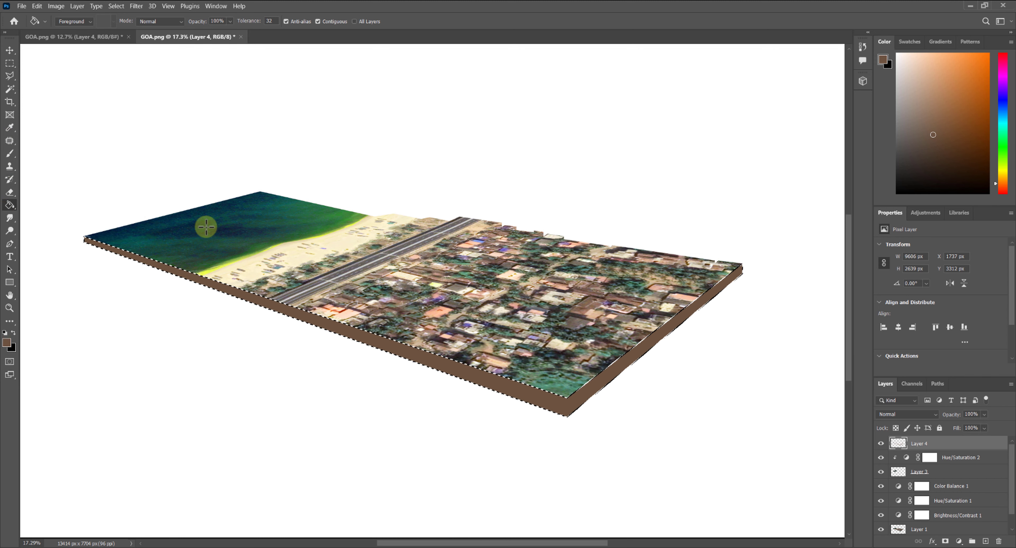
Set up the Brush at 678 px with black as its color, and undo a trial dab on the front strip.
{"action": "left_click", "coordinate": [10, 153]}
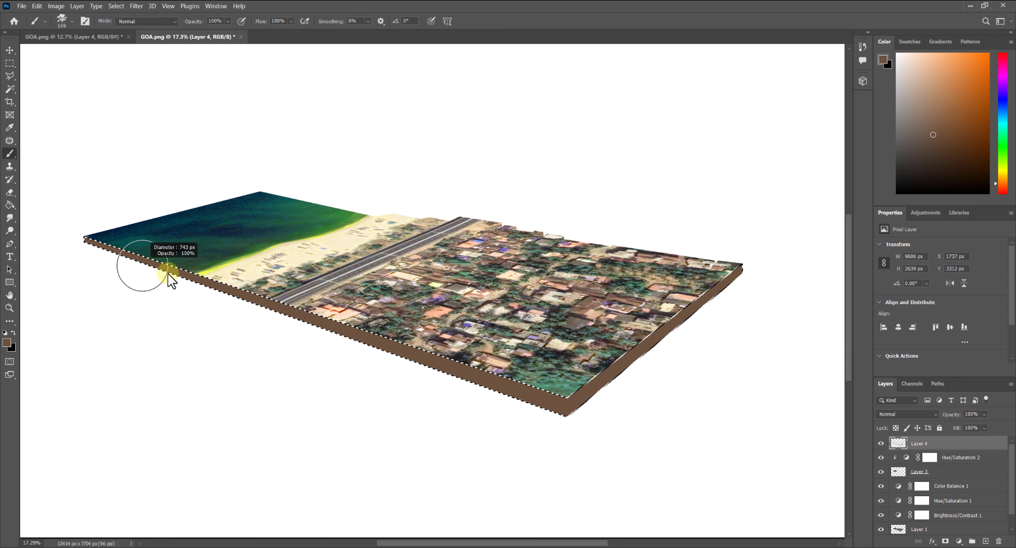
{"action": "left_click_drag", "start_coordinate": [169, 273], "coordinate": [178, 277]}
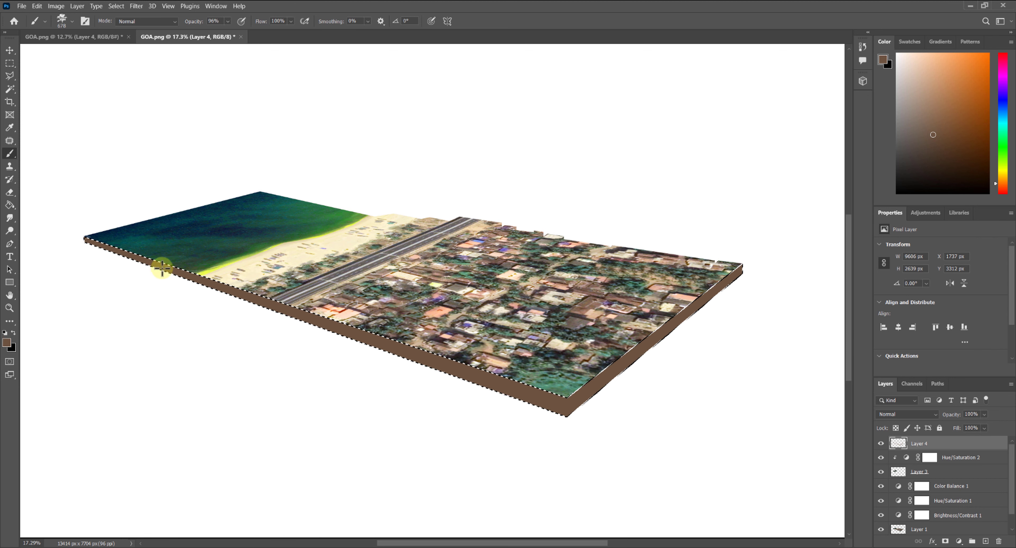
{"action": "left_click", "coordinate": [897, 193]}
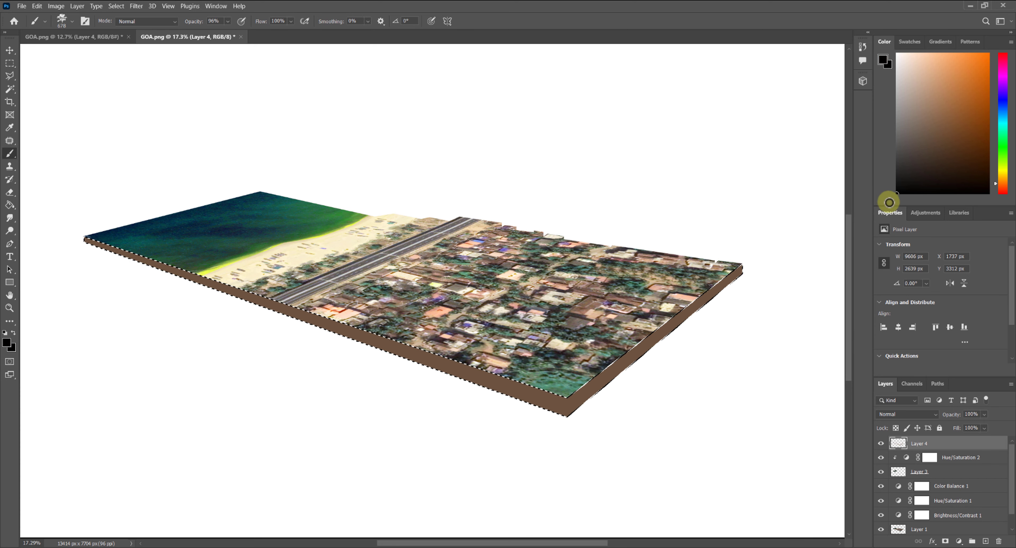
{"action": "left_click", "coordinate": [280, 318]}
{"action": "key", "text": "ctrl+z"}
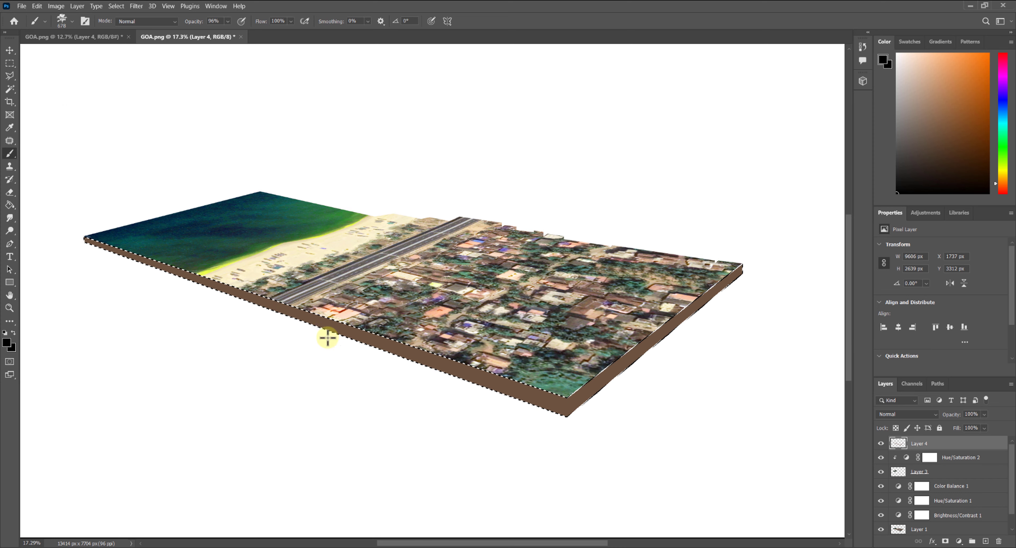
Switch the brush to Soft Round from the General Brushes, and undo a trial dab on the front strip.
{"action": "right_click", "coordinate": [138, 95]}
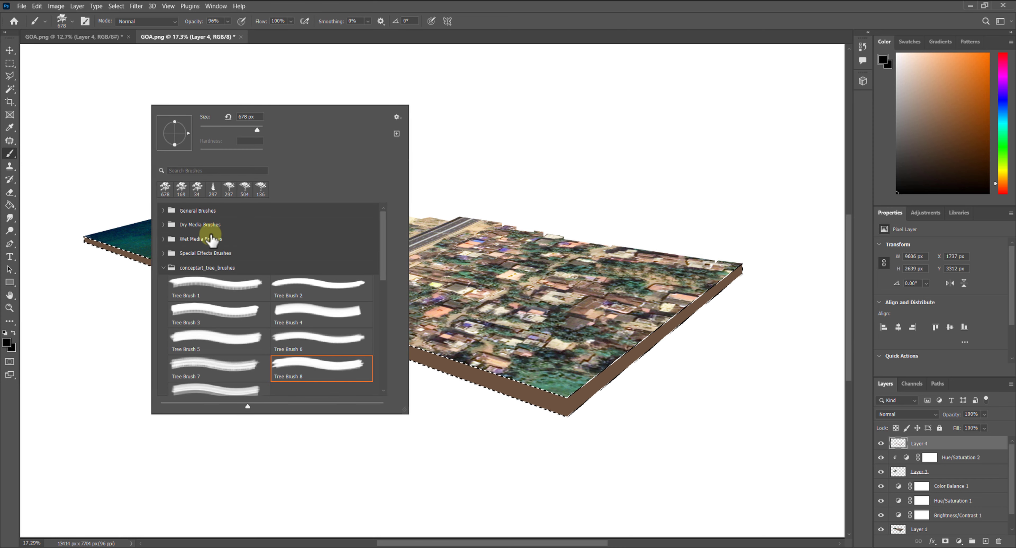
{"action": "left_click", "coordinate": [165, 210]}
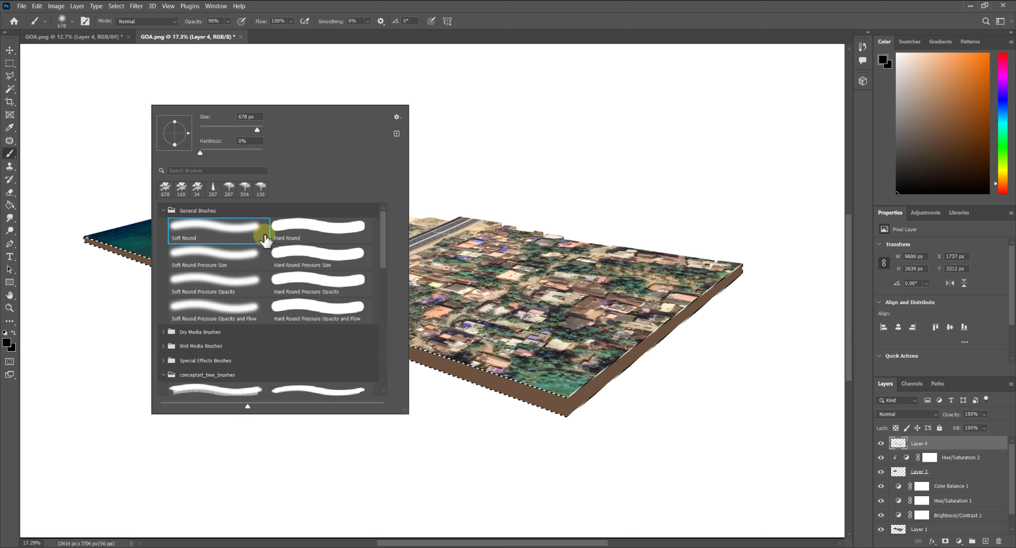
{"action": "left_click", "coordinate": [546, 226]}
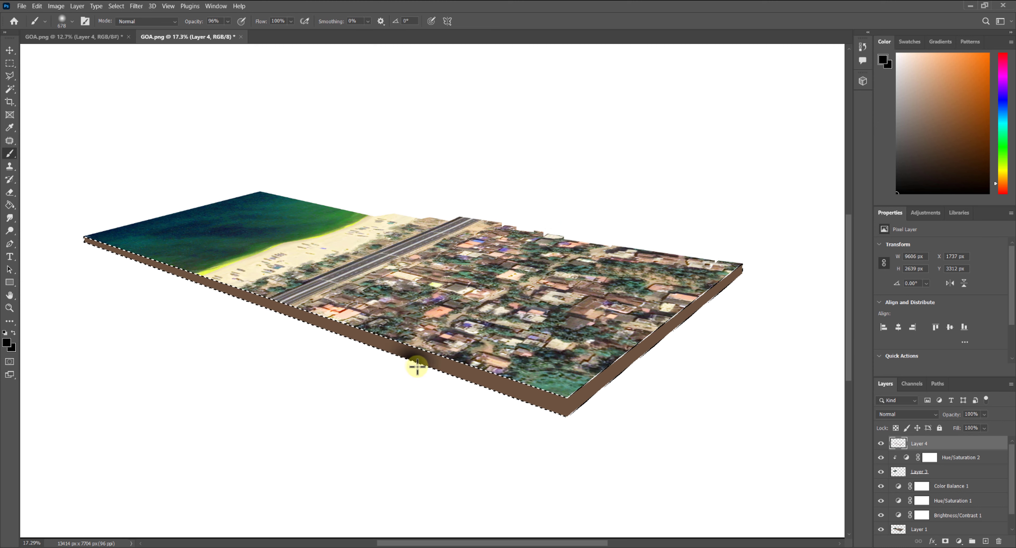
{"action": "key", "text": "ctrl+z"}
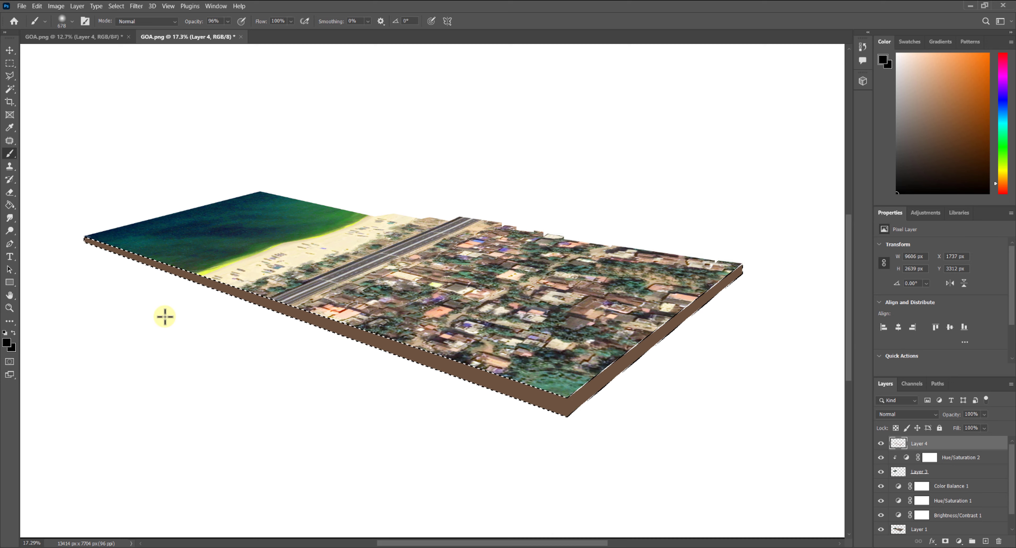
Shade the lower edges of both brown side strips with soft black at a brush size of about 326 px, and deselect.
{"action": "left_click_drag", "start_coordinate": [96, 258], "coordinate": [136, 274]}
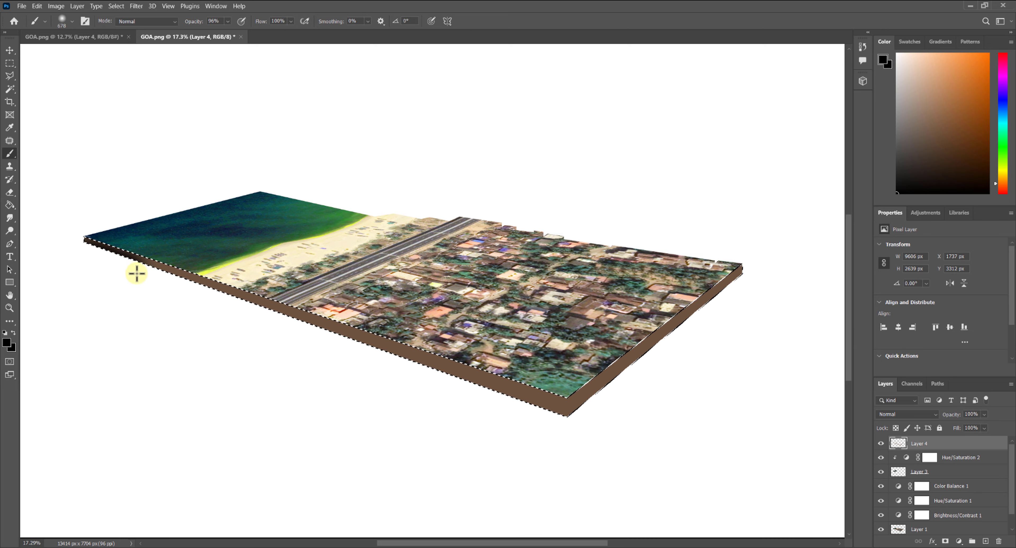
{"action": "key", "text": "super"}
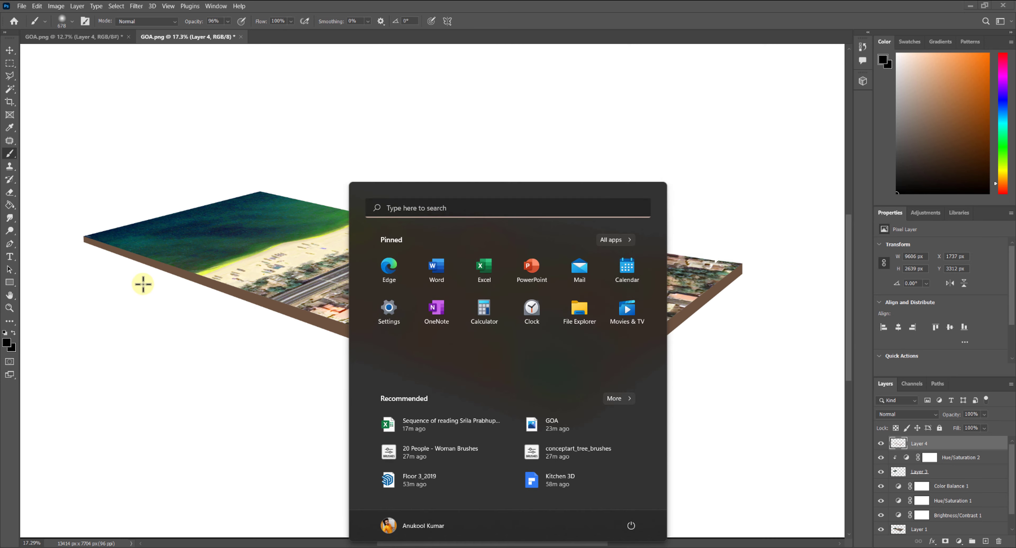
{"action": "key", "text": "super"}
{"action": "left_click_drag", "start_coordinate": [140, 286], "coordinate": [128, 284]}
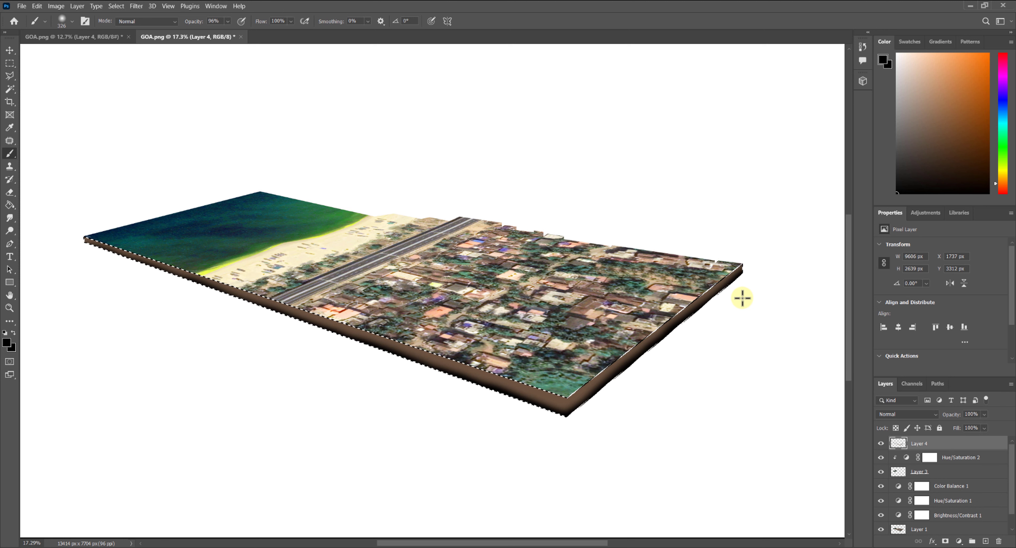
{"action": "key", "text": "ctrl+d"}
Add a new empty layer above the brown side layer.
{"action": "scroll", "coordinate": [424, 342], "scroll_direction": "down", "scroll_amount": 4}
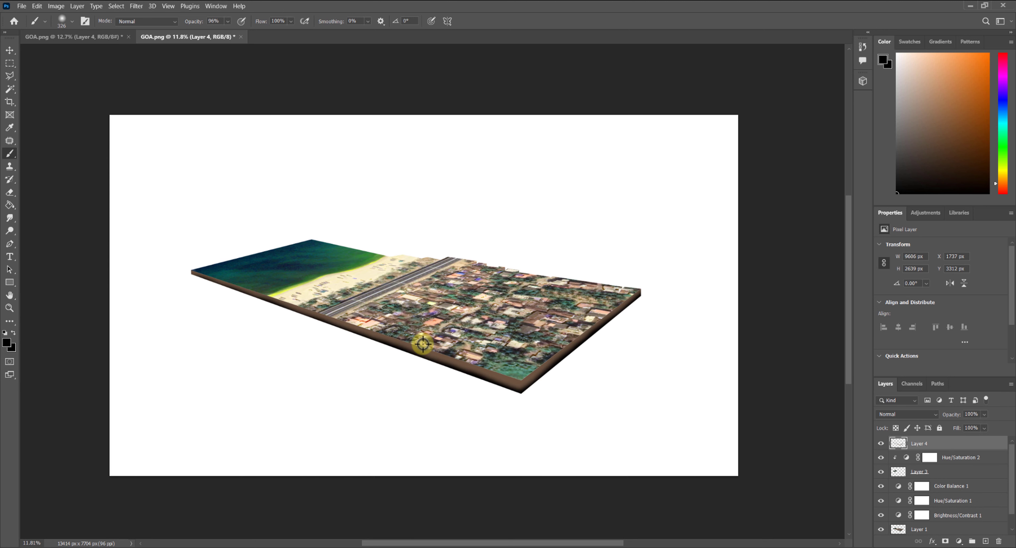
{"action": "scroll", "coordinate": [423, 344], "scroll_direction": "up", "scroll_amount": 3}
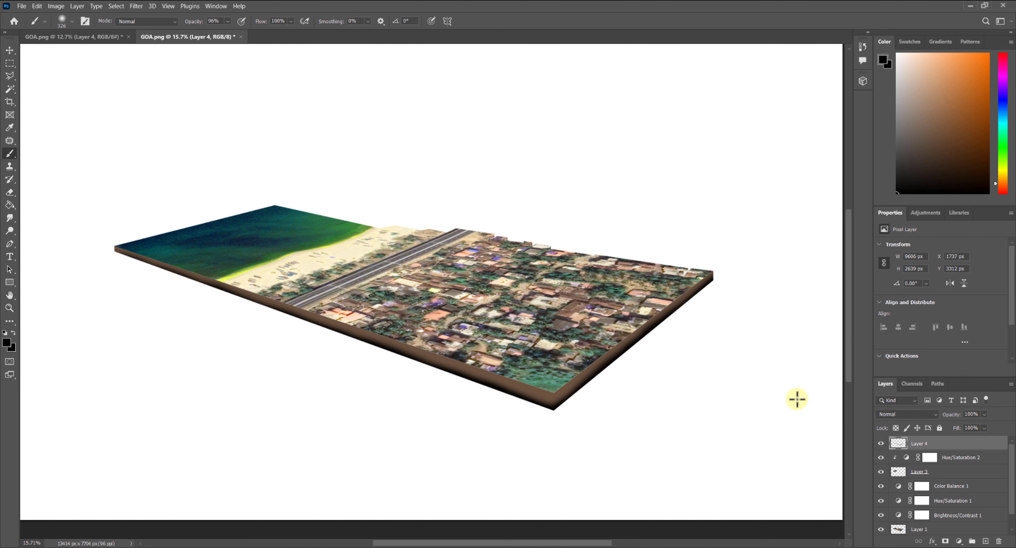
{"action": "left_click", "coordinate": [986, 541]}
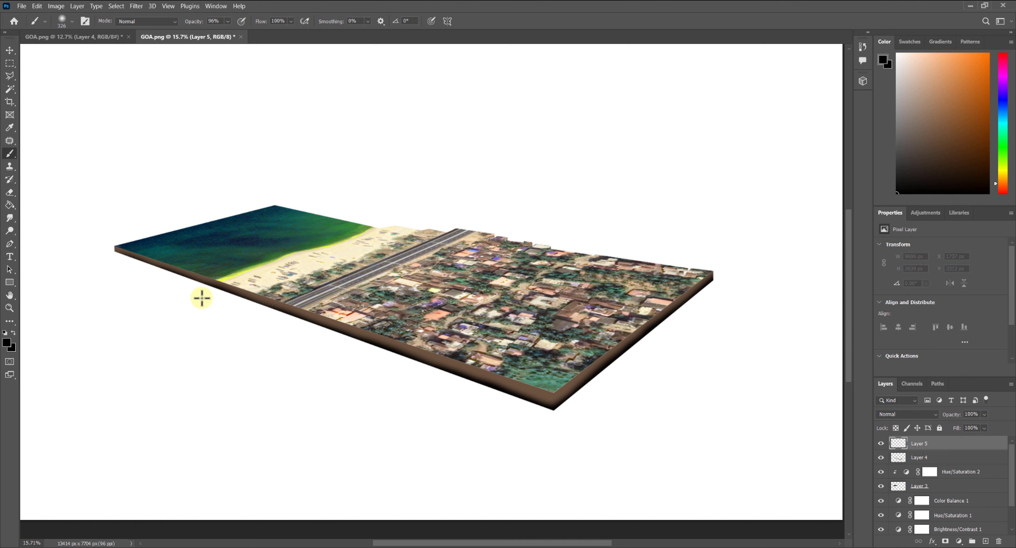
{"action": "left_click_drag", "start_coordinate": [128, 289], "coordinate": [118, 285]}
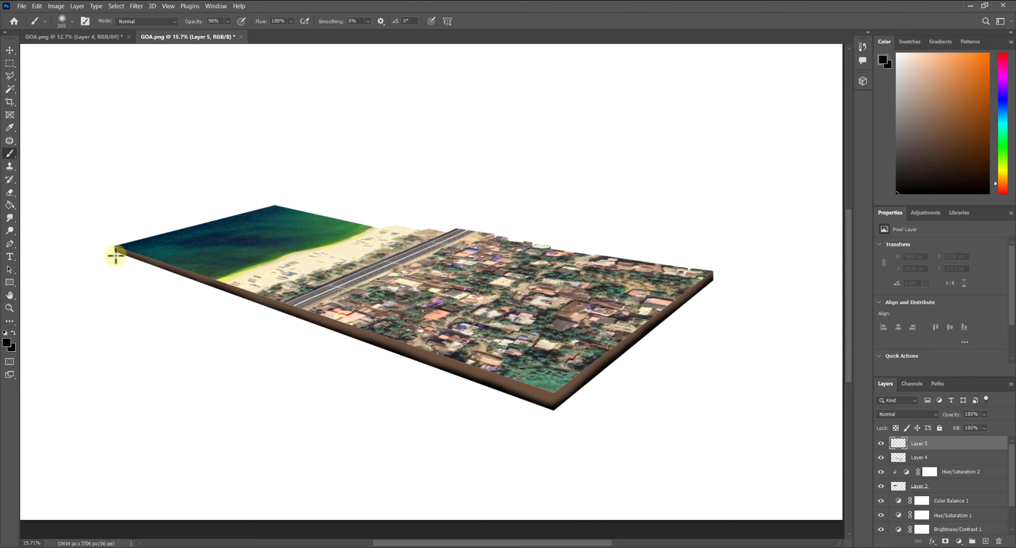
{"action": "key", "text": "ctrl+z"}
{"action": "left_click_drag", "start_coordinate": [158, 291], "coordinate": [157, 292]}
{"action": "left_click_drag", "start_coordinate": [119, 258], "coordinate": [204, 290]}
{"action": "key", "text": "ctrl+z"}
Paint and trim a soft black shadow beneath the block's two lower edges on the new layer, naming the layer SHADOW.
{"action": "left_click_drag", "start_coordinate": [187, 324], "coordinate": [183, 315]}
{"action": "left_click_drag", "start_coordinate": [281, 316], "coordinate": [115, 254]}
{"action": "left_click_drag", "start_coordinate": [556, 415], "coordinate": [714, 284]}
{"action": "key", "text": "e"}
{"action": "left_click", "coordinate": [184, 314]}
{"action": "left_click_drag", "start_coordinate": [178, 316], "coordinate": [186, 327]}
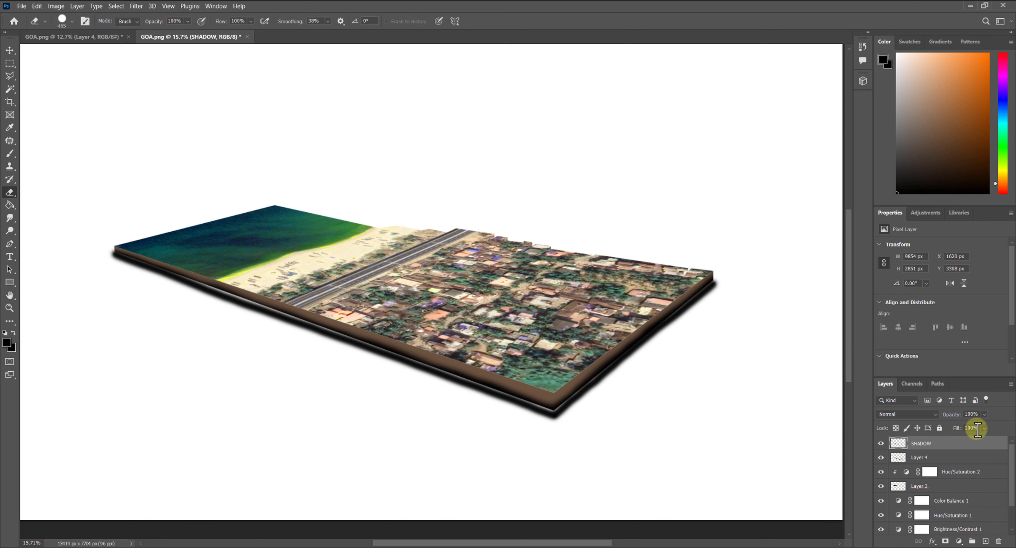
Set the SHADOW layer's opacity to 36%, and select the brown side layer, toggling its visibility to check it.
{"action": "left_click_drag", "start_coordinate": [979, 418], "coordinate": [967, 424]}
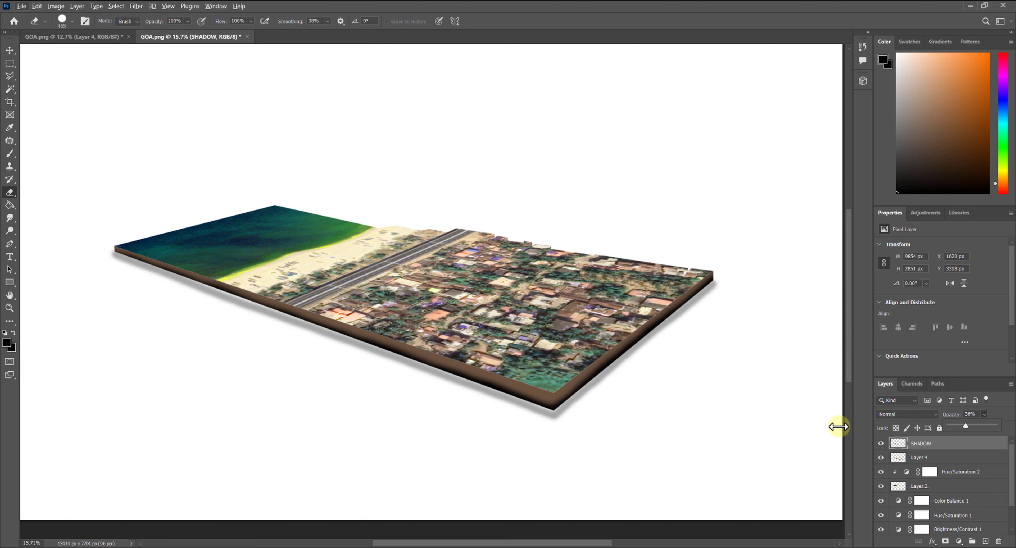
{"action": "left_click", "coordinate": [932, 459]}
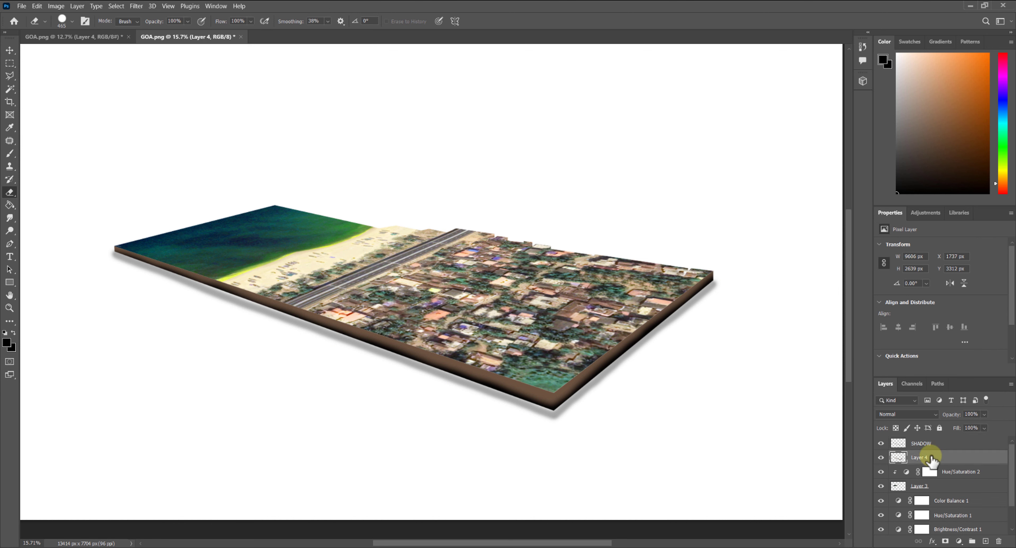
{"action": "left_click", "coordinate": [881, 458]}
{"action": "left_click", "coordinate": [881, 458]}
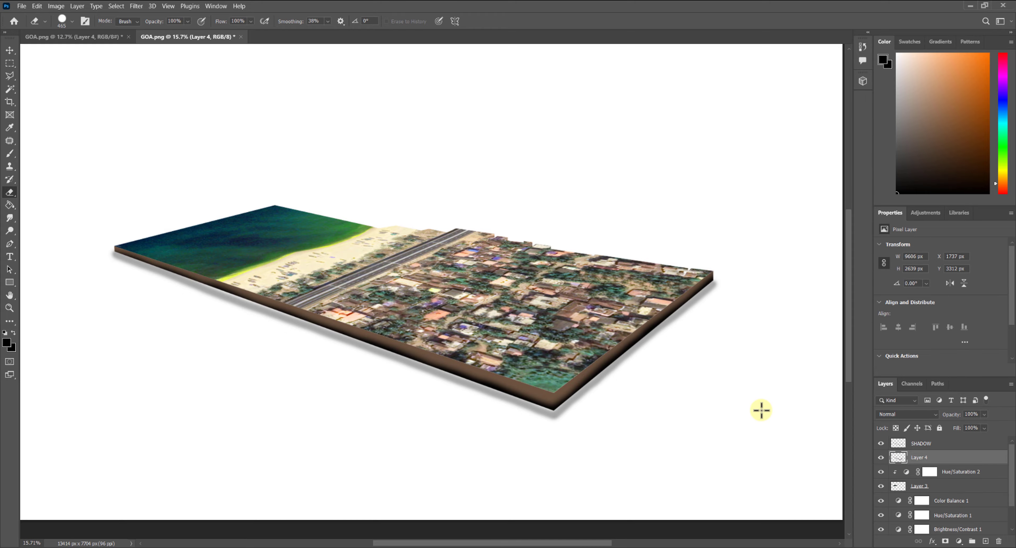
Outline a stepped polygonal selection on the brown side layer along the front edge, following the house blocks beside the highway.
{"action": "scroll", "coordinate": [552, 395], "scroll_direction": "up", "scroll_amount": 10}
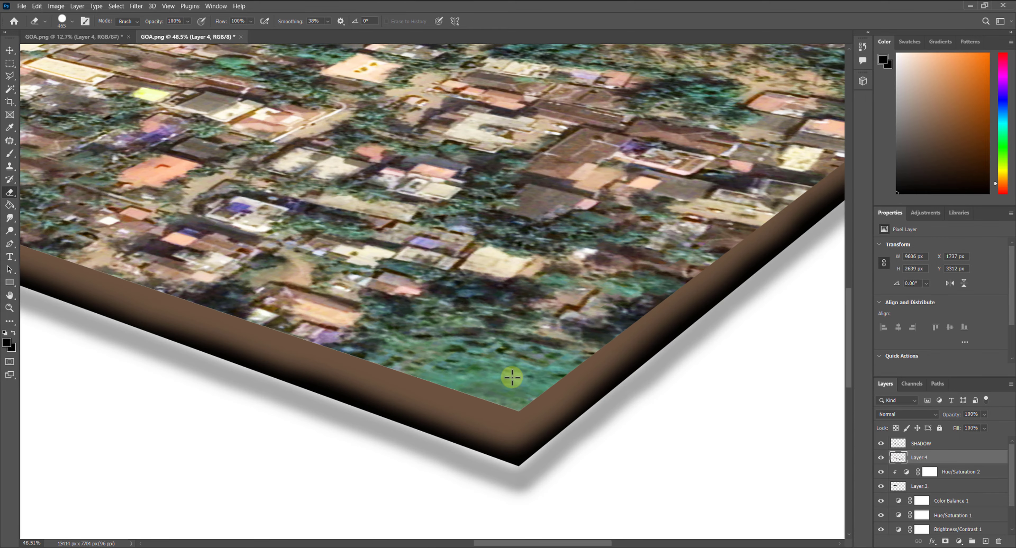
{"action": "scroll", "coordinate": [536, 397], "scroll_direction": "up", "scroll_amount": 2}
{"action": "scroll", "coordinate": [557, 414], "scroll_direction": "down", "scroll_amount": 12}
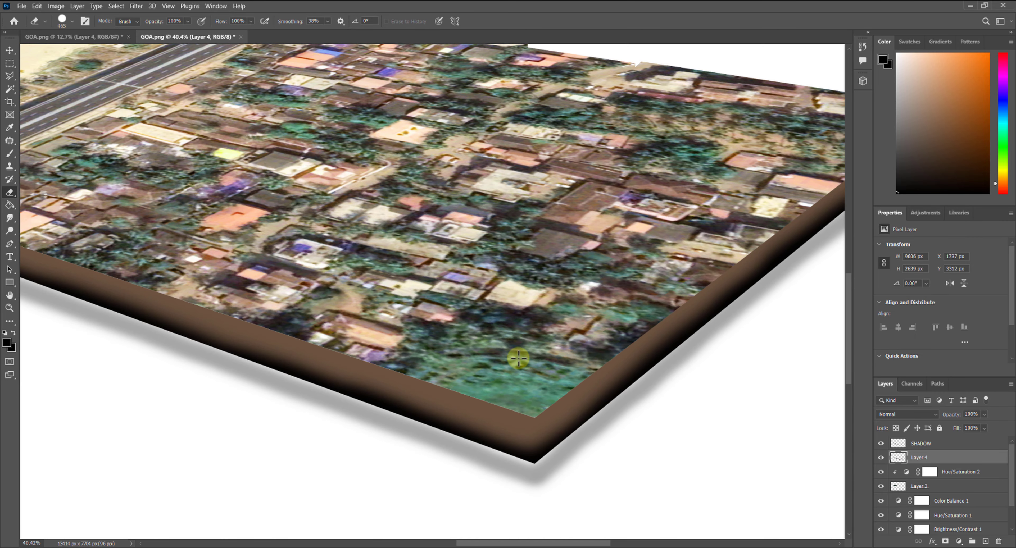
{"action": "scroll", "coordinate": [162, 261], "scroll_direction": "up", "scroll_amount": 5}
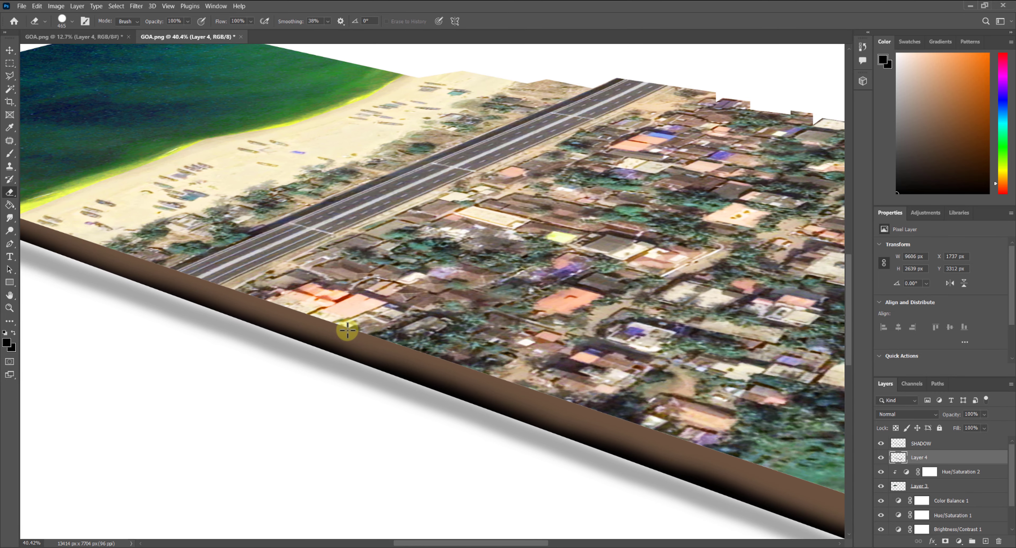
{"action": "left_click", "coordinate": [10, 75]}
{"action": "left_click", "coordinate": [296, 320]}
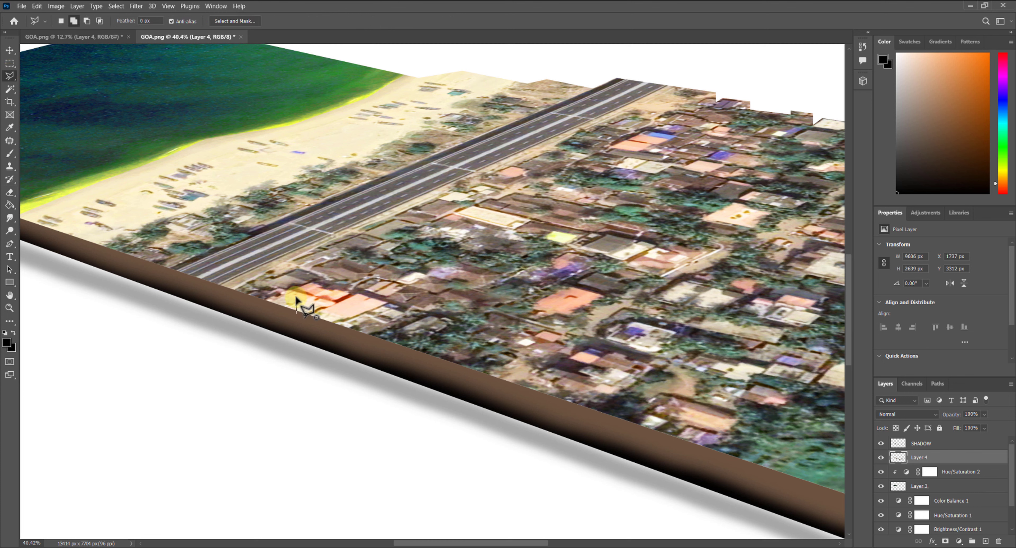
{"action": "left_click", "coordinate": [297, 299]}
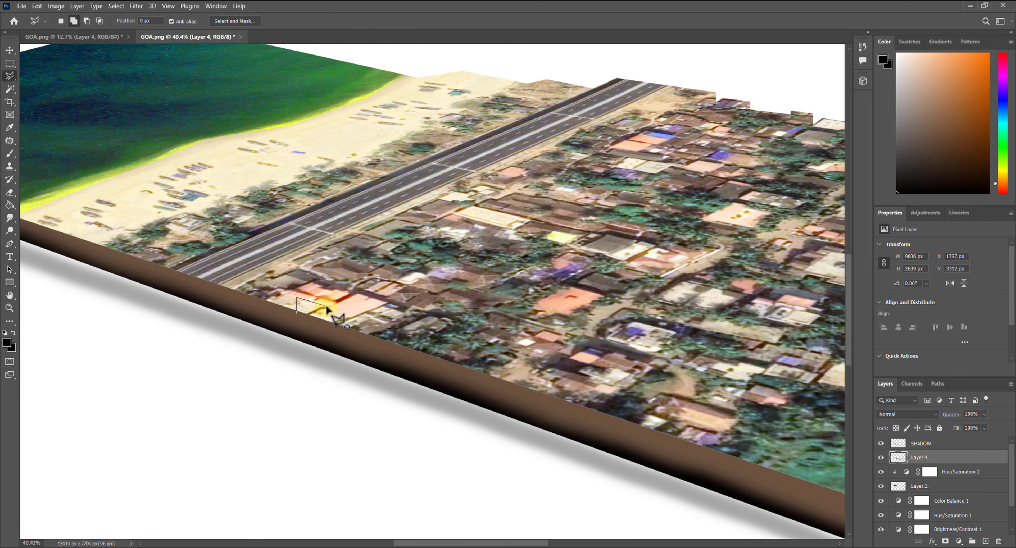
{"action": "left_click", "coordinate": [342, 314]}
{"action": "left_click", "coordinate": [343, 328]}
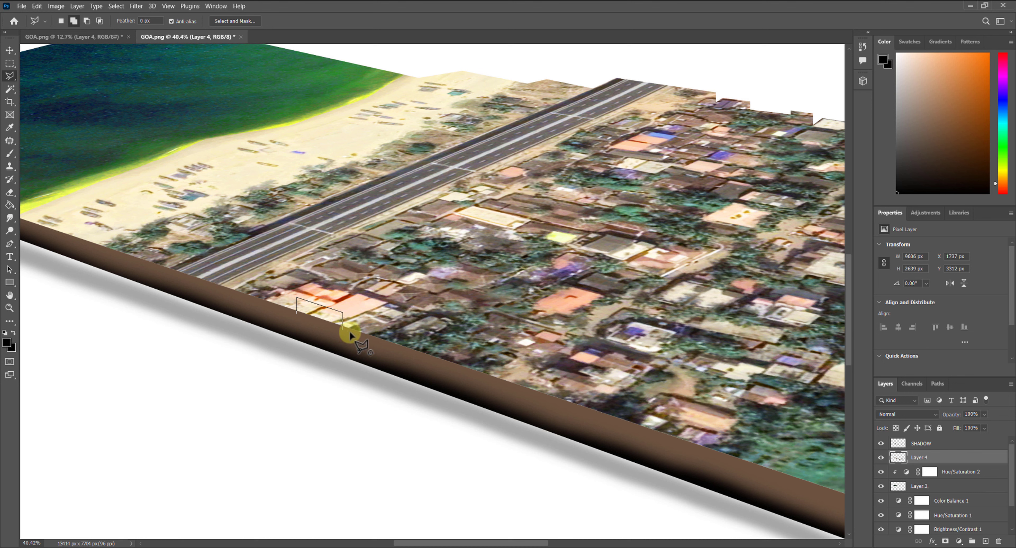
{"action": "left_click", "coordinate": [413, 353]}
{"action": "left_click", "coordinate": [413, 344]}
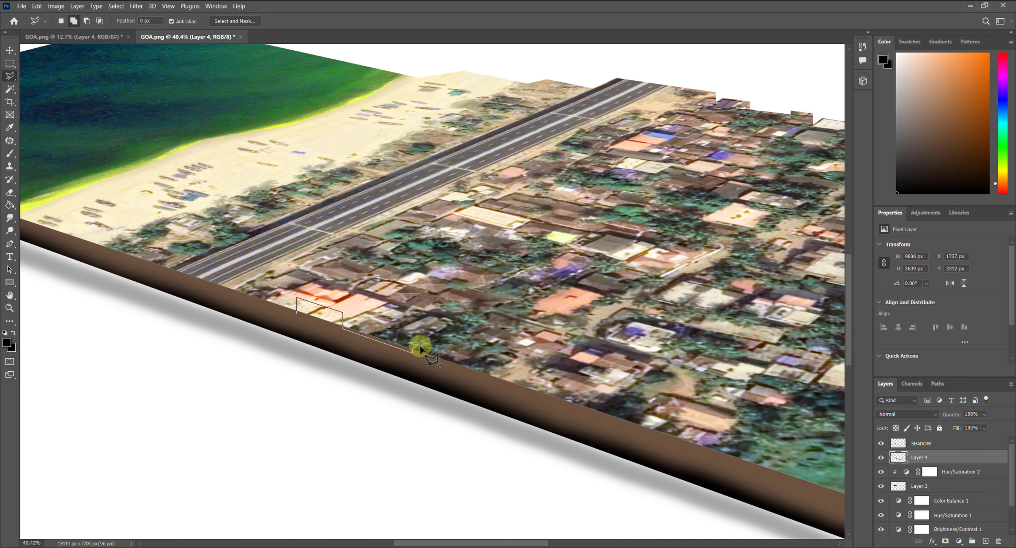
{"action": "left_click", "coordinate": [492, 372]}
{"action": "left_click", "coordinate": [492, 380]}
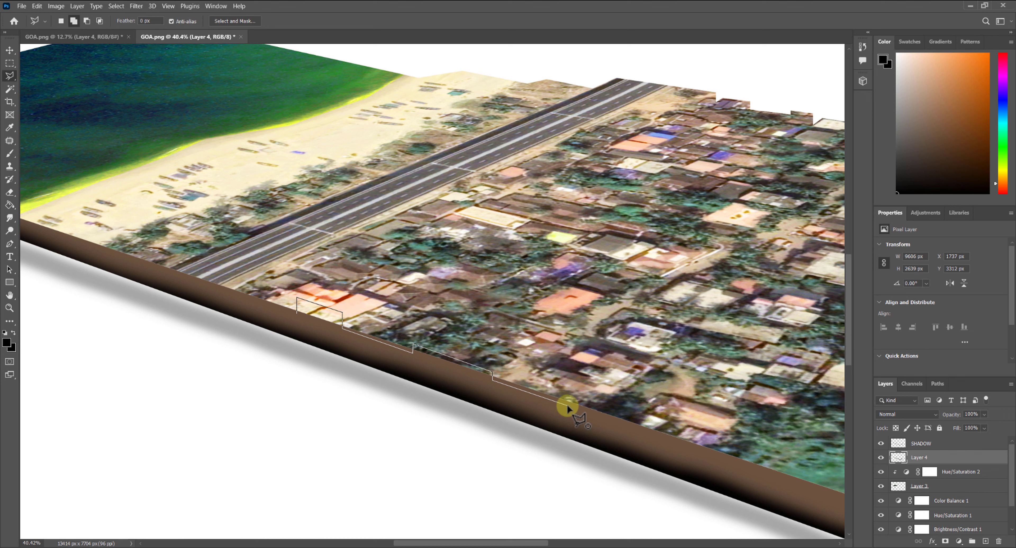
{"action": "left_click", "coordinate": [568, 406]}
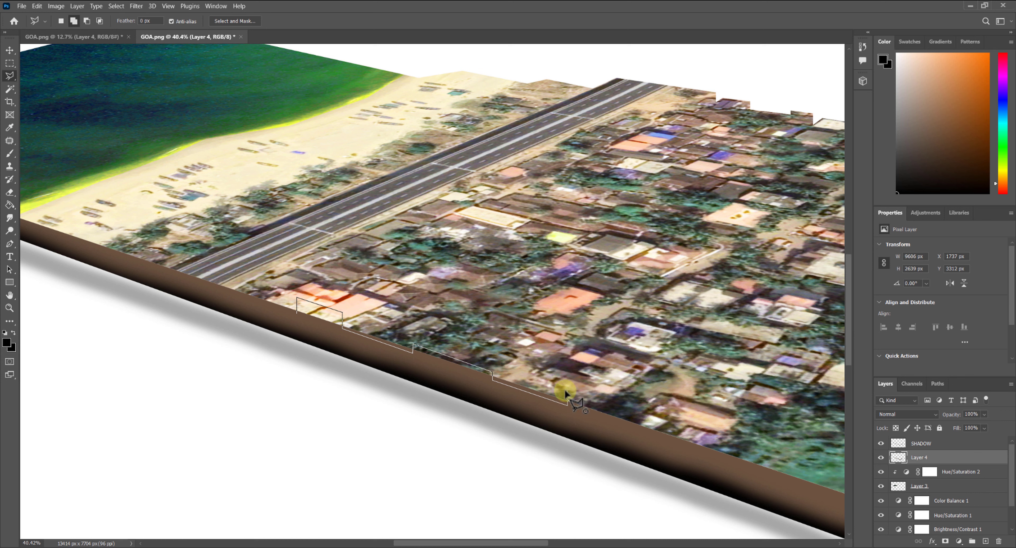
{"action": "left_click", "coordinate": [567, 392]}
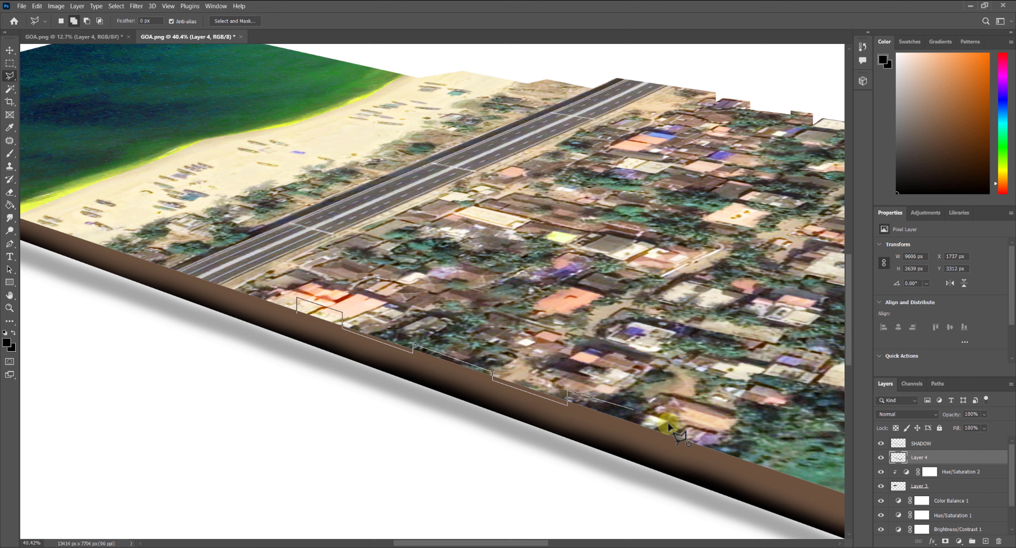
{"action": "left_click", "coordinate": [603, 406]}
{"action": "left_click", "coordinate": [604, 416]}
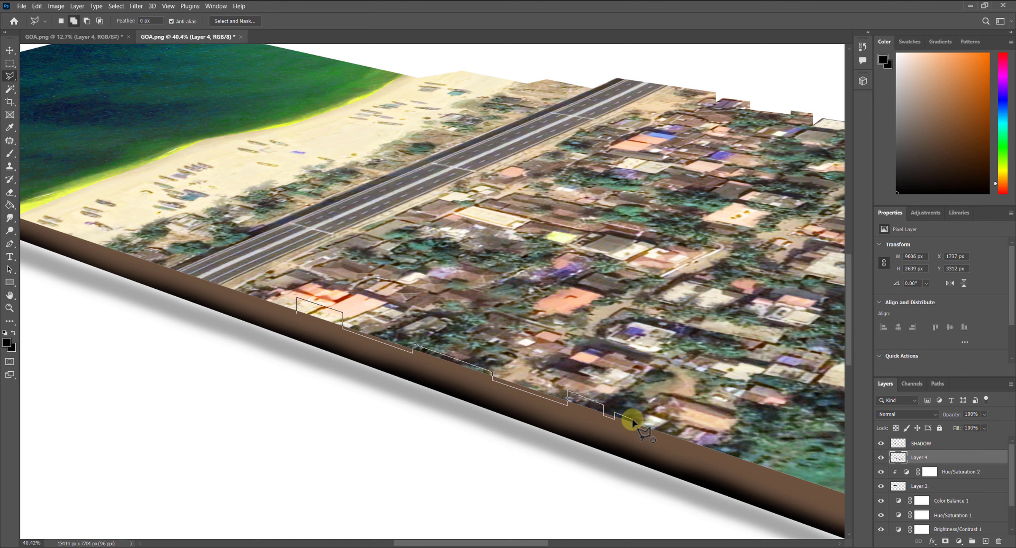
{"action": "left_click", "coordinate": [634, 429]}
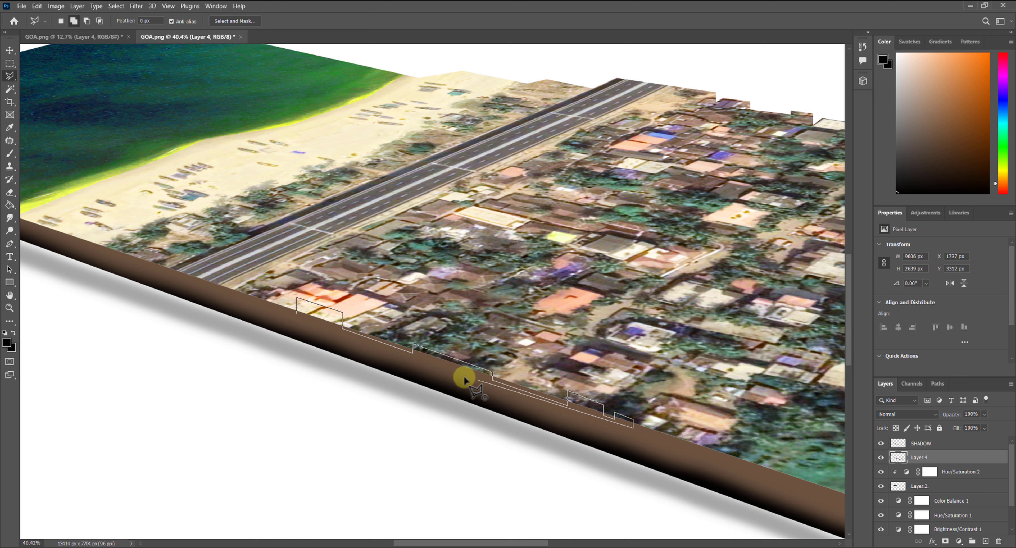
{"action": "left_click", "coordinate": [297, 316]}
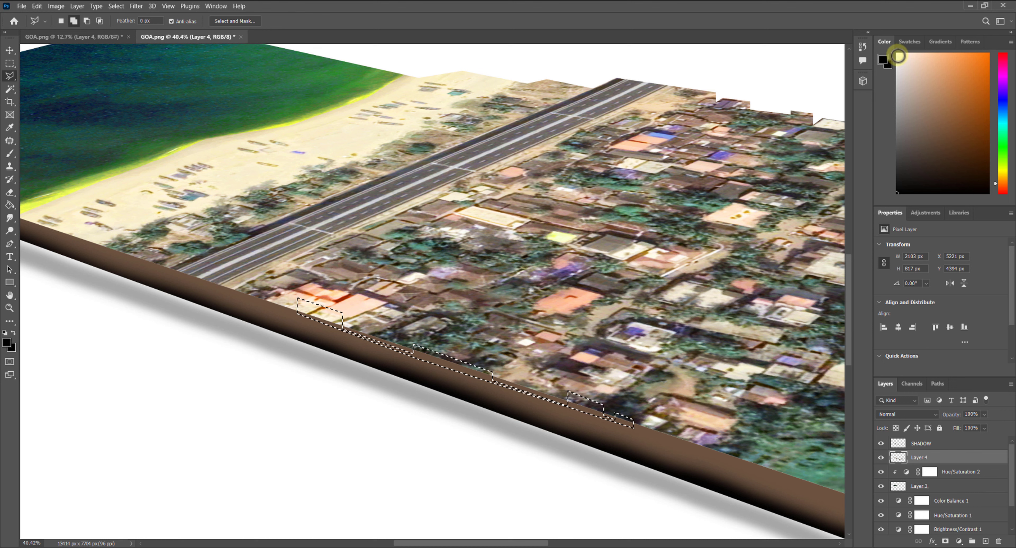
Fill the stepped selection with the brown sampled from the side strip, and deselect.
{"action": "left_click", "coordinate": [880, 59]}
{"action": "key", "text": "alt"}
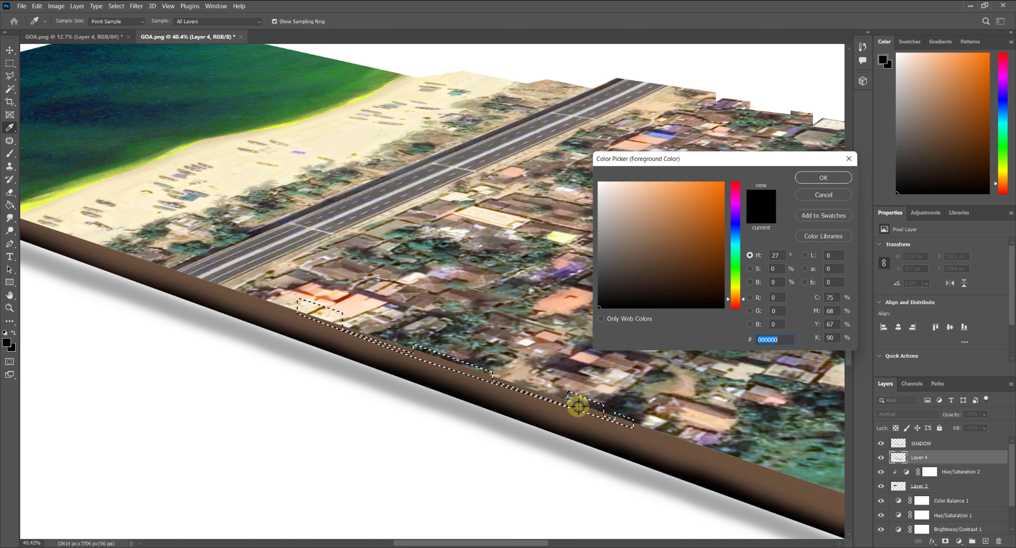
{"action": "left_click", "coordinate": [426, 358]}
{"action": "key", "text": "Return"}
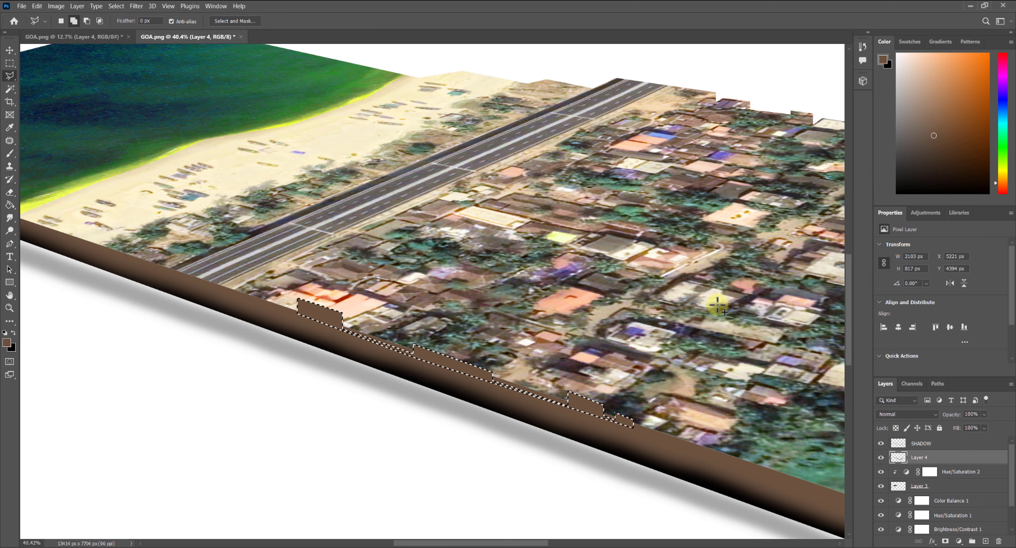
{"action": "key", "text": "alt+BackSpace"}
{"action": "key", "text": "ctrl+d"}
Duplicate the satellite image layer Layer 1 and move the copy to the top of the layer stack.
{"action": "scroll", "coordinate": [585, 298], "scroll_direction": "down", "scroll_amount": 6}
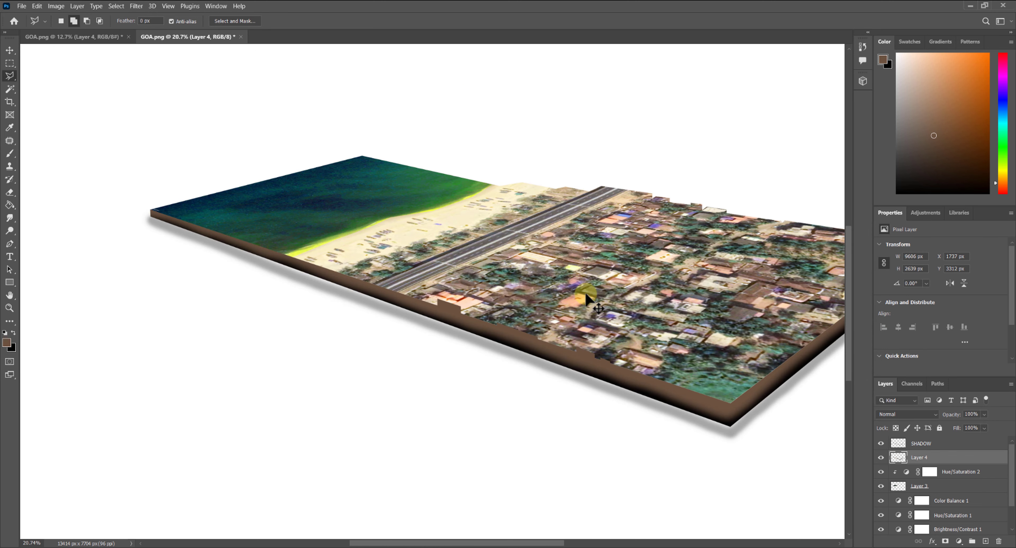
{"action": "scroll", "coordinate": [490, 297], "scroll_direction": "up", "scroll_amount": 2}
{"action": "scroll", "coordinate": [490, 298], "scroll_direction": "down", "scroll_amount": 1}
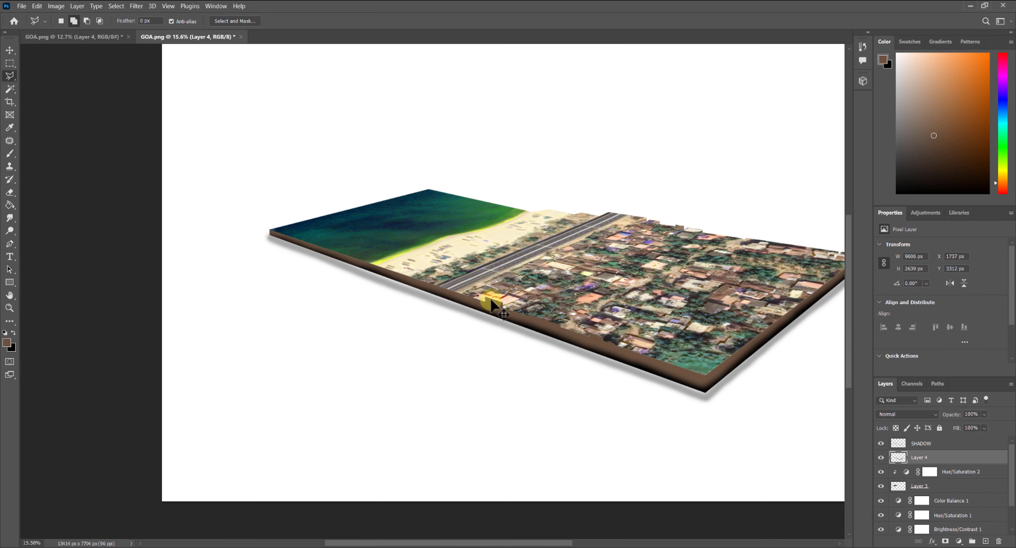
{"action": "scroll", "coordinate": [674, 260], "scroll_direction": "up", "scroll_amount": 1}
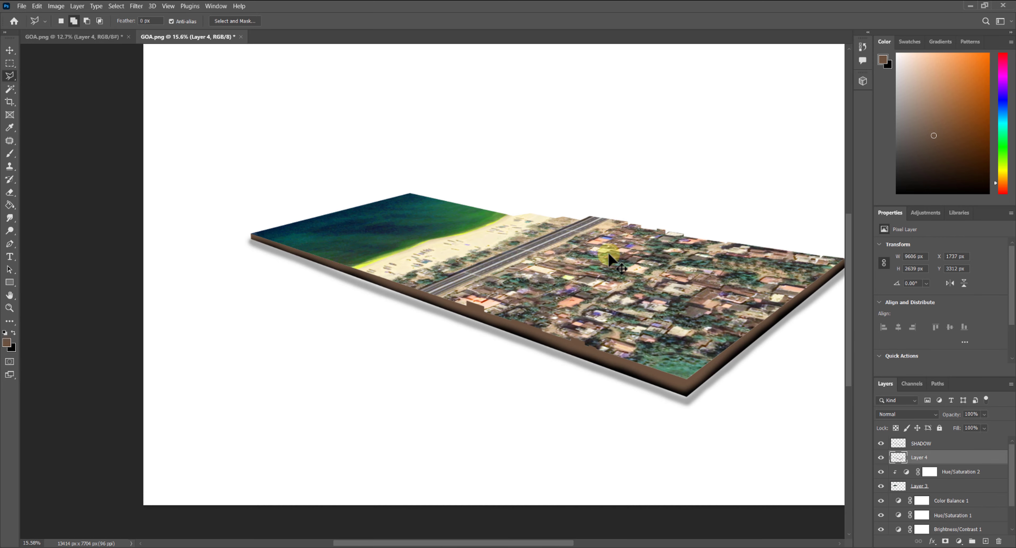
{"action": "left_click_drag", "start_coordinate": [590, 257], "coordinate": [495, 322]}
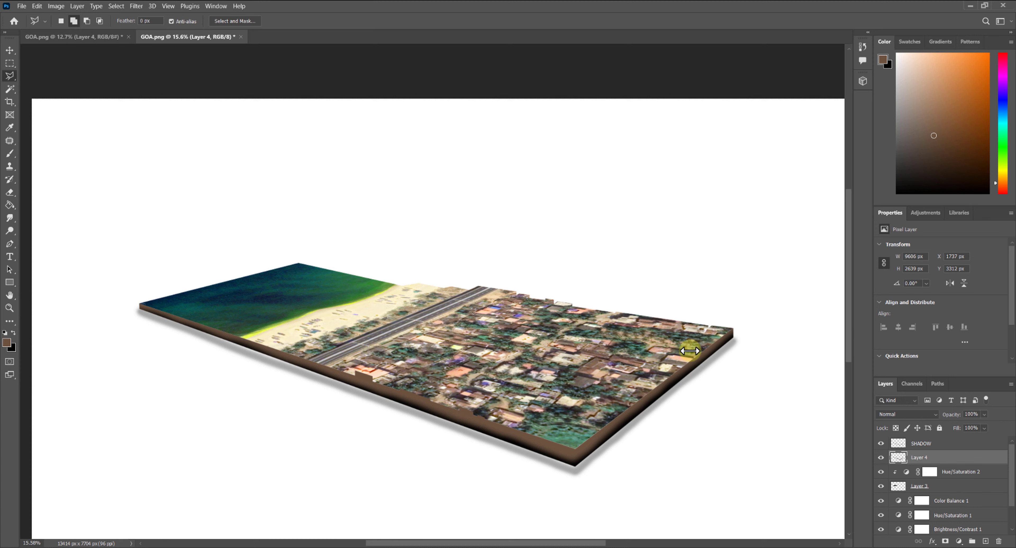
{"action": "scroll", "coordinate": [965, 485], "scroll_direction": "down", "scroll_amount": 2}
{"action": "left_click", "coordinate": [948, 513]}
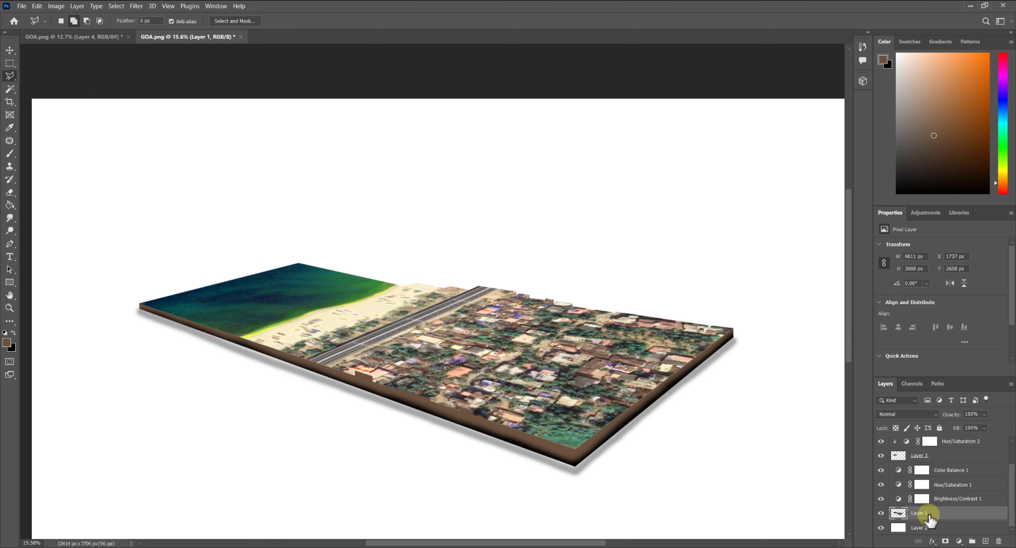
{"action": "left_click_drag", "start_coordinate": [950, 514], "coordinate": [985, 539]}
{"action": "left_click", "coordinate": [880, 513]}
{"action": "left_click", "coordinate": [880, 514]}
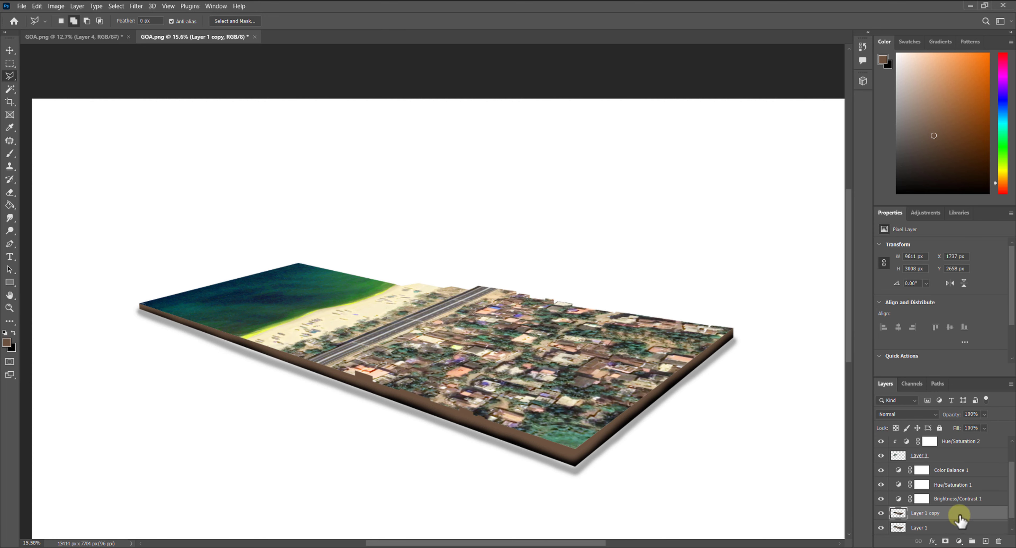
{"action": "key", "text": "e"}
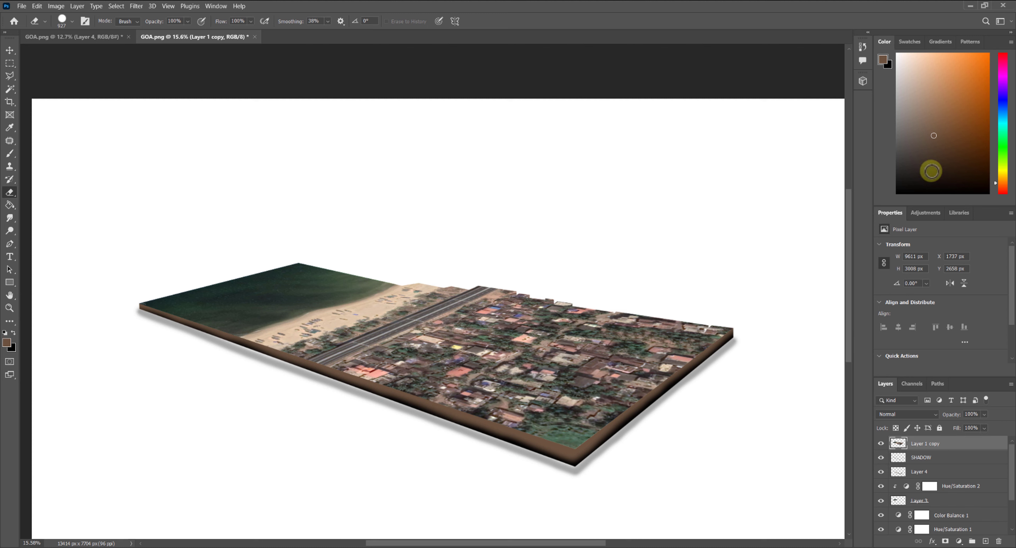
Add a Black & White adjustment above Layer 1 copy and clip it to that layer only.
{"action": "left_click", "coordinate": [920, 219]}
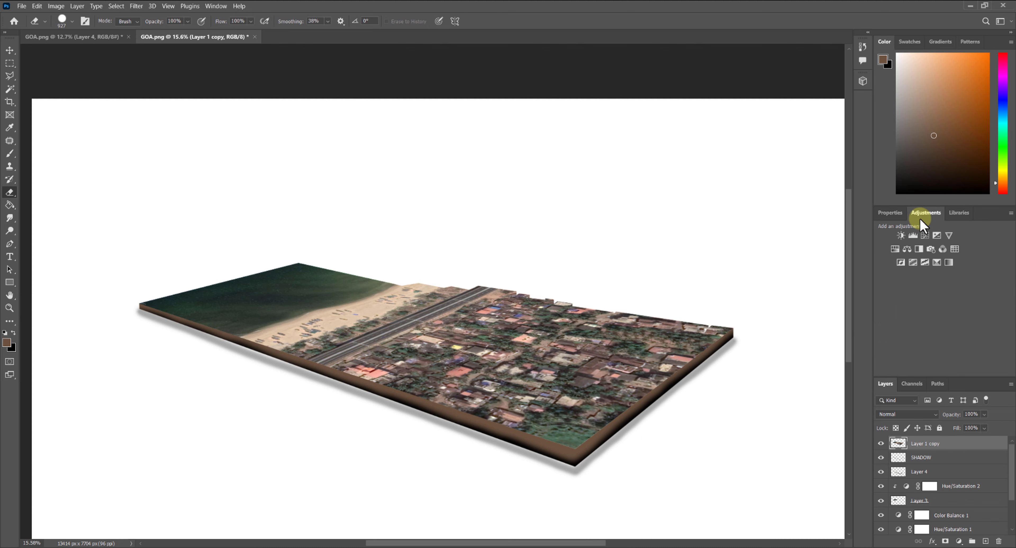
{"action": "left_click", "coordinate": [919, 249]}
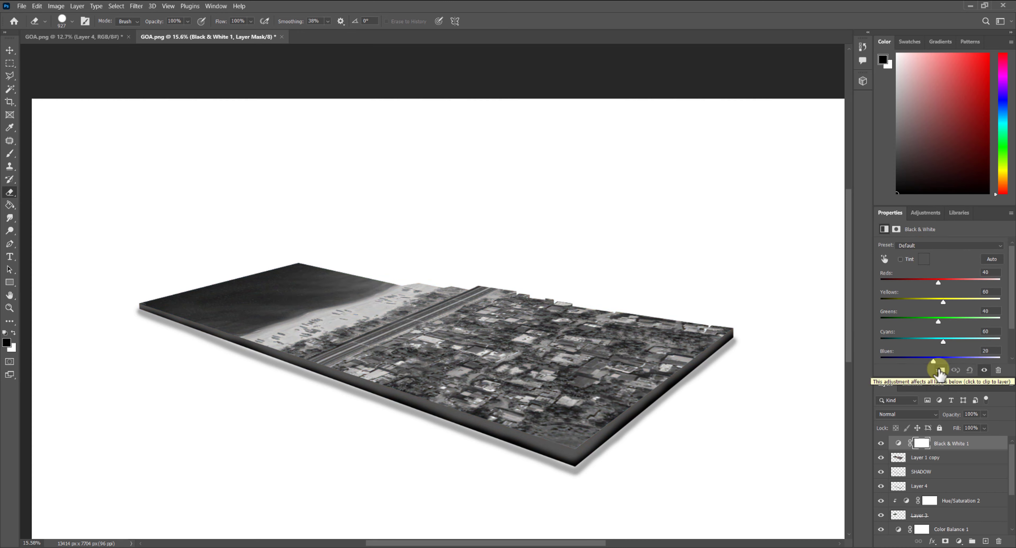
{"action": "left_click", "coordinate": [939, 371]}
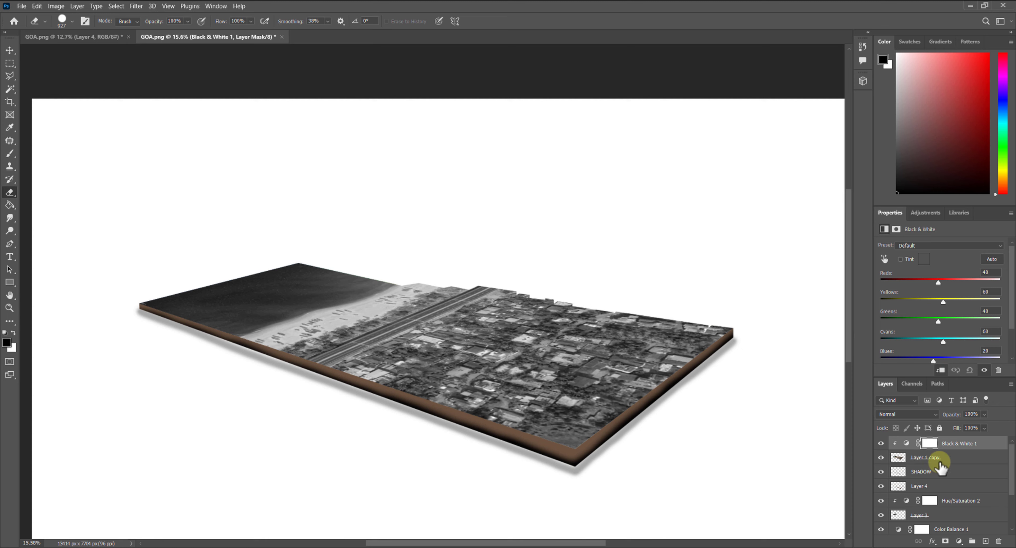
Erase Layer 1 copy over the sea and beach up to the highway with a large soft eraser, undoing strokes that spill past it.
{"action": "left_click", "coordinate": [954, 461]}
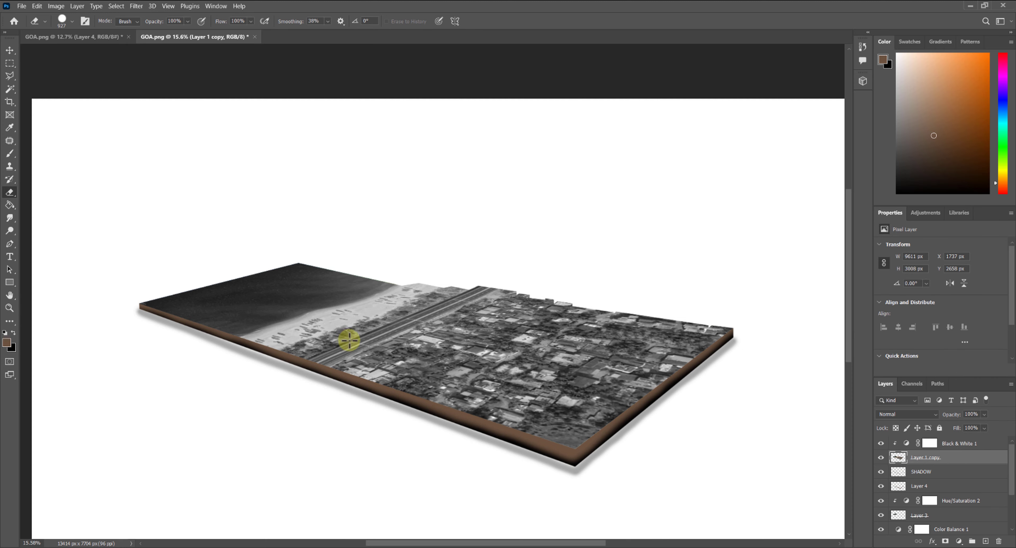
{"action": "left_click", "coordinate": [304, 295]}
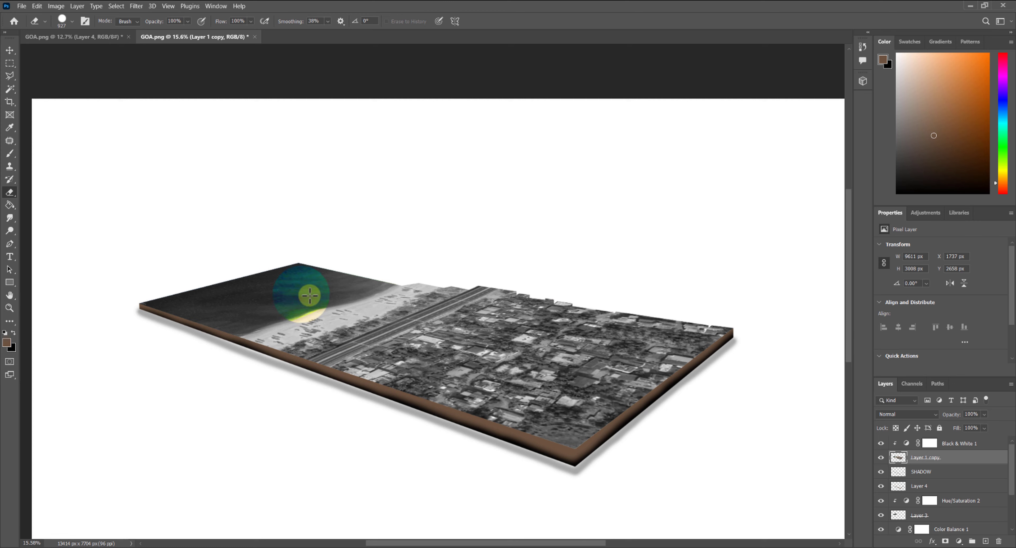
{"action": "mouse_move", "coordinate": [310, 295]}
{"action": "left_mouse_down"}
{"action": "mouse_move", "coordinate": [355, 279]}
{"action": "mouse_move", "coordinate": [349, 340]}
{"action": "mouse_move", "coordinate": [321, 170]}
{"action": "mouse_move", "coordinate": [313, 201]}
{"action": "mouse_move", "coordinate": [307, 195]}
{"action": "left_mouse_up"}
{"action": "mouse_move", "coordinate": [308, 244]}
{"action": "left_mouse_down"}
{"action": "mouse_move", "coordinate": [229, 281]}
{"action": "mouse_move", "coordinate": [323, 265]}
{"action": "mouse_move", "coordinate": [140, 320]}
{"action": "left_mouse_up"}
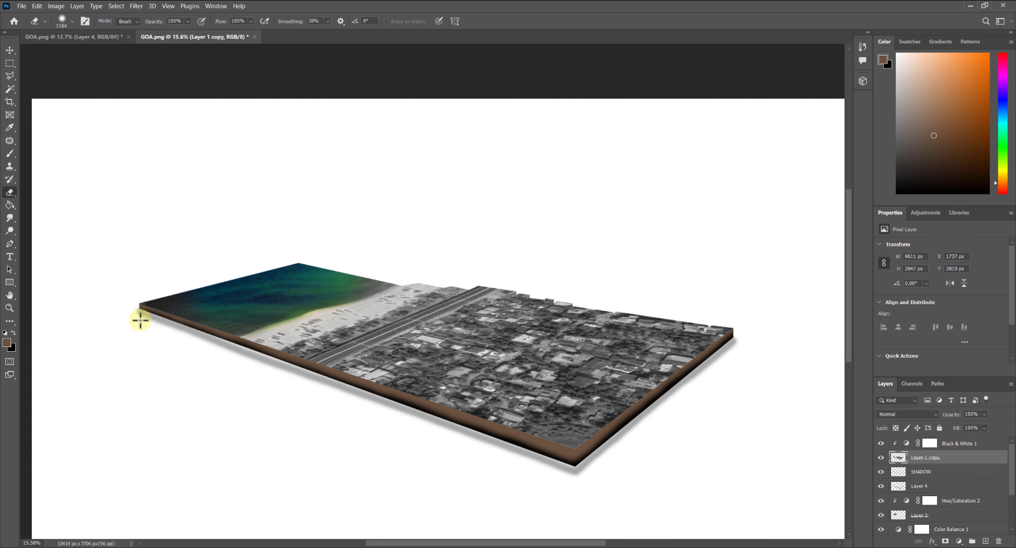
{"action": "mouse_move", "coordinate": [419, 265]}
{"action": "left_mouse_down"}
{"action": "mouse_move", "coordinate": [363, 279]}
{"action": "mouse_move", "coordinate": [297, 331]}
{"action": "mouse_move", "coordinate": [268, 335]}
{"action": "mouse_move", "coordinate": [231, 341]}
{"action": "mouse_move", "coordinate": [186, 300]}
{"action": "left_mouse_up"}
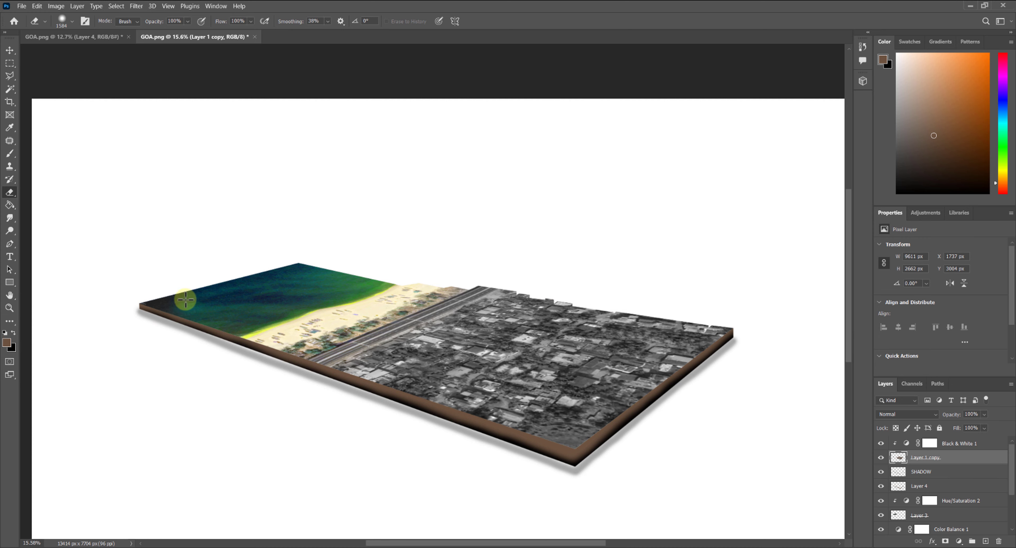
{"action": "mouse_move", "coordinate": [284, 303]}
{"action": "left_mouse_down"}
{"action": "mouse_move", "coordinate": [234, 309]}
{"action": "mouse_move", "coordinate": [442, 304]}
{"action": "mouse_move", "coordinate": [457, 292]}
{"action": "mouse_move", "coordinate": [412, 302]}
{"action": "mouse_move", "coordinate": [460, 302]}
{"action": "mouse_move", "coordinate": [329, 342]}
{"action": "left_mouse_up"}
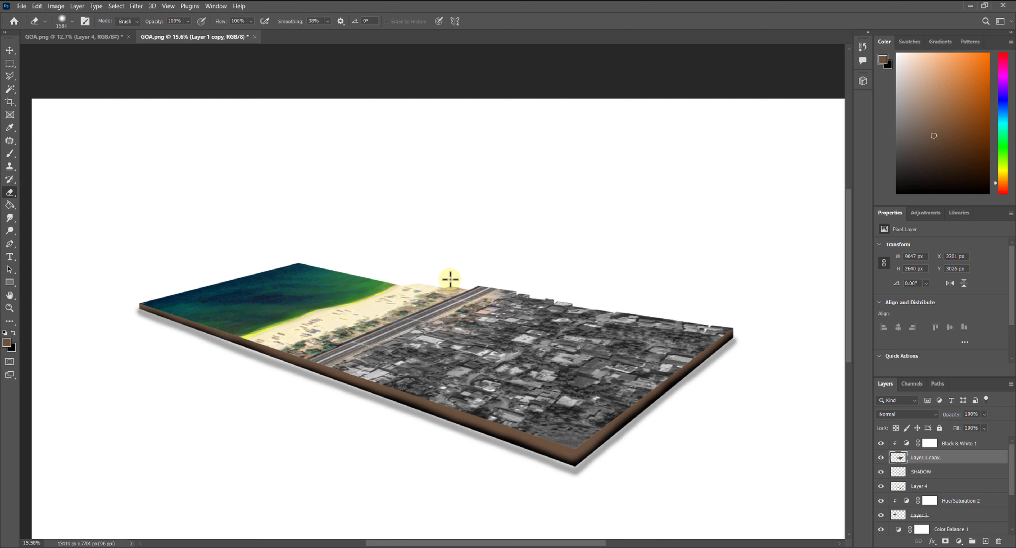
{"action": "key", "text": "ctrl+z"}
{"action": "left_click_drag", "start_coordinate": [465, 285], "coordinate": [437, 293]}
{"action": "key", "text": "ctrl+z"}
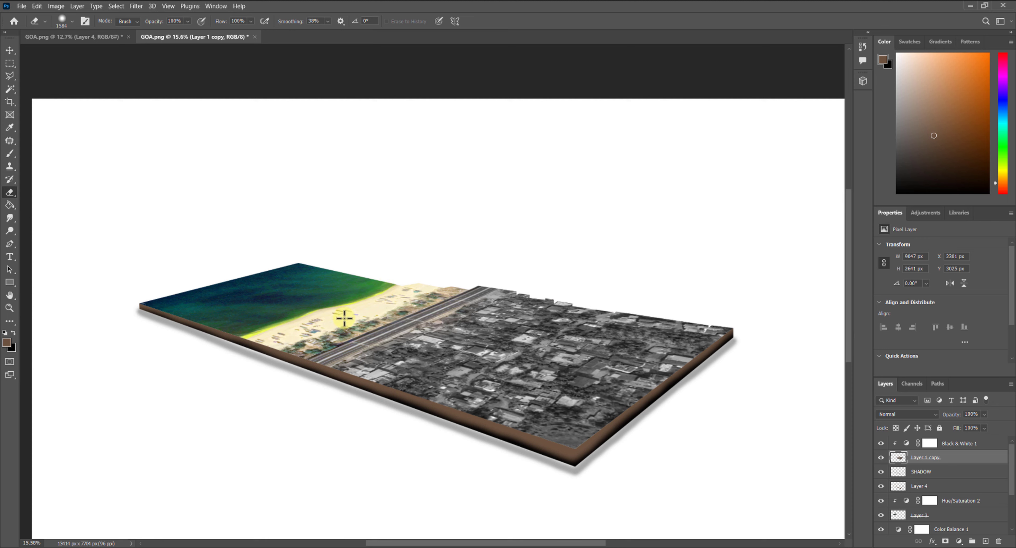